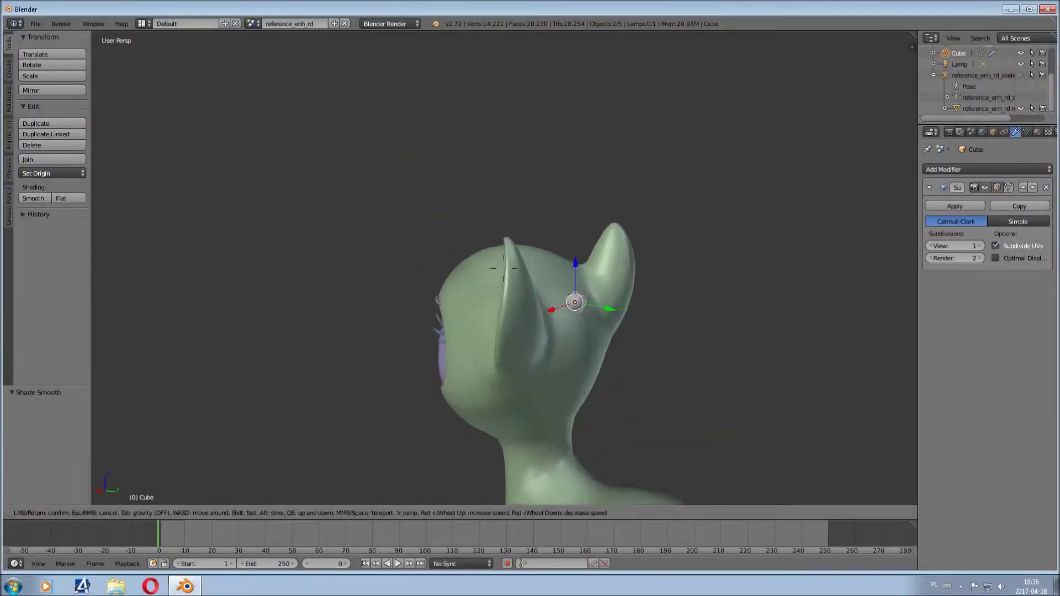
Put the cube on the pony's head into Edit Mode and orbit around the head.
{"action": "key", "text": "Tab"}
{"action": "middle_click_drag", "start_coordinate": [647, 273], "coordinate": [762, 284]}
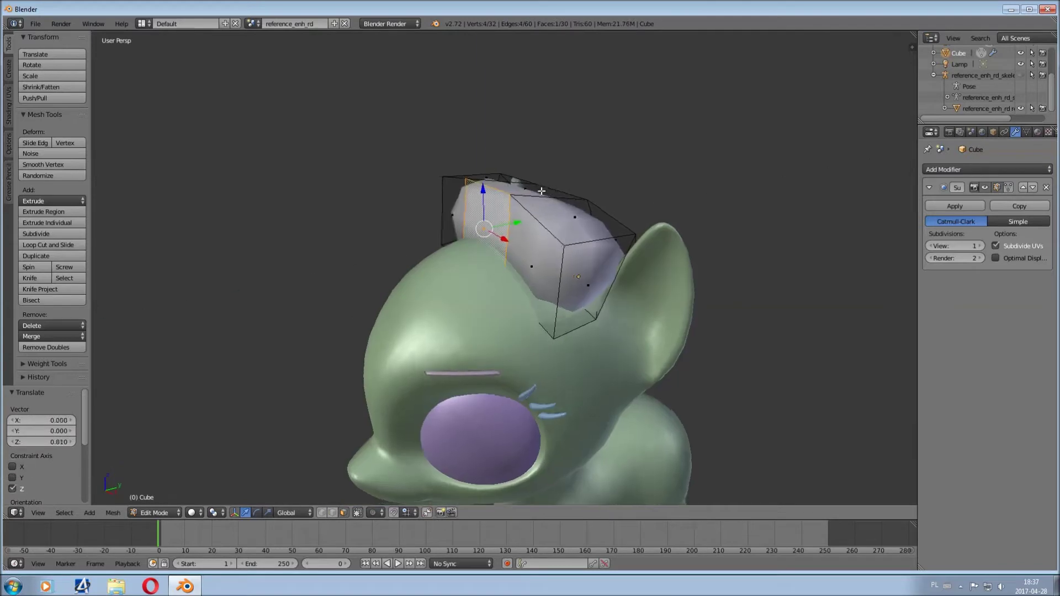
Extrude the first mane face and shrink it near the horn.
{"action": "middle_click_drag", "start_coordinate": [554, 190], "coordinate": [311, 185]}
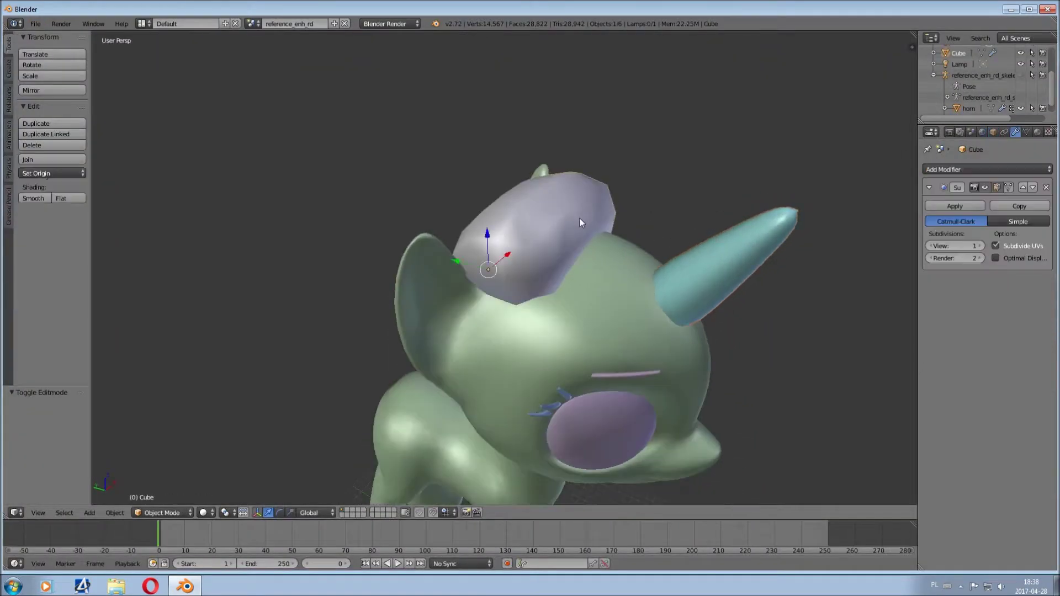
{"action": "key", "text": "Tab"}
{"action": "middle_click_drag", "start_coordinate": [580, 222], "coordinate": [496, 266]}
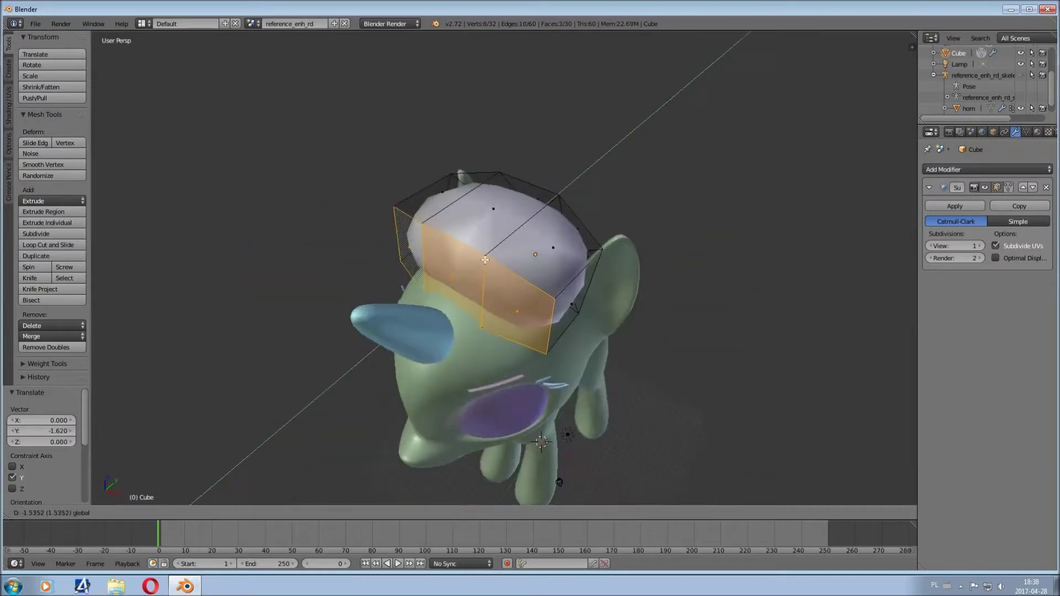
{"action": "key", "text": "e"}
{"action": "key", "text": "Escape"}
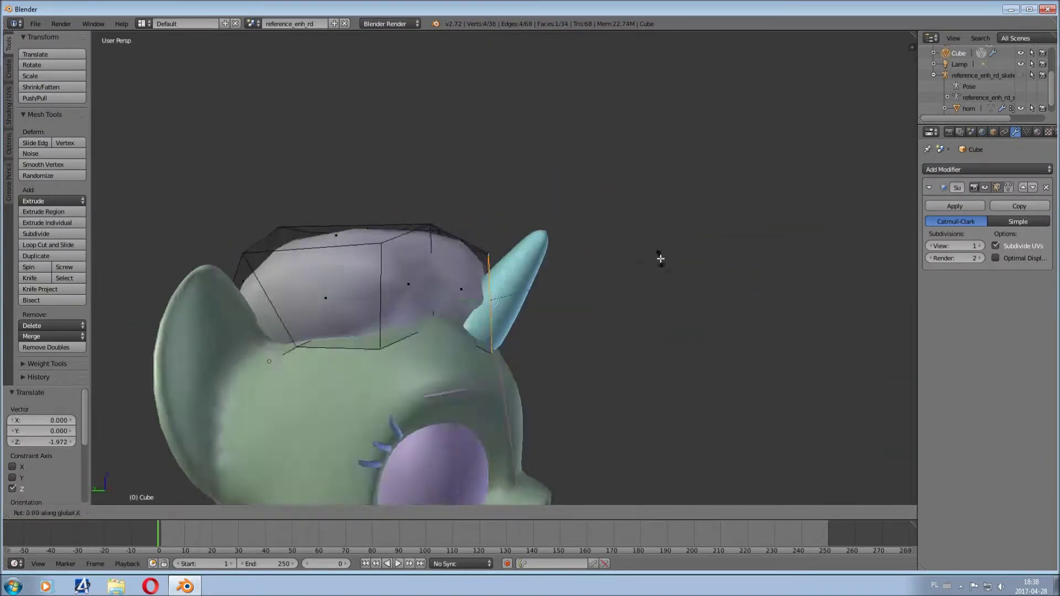
{"action": "middle_click_drag", "start_coordinate": [647, 216], "coordinate": [684, 320]}
{"action": "key", "text": "s"}
{"action": "left_click", "coordinate": [597, 305]}
{"action": "mouse_move", "coordinate": [596, 305]}
{"action": "middle_mouse_down"}
{"action": "mouse_move", "coordinate": [612, 252]}
{"action": "mouse_move", "coordinate": [762, 232]}
{"action": "middle_mouse_up"}
Extrude and shrink another face, then shift a top-of-head face along X.
{"action": "key", "text": "e"}
{"action": "key", "text": "Escape"}
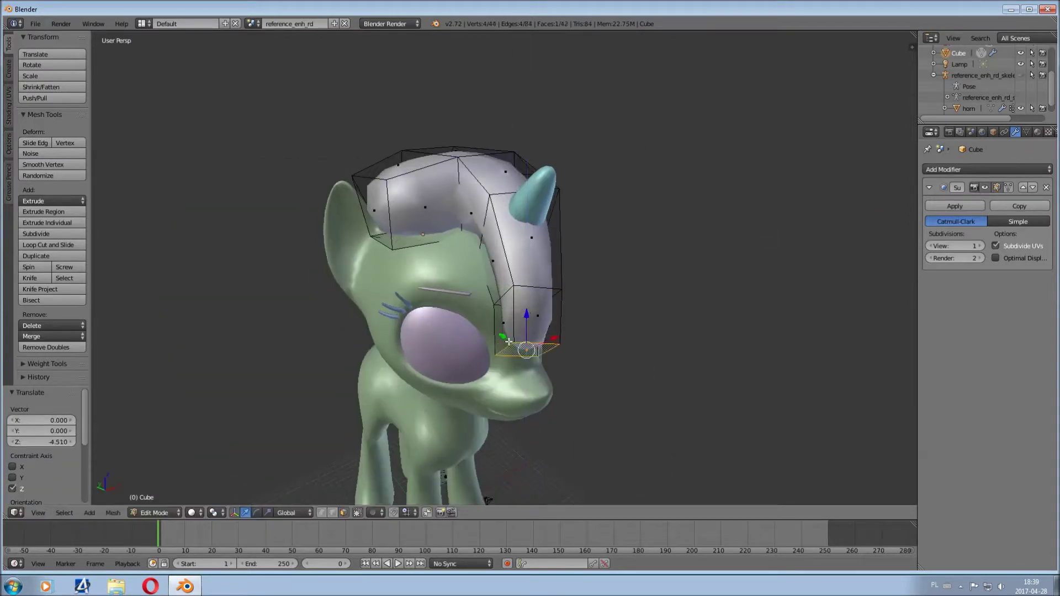
{"action": "key", "text": "s"}
{"action": "left_click", "coordinate": [611, 360]}
{"action": "mouse_move", "coordinate": [611, 360]}
{"action": "middle_mouse_down"}
{"action": "mouse_move", "coordinate": [577, 282]}
{"action": "mouse_move", "coordinate": [734, 243]}
{"action": "mouse_move", "coordinate": [714, 254]}
{"action": "mouse_move", "coordinate": [756, 269]}
{"action": "mouse_move", "coordinate": [607, 276]}
{"action": "mouse_move", "coordinate": [569, 359]}
{"action": "middle_mouse_up"}
{"action": "right_click", "coordinate": [735, 243]}
{"action": "key", "text": "g"}
{"action": "key", "text": "x"}
{"action": "left_click", "coordinate": [751, 249]}
{"action": "left_click", "coordinate": [685, 250]}
{"action": "left_click", "coordinate": [728, 268]}
Extrude a new mane face downward, rotating and shrinking it.
{"action": "key", "text": "e"}
{"action": "left_click", "coordinate": [562, 383]}
{"action": "key", "text": "r"}
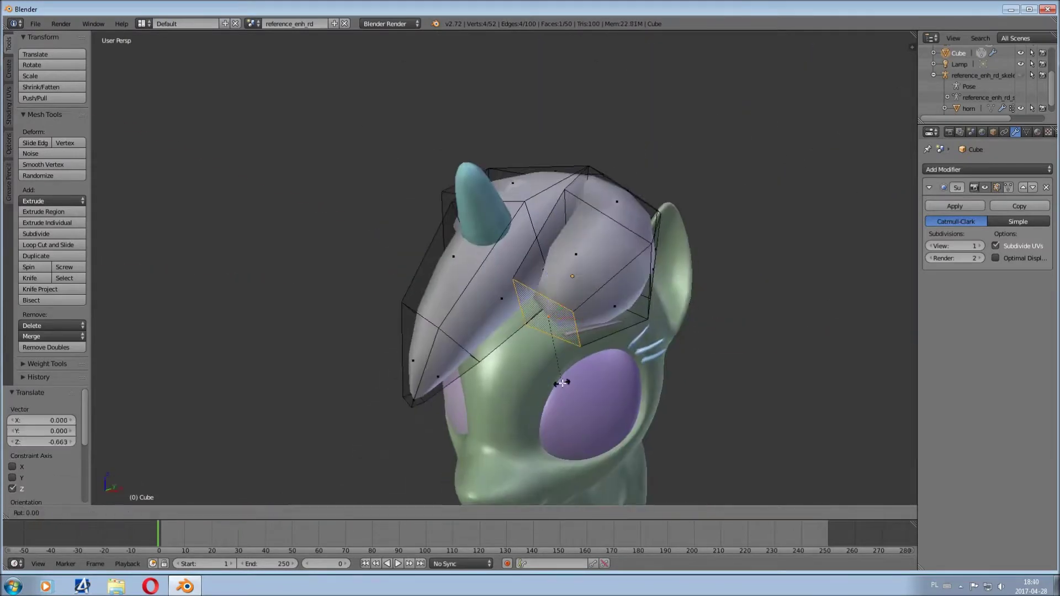
{"action": "mouse_move", "coordinate": [563, 304]}
{"action": "middle_mouse_down"}
{"action": "mouse_move", "coordinate": [757, 230]}
{"action": "mouse_move", "coordinate": [712, 265]}
{"action": "mouse_move", "coordinate": [476, 267]}
{"action": "mouse_move", "coordinate": [574, 253]}
{"action": "mouse_move", "coordinate": [350, 303]}
{"action": "mouse_move", "coordinate": [401, 354]}
{"action": "mouse_move", "coordinate": [452, 298]}
{"action": "middle_mouse_up"}
{"action": "key", "text": "s"}
{"action": "left_click", "coordinate": [692, 282]}
Raise another mane face and edge along the Z axis.
{"action": "right_click", "coordinate": [401, 354]}
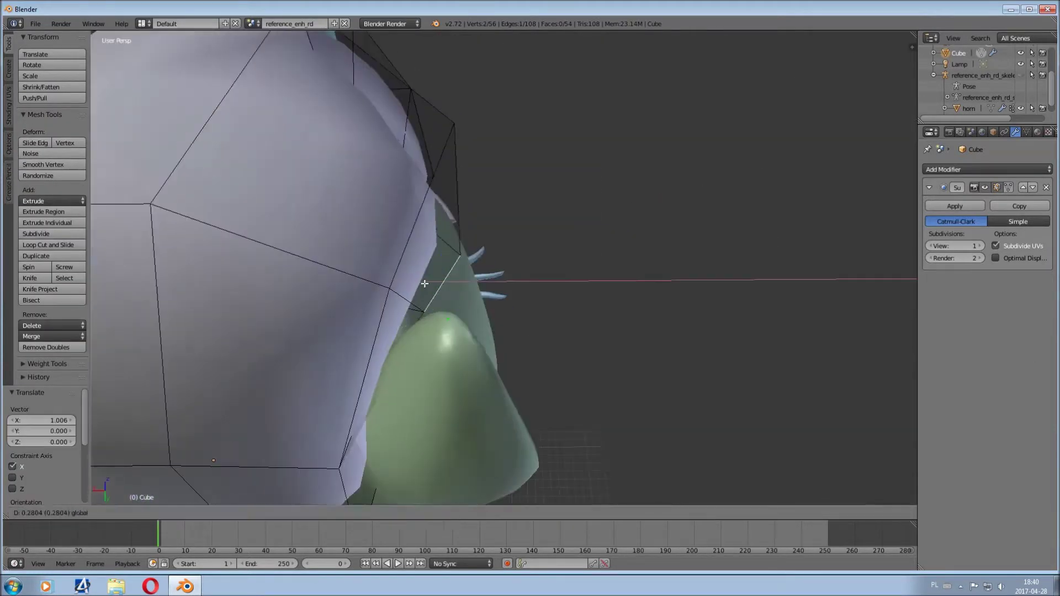
{"action": "right_click", "coordinate": [447, 298]}
{"action": "key", "text": "g"}
{"action": "key", "text": "z"}
{"action": "left_click", "coordinate": [477, 240]}
{"action": "mouse_move", "coordinate": [477, 240]}
{"action": "middle_mouse_down"}
{"action": "mouse_move", "coordinate": [419, 232]}
{"action": "mouse_move", "coordinate": [552, 210]}
{"action": "mouse_move", "coordinate": [690, 249]}
{"action": "mouse_move", "coordinate": [699, 276]}
{"action": "mouse_move", "coordinate": [600, 236]}
{"action": "mouse_move", "coordinate": [701, 273]}
{"action": "middle_mouse_up"}
Move a mane face along X, then rotate and scale it.
{"action": "right_click", "coordinate": [707, 259]}
{"action": "key", "text": "g"}
{"action": "key", "text": "x"}
{"action": "left_click", "coordinate": [728, 257]}
{"action": "scroll", "coordinate": [699, 277], "scroll_direction": "down", "scroll_amount": 5}
{"action": "left_click", "coordinate": [605, 229]}
{"action": "key", "text": "r"}
{"action": "left_click", "coordinate": [701, 274]}
{"action": "key", "text": "s"}
{"action": "left_click", "coordinate": [563, 260]}
{"action": "mouse_move", "coordinate": [563, 260]}
{"action": "middle_mouse_down"}
{"action": "mouse_move", "coordinate": [607, 193]}
{"action": "mouse_move", "coordinate": [635, 309]}
{"action": "middle_mouse_up"}
Extrude and shrink a face downward, then extrude another face outward behind the head.
{"action": "key", "text": "e"}
{"action": "left_click", "coordinate": [635, 332]}
{"action": "key", "text": "s"}
{"action": "left_click", "coordinate": [652, 356]}
{"action": "middle_click_drag", "start_coordinate": [652, 356], "coordinate": [515, 414]}
{"action": "key", "text": "e"}
{"action": "left_click", "coordinate": [321, 516]}
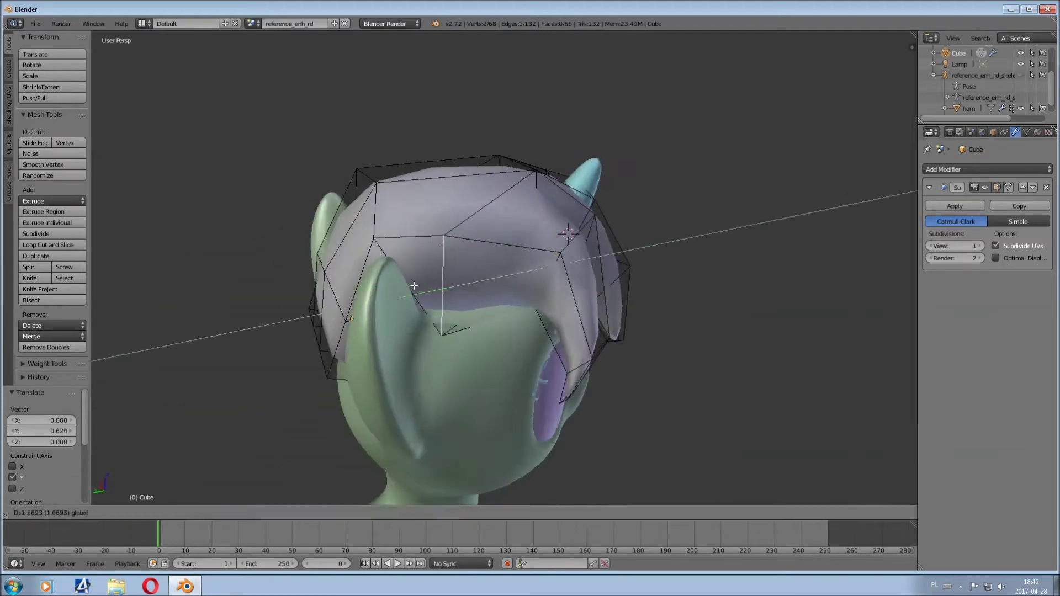
{"action": "left_click", "coordinate": [414, 285]}
{"action": "middle_click_drag", "start_coordinate": [414, 286], "coordinate": [519, 344]}
Curl the mane tip by rotating it and shifting it along Y.
{"action": "right_click", "coordinate": [519, 344], "text": "shift"}
{"action": "middle_click_drag", "start_coordinate": [515, 396], "coordinate": [498, 442]}
{"action": "key", "text": "r"}
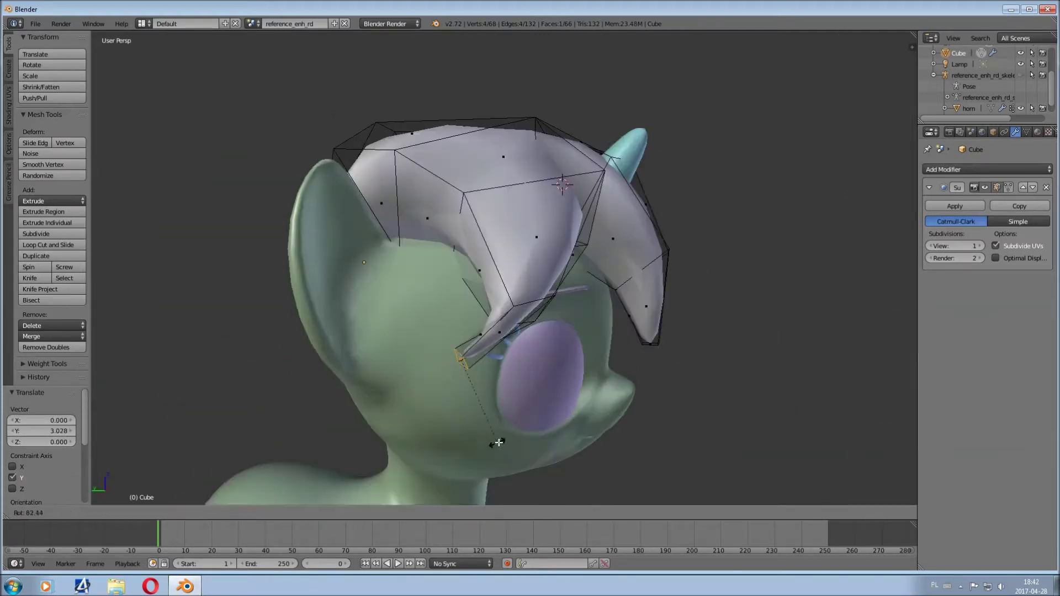
{"action": "mouse_move", "coordinate": [488, 311]}
{"action": "middle_mouse_down"}
{"action": "mouse_move", "coordinate": [515, 349]}
{"action": "mouse_move", "coordinate": [662, 309]}
{"action": "middle_mouse_up"}
{"action": "key", "text": "g"}
{"action": "left_click", "coordinate": [83, 436]}
{"action": "key", "text": "r"}
{"action": "left_click", "coordinate": [718, 287]}
{"action": "scroll", "coordinate": [833, 270], "scroll_direction": "up", "scroll_amount": 3}
{"action": "scroll", "coordinate": [834, 270], "scroll_direction": "down", "scroll_amount": 3}
{"action": "mouse_move", "coordinate": [833, 270]}
{"action": "middle_mouse_down"}
{"action": "mouse_move", "coordinate": [535, 259]}
{"action": "mouse_move", "coordinate": [679, 284]}
{"action": "mouse_move", "coordinate": [594, 317]}
{"action": "middle_mouse_up"}
Adjust the selected mane face with two vertical Z moves.
{"action": "key", "text": "g"}
{"action": "key", "text": "z"}
{"action": "left_click", "coordinate": [534, 259]}
{"action": "key", "text": "g"}
{"action": "key", "text": "z"}
{"action": "left_click", "coordinate": [685, 287]}
{"action": "scroll", "coordinate": [594, 316], "scroll_direction": "down", "scroll_amount": 4}
{"action": "mouse_move", "coordinate": [590, 254]}
{"action": "middle_mouse_down"}
{"action": "mouse_move", "coordinate": [635, 259]}
{"action": "mouse_move", "coordinate": [585, 265]}
{"action": "mouse_move", "coordinate": [598, 277]}
{"action": "mouse_move", "coordinate": [419, 266]}
{"action": "mouse_move", "coordinate": [353, 292]}
{"action": "mouse_move", "coordinate": [497, 347]}
{"action": "mouse_move", "coordinate": [472, 224]}
{"action": "mouse_move", "coordinate": [305, 250]}
{"action": "middle_mouse_up"}
Preview the smoothed mane, then move vertices along Y and select a vertex pair.
{"action": "key", "text": "Tab"}
{"action": "key", "text": "Tab"}
{"action": "key", "text": "g"}
{"action": "key", "text": "y"}
{"action": "left_click", "coordinate": [364, 287]}
{"action": "right_click", "coordinate": [304, 250]}
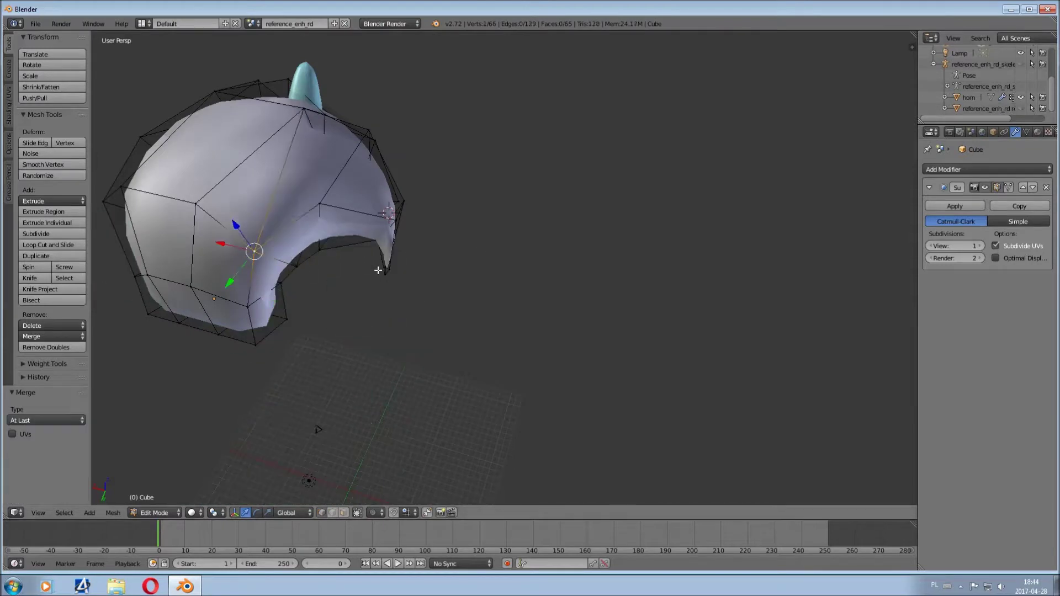
Smooth the vertices along the mane edge with Smooth Vertex.
{"action": "mouse_move", "coordinate": [631, 293]}
{"action": "middle_mouse_down"}
{"action": "mouse_move", "coordinate": [596, 223]}
{"action": "mouse_move", "coordinate": [350, 300]}
{"action": "mouse_move", "coordinate": [370, 284]}
{"action": "middle_mouse_up"}
{"action": "right_click", "coordinate": [350, 300], "text": "ctrl"}
{"action": "left_click", "coordinate": [80, 164]}
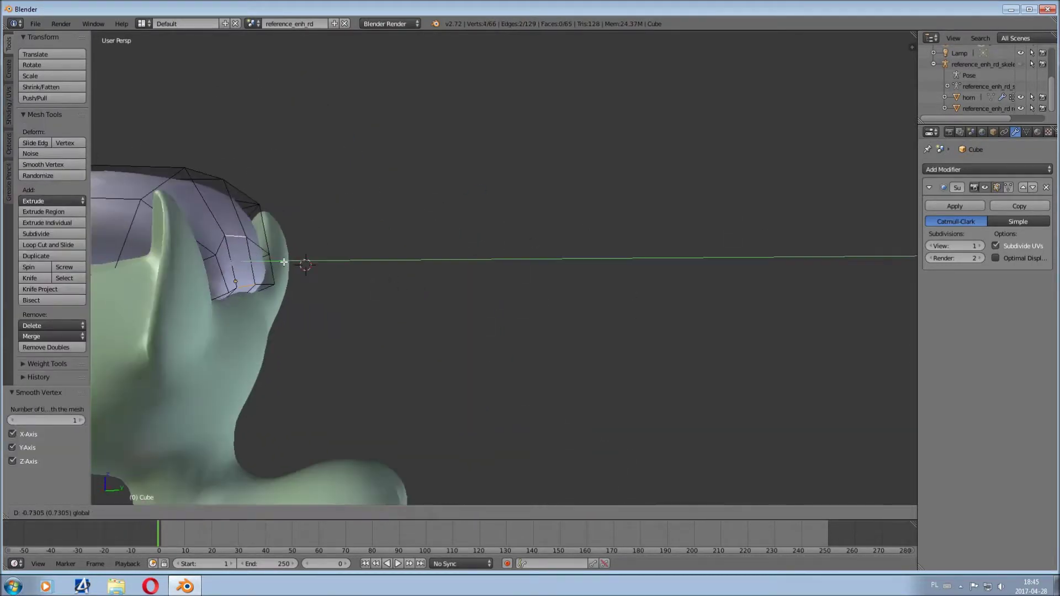
{"action": "left_click", "coordinate": [289, 261]}
{"action": "middle_click_drag", "start_coordinate": [289, 262], "coordinate": [330, 305]}
{"action": "middle_click_drag", "start_coordinate": [293, 271], "coordinate": [284, 178]}
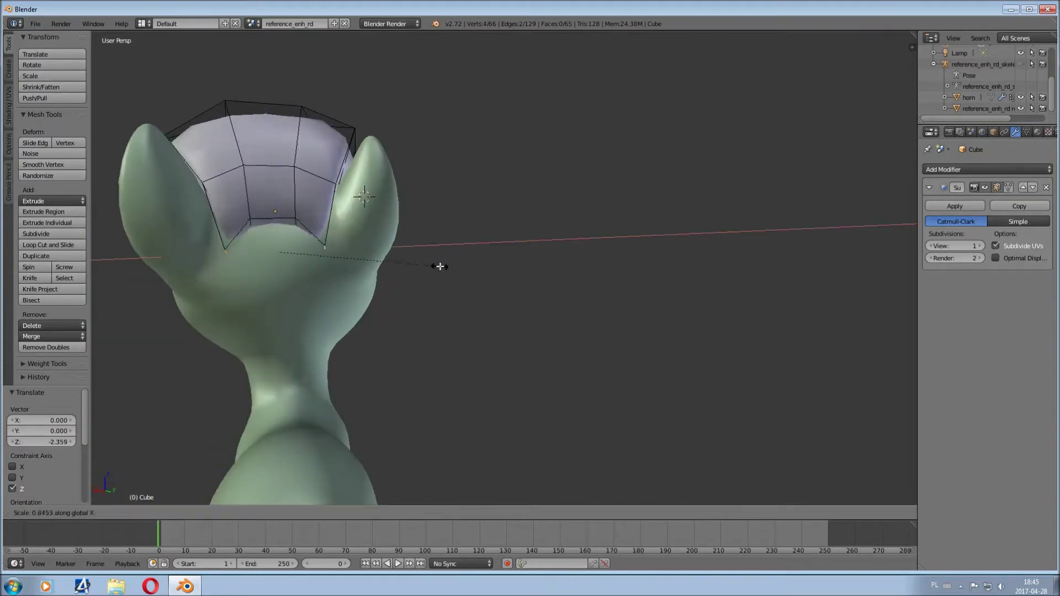
{"action": "left_click", "coordinate": [446, 265]}
Extrude a face at the mane's back edge, checking the cage in local view.
{"action": "key", "text": "Tab"}
{"action": "key", "text": "Tab"}
{"action": "mouse_move", "coordinate": [332, 220]}
{"action": "middle_mouse_down"}
{"action": "mouse_move", "coordinate": [252, 96]}
{"action": "mouse_move", "coordinate": [419, 208]}
{"action": "mouse_move", "coordinate": [301, 102]}
{"action": "mouse_move", "coordinate": [335, 242]}
{"action": "middle_mouse_up"}
{"action": "right_click", "coordinate": [300, 101]}
{"action": "key", "text": "e"}
{"action": "right_click", "coordinate": [323, 196]}
{"action": "key", "text": "KP_Divide"}
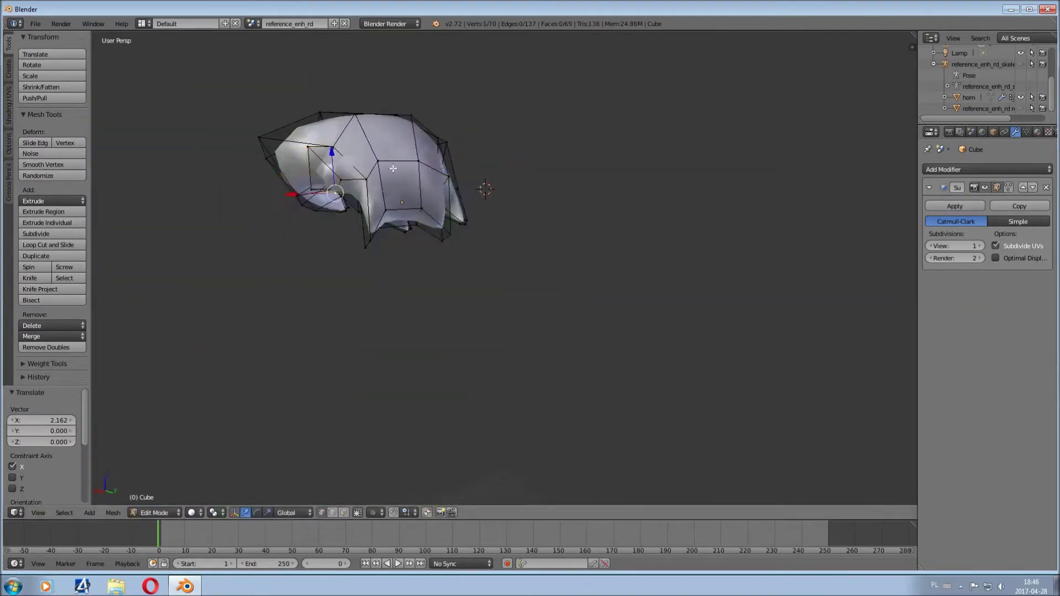
{"action": "key", "text": "KP_Divide"}
{"action": "mouse_move", "coordinate": [454, 319]}
{"action": "middle_mouse_down"}
{"action": "mouse_move", "coordinate": [434, 192]}
{"action": "mouse_move", "coordinate": [359, 209]}
{"action": "mouse_move", "coordinate": [587, 226]}
{"action": "mouse_move", "coordinate": [662, 265]}
{"action": "middle_mouse_up"}
Shift the face along Y and extrude a new lock, lowering it along Z.
{"action": "key", "text": "g"}
{"action": "key", "text": "y"}
{"action": "left_click", "coordinate": [435, 192]}
{"action": "key", "text": "e"}
{"action": "key", "text": "s"}
{"action": "key", "text": "z"}
{"action": "scroll", "coordinate": [349, 209], "scroll_direction": "up", "scroll_amount": 3}
{"action": "key", "text": "g"}
{"action": "key", "text": "z"}
{"action": "left_click", "coordinate": [349, 209]}
Flatten the lock along X and extrude it further along Y.
{"action": "key", "text": "s"}
{"action": "key", "text": "x"}
{"action": "left_click", "coordinate": [426, 227]}
{"action": "key", "text": "e"}
{"action": "mouse_move", "coordinate": [426, 227]}
{"action": "middle_mouse_down"}
{"action": "mouse_move", "coordinate": [359, 331]}
{"action": "mouse_move", "coordinate": [552, 276]}
{"action": "middle_mouse_up"}
{"action": "key", "text": "g"}
{"action": "key", "text": "y"}
{"action": "left_click", "coordinate": [323, 515]}
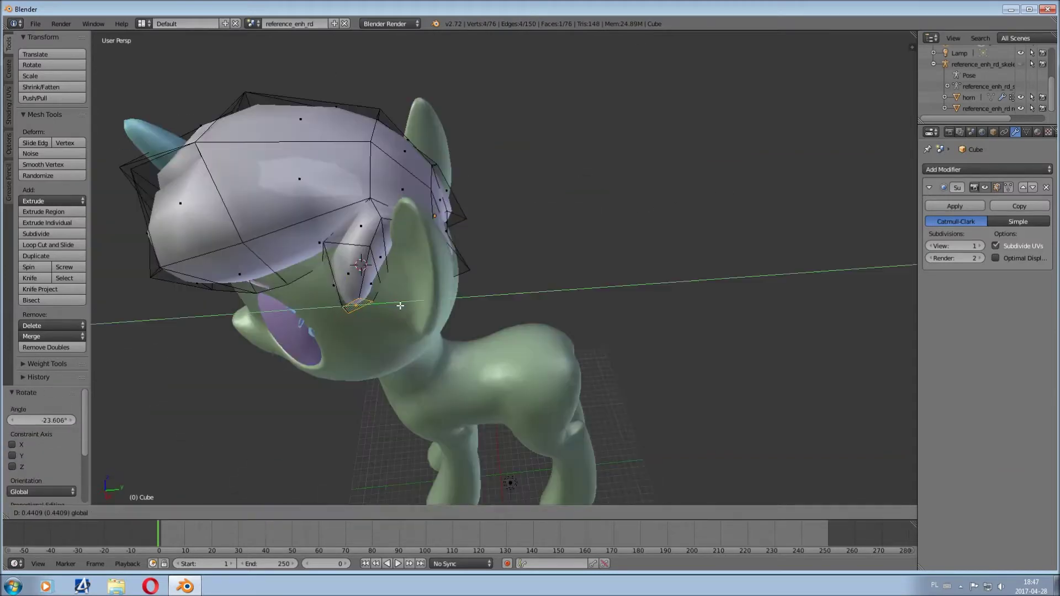
Extrude the lock along X and rotate it to hang behind the ear.
{"action": "key", "text": "e"}
{"action": "key", "text": "x"}
{"action": "left_click", "coordinate": [607, 281]}
{"action": "key", "text": "r"}
{"action": "left_click", "coordinate": [607, 282]}
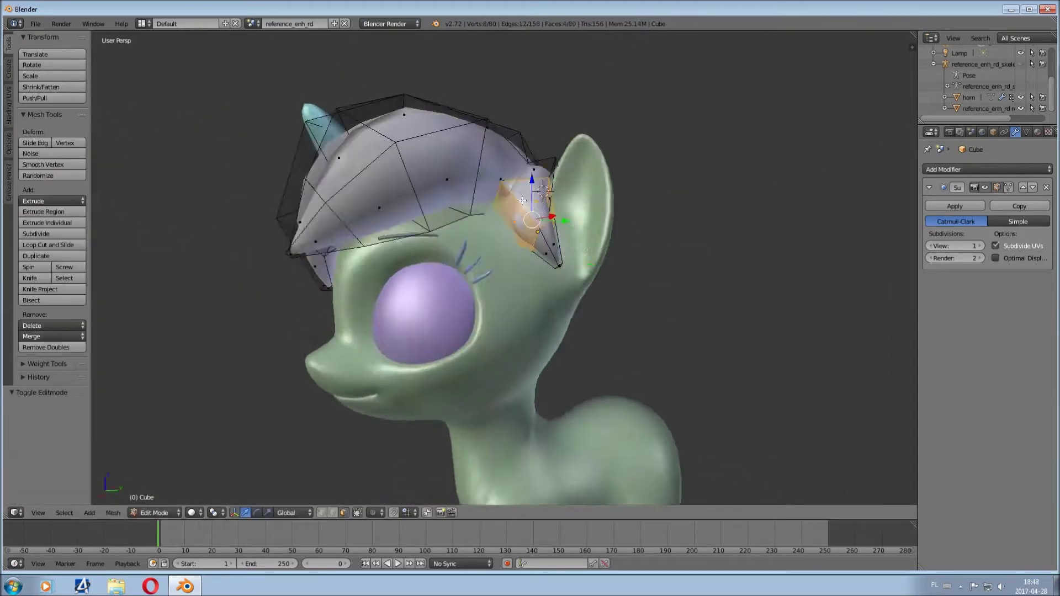
{"action": "middle_click_drag", "start_coordinate": [607, 281], "coordinate": [497, 223]}
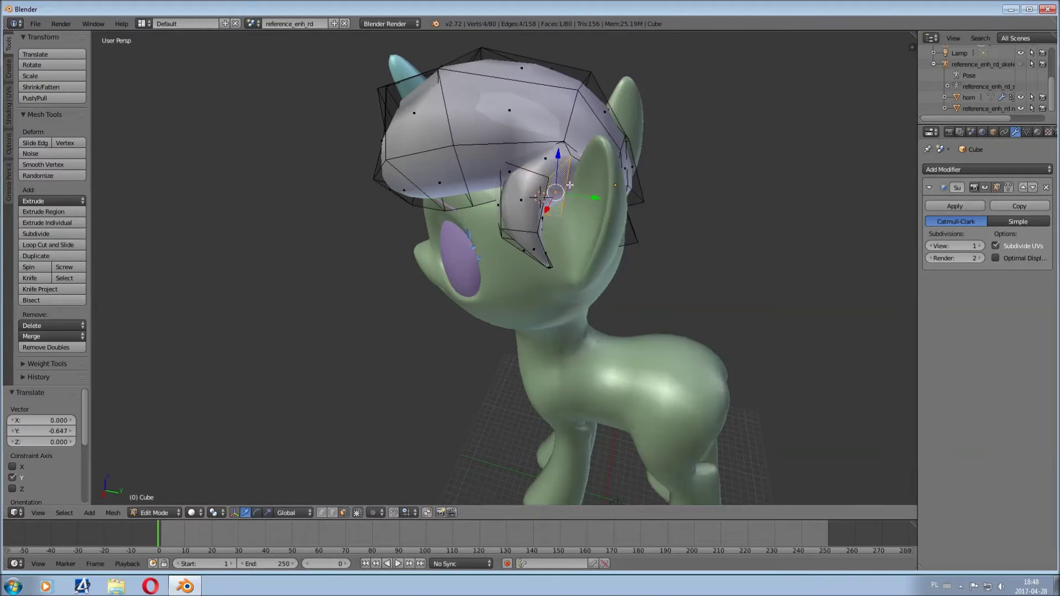
Nudge two lock vertices along X, then exit Edit Mode to check the mane.
{"action": "right_click", "coordinate": [569, 184]}
{"action": "key", "text": "g"}
{"action": "key", "text": "x"}
{"action": "left_click", "coordinate": [563, 193]}
{"action": "middle_click_drag", "start_coordinate": [563, 193], "coordinate": [442, 276]}
{"action": "key", "text": "Tab"}
{"action": "scroll", "coordinate": [386, 249], "scroll_direction": "up", "scroll_amount": 3}
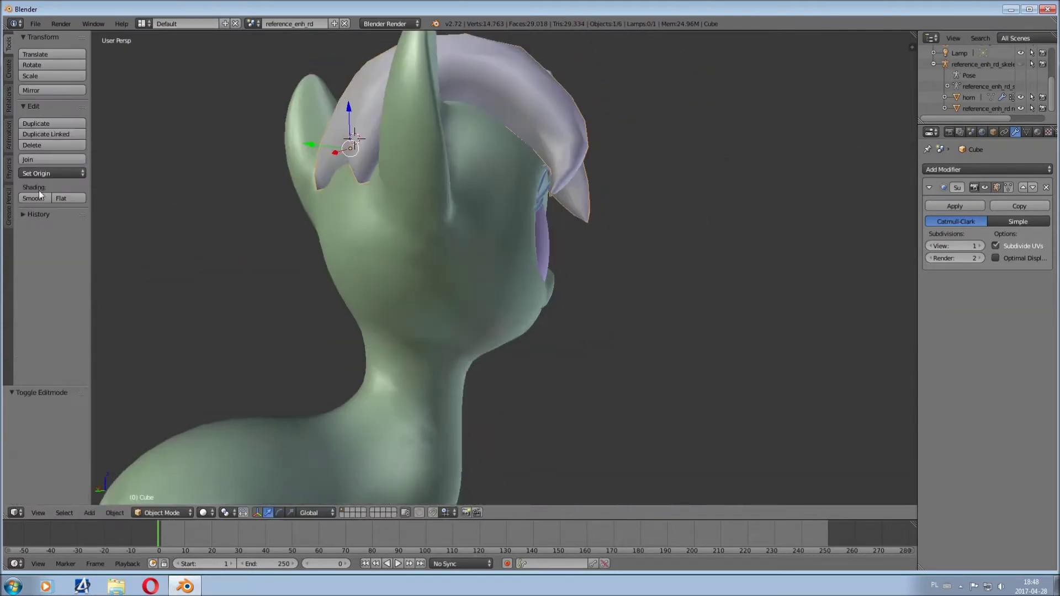
Raise the mane's smoothing preview to level 2 and move selected vertices -1.7 along Y.
{"action": "scroll", "coordinate": [438, 197], "scroll_direction": "down", "scroll_amount": 3}
{"action": "key", "text": "Tab"}
{"action": "mouse_move", "coordinate": [438, 197]}
{"action": "middle_mouse_down"}
{"action": "mouse_move", "coordinate": [363, 200]}
{"action": "mouse_move", "coordinate": [612, 190]}
{"action": "mouse_move", "coordinate": [475, 143]}
{"action": "middle_mouse_up"}
{"action": "key", "text": "ctrl+2"}
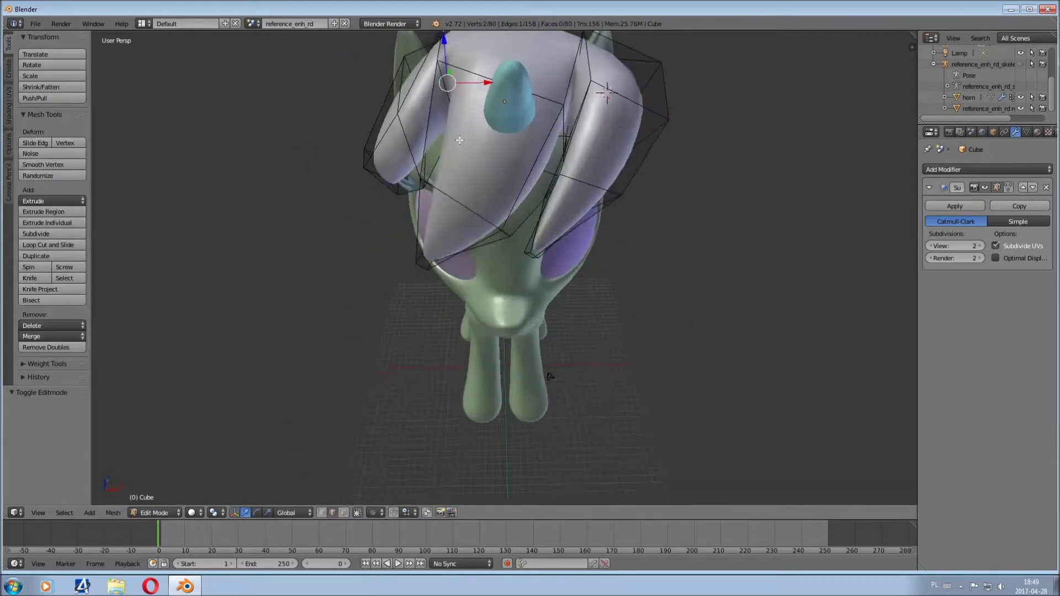
{"action": "key", "text": "z"}
{"action": "mouse_move", "coordinate": [581, 64]}
{"action": "middle_mouse_down"}
{"action": "mouse_move", "coordinate": [605, 211]}
{"action": "mouse_move", "coordinate": [668, 171]}
{"action": "mouse_move", "coordinate": [668, 160]}
{"action": "mouse_move", "coordinate": [659, 236]}
{"action": "mouse_move", "coordinate": [554, 182]}
{"action": "mouse_move", "coordinate": [638, 203]}
{"action": "mouse_move", "coordinate": [495, 206]}
{"action": "middle_mouse_up"}
{"action": "right_click", "coordinate": [605, 212], "text": "shift"}
{"action": "type", "text": "gy-1.7"}
{"action": "key", "text": "Return"}
Add a centred edge loop to the mane and check the result.
{"action": "key", "text": "ctrl+r"}
{"action": "left_click", "coordinate": [668, 160]}
{"action": "right_click", "coordinate": [668, 160]}
{"action": "key", "text": "Tab"}
{"action": "key", "text": "Tab"}
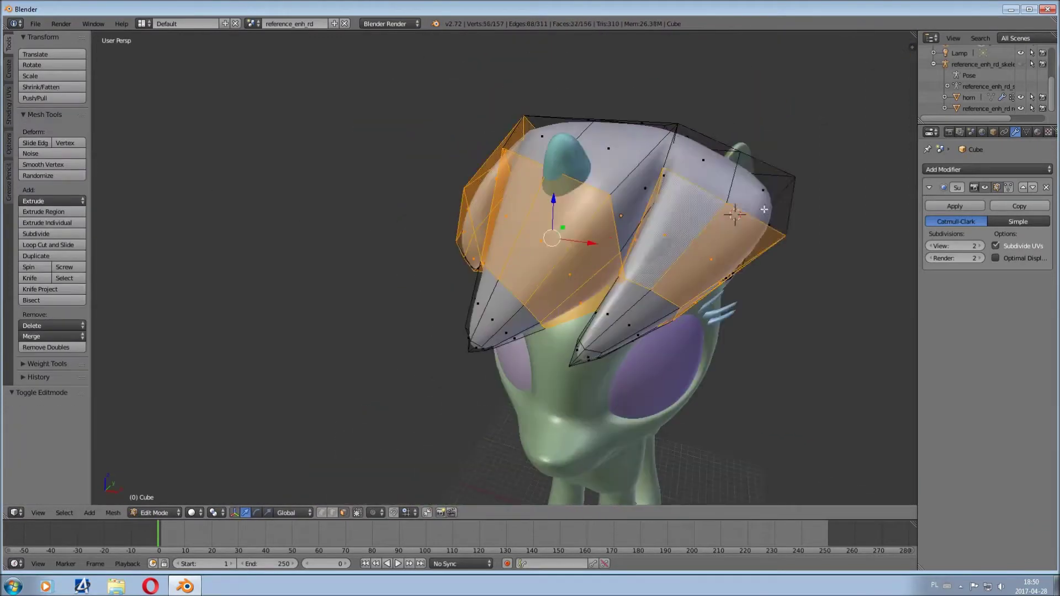
{"action": "middle_click_drag", "start_coordinate": [728, 215], "coordinate": [497, 221]}
Pull more mane faces inward and rotate them to fit the head.
{"action": "left_click", "coordinate": [40, 87]}
{"action": "left_click", "coordinate": [56, 112]}
{"action": "left_click", "coordinate": [300, 62]}
{"action": "middle_click_drag", "start_coordinate": [300, 62], "coordinate": [596, 143]}
{"action": "key", "text": "r"}
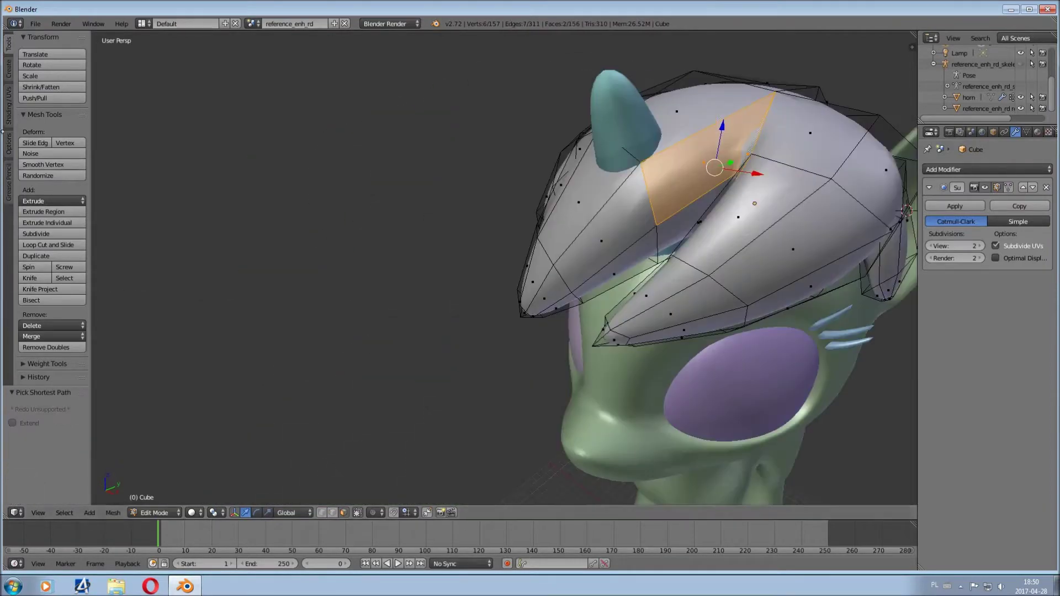
Select a loop of mane faces at the back of the head and raise them vertically.
{"action": "middle_click_drag", "start_coordinate": [573, 187], "coordinate": [528, 235]}
{"action": "left_click", "coordinate": [529, 235], "text": "alt"}
{"action": "mouse_move", "coordinate": [630, 222]}
{"action": "middle_mouse_down"}
{"action": "mouse_move", "coordinate": [647, 105]}
{"action": "mouse_move", "coordinate": [643, 200]}
{"action": "middle_mouse_up"}
{"action": "key", "text": "r"}
{"action": "key", "text": "g"}
{"action": "key", "text": "z"}
{"action": "left_click", "coordinate": [646, 138]}
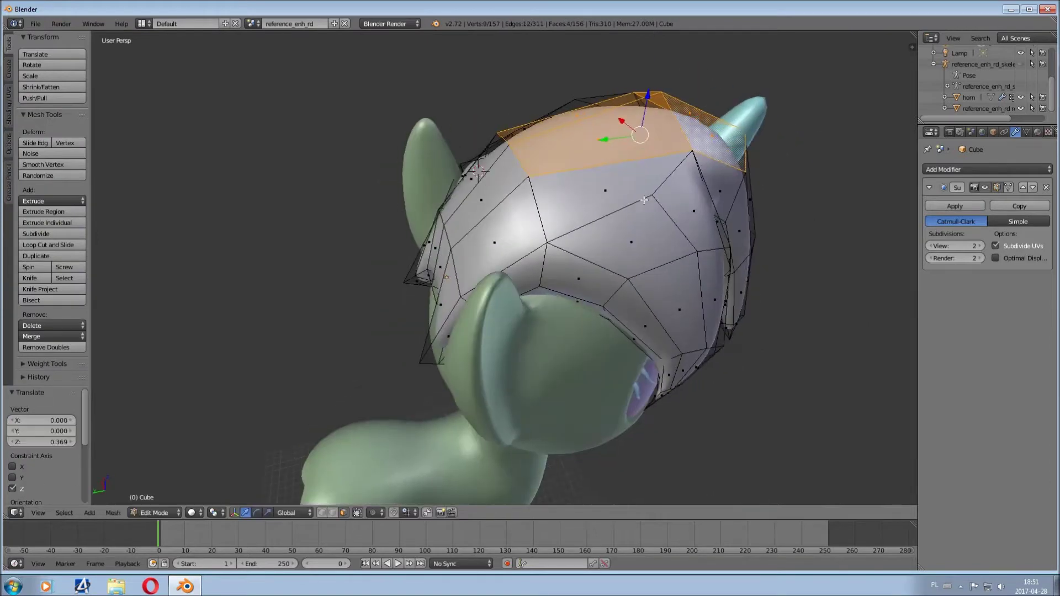
Select the mane faces around the horn and shift them along Y.
{"action": "middle_click_drag", "start_coordinate": [706, 234], "coordinate": [480, 106]}
{"action": "left_click_drag", "start_coordinate": [684, 232], "coordinate": [686, 219]}
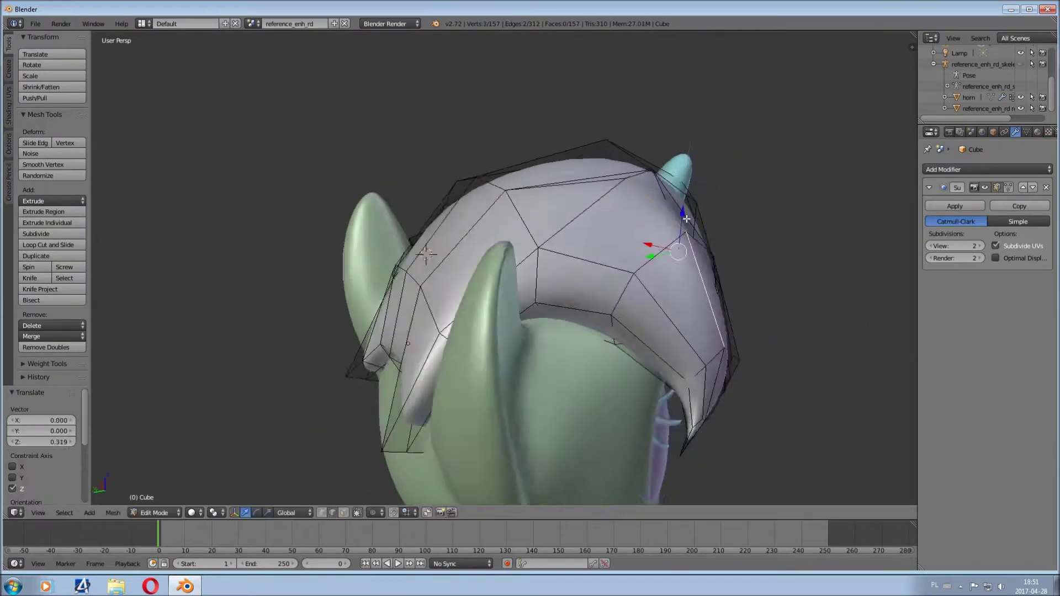
{"action": "middle_click_drag", "start_coordinate": [760, 401], "coordinate": [679, 331]}
{"action": "right_click", "coordinate": [698, 368], "text": "ctrl"}
{"action": "scroll", "coordinate": [552, 276], "scroll_direction": "up", "scroll_amount": 4}
{"action": "middle_click_drag", "start_coordinate": [552, 276], "coordinate": [221, 248], "text": "shift"}
{"action": "scroll", "coordinate": [497, 248], "scroll_direction": "down", "scroll_amount": 4}
{"action": "middle_click_drag", "start_coordinate": [497, 249], "coordinate": [359, 113]}
{"action": "key", "text": "g"}
{"action": "key", "text": "y"}
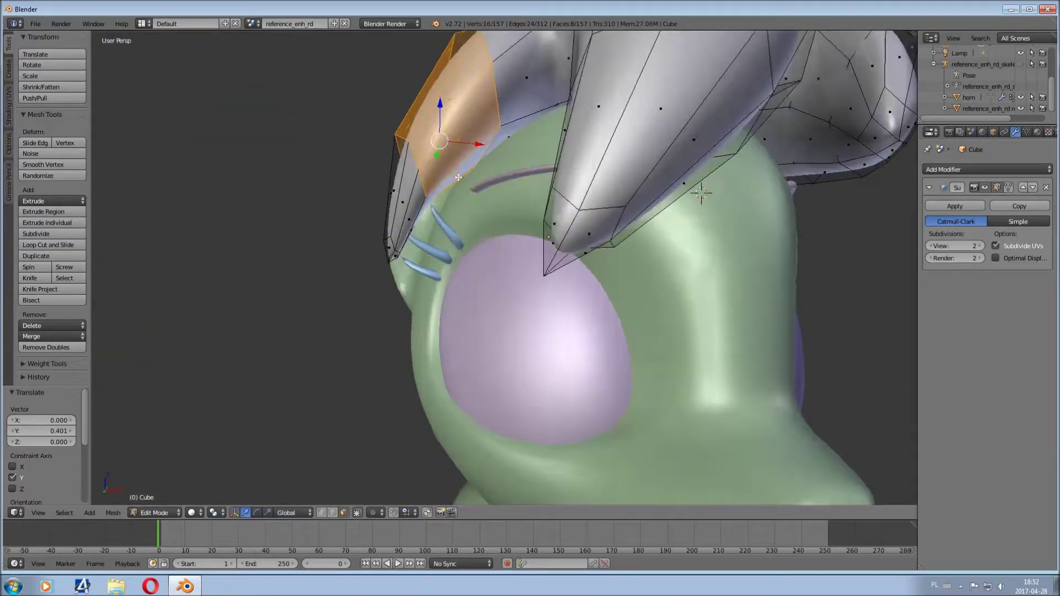
{"action": "left_click", "coordinate": [426, 188]}
Shift the horn-area mane faces along X.
{"action": "key", "text": "g"}
{"action": "key", "text": "x"}
{"action": "mouse_move", "coordinate": [436, 185]}
{"action": "middle_mouse_down"}
{"action": "mouse_move", "coordinate": [497, 248]}
{"action": "mouse_move", "coordinate": [653, 340]}
{"action": "mouse_move", "coordinate": [407, 387]}
{"action": "middle_mouse_up"}
{"action": "scroll", "coordinate": [497, 248], "scroll_direction": "up", "scroll_amount": 3}
Select three mane faces around the horn and shrink them to hug it.
{"action": "key", "text": "a"}
{"action": "right_click", "coordinate": [652, 340]}
{"action": "right_click", "coordinate": [574, 381], "text": "ctrl"}
{"action": "scroll", "coordinate": [552, 331], "scroll_direction": "down", "scroll_amount": 3}
{"action": "mouse_move", "coordinate": [544, 221]}
{"action": "middle_mouse_down"}
{"action": "mouse_move", "coordinate": [534, 149]}
{"action": "mouse_move", "coordinate": [480, 239]}
{"action": "mouse_move", "coordinate": [256, 108]}
{"action": "mouse_move", "coordinate": [212, 64]}
{"action": "middle_mouse_up"}
{"action": "right_click", "coordinate": [534, 149], "text": "ctrl"}
{"action": "key", "text": "s"}
{"action": "left_click", "coordinate": [486, 232]}
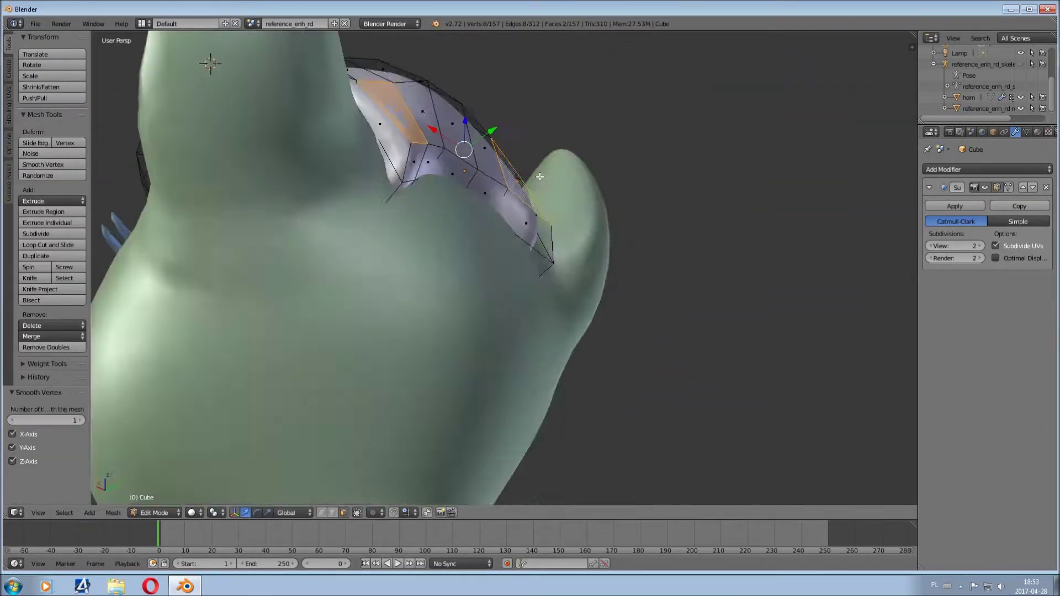
Select the faces under the horn, check the opening, and scale them.
{"action": "right_click", "coordinate": [505, 149]}
{"action": "mouse_move", "coordinate": [488, 170]}
{"action": "middle_mouse_down"}
{"action": "mouse_move", "coordinate": [438, 230]}
{"action": "mouse_move", "coordinate": [546, 269]}
{"action": "middle_mouse_up"}
{"action": "key", "text": "Tab"}
{"action": "scroll", "coordinate": [638, 317], "scroll_direction": "up", "scroll_amount": 2}
{"action": "key", "text": "Tab"}
{"action": "mouse_move", "coordinate": [637, 318]}
{"action": "middle_mouse_down"}
{"action": "mouse_move", "coordinate": [690, 259]}
{"action": "mouse_move", "coordinate": [651, 310]}
{"action": "mouse_move", "coordinate": [662, 281]}
{"action": "mouse_move", "coordinate": [572, 271]}
{"action": "mouse_move", "coordinate": [591, 274]}
{"action": "mouse_move", "coordinate": [535, 225]}
{"action": "middle_mouse_up"}
{"action": "right_click", "coordinate": [630, 304], "text": "shift"}
{"action": "key", "text": "s"}
{"action": "left_click", "coordinate": [712, 318]}
Inspect the head, undo back into mesh editing, and enlarge the nape face.
{"action": "key", "text": "Tab"}
{"action": "key", "text": "ctrl+z"}
{"action": "left_click", "coordinate": [113, 512]}
{"action": "mouse_move", "coordinate": [210, 387]}
{"action": "middle_mouse_down"}
{"action": "mouse_move", "coordinate": [559, 201]}
{"action": "mouse_move", "coordinate": [551, 173]}
{"action": "mouse_move", "coordinate": [596, 279]}
{"action": "mouse_move", "coordinate": [552, 259]}
{"action": "mouse_move", "coordinate": [534, 237]}
{"action": "mouse_move", "coordinate": [516, 256]}
{"action": "mouse_move", "coordinate": [513, 243]}
{"action": "mouse_move", "coordinate": [529, 231]}
{"action": "mouse_move", "coordinate": [608, 221]}
{"action": "middle_mouse_up"}
{"action": "left_click", "coordinate": [541, 226]}
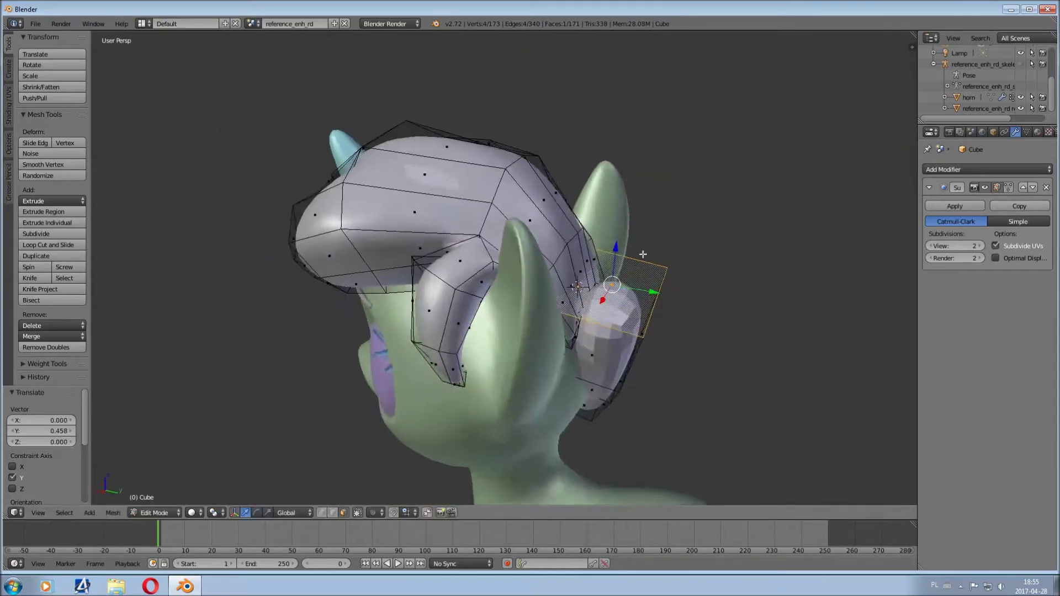
Extrude the nape face twice into a lock and shift its end along Y.
{"action": "key", "text": "e"}
{"action": "left_click", "coordinate": [659, 196]}
{"action": "mouse_move", "coordinate": [659, 196]}
{"action": "middle_mouse_down"}
{"action": "mouse_move", "coordinate": [762, 126]}
{"action": "mouse_move", "coordinate": [460, 239]}
{"action": "mouse_move", "coordinate": [490, 407]}
{"action": "mouse_move", "coordinate": [664, 175]}
{"action": "mouse_move", "coordinate": [510, 176]}
{"action": "middle_mouse_up"}
{"action": "key", "text": "e"}
{"action": "left_click", "coordinate": [717, 115]}
{"action": "key", "text": "g"}
{"action": "key", "text": "y"}
{"action": "left_click", "coordinate": [461, 239]}
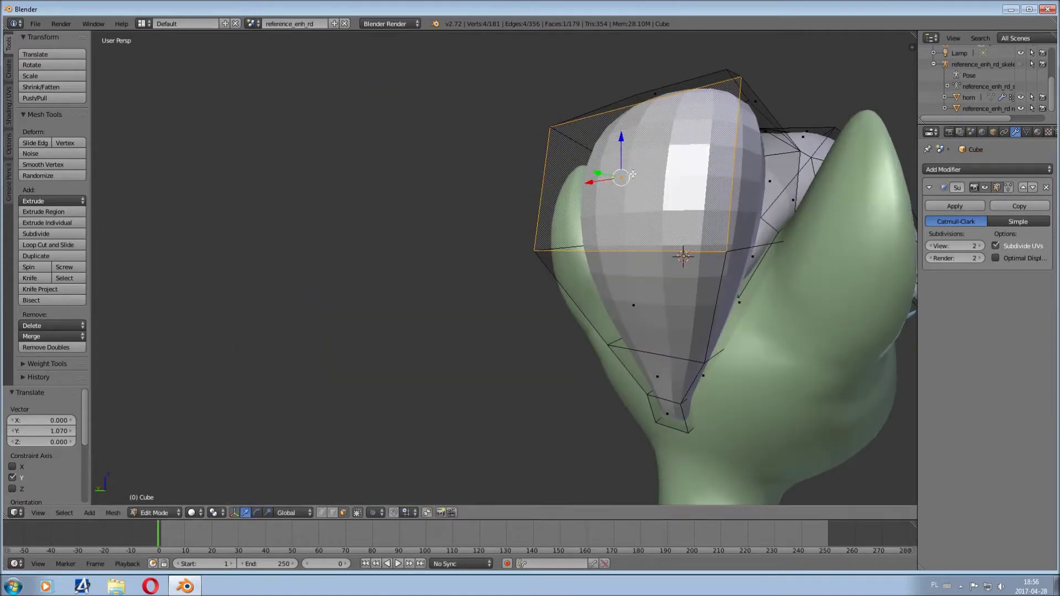
Add another face and extrude the selection with scaling along X.
{"action": "left_click", "coordinate": [652, 176], "text": "shift"}
{"action": "mouse_move", "coordinate": [652, 175]}
{"action": "middle_mouse_down"}
{"action": "mouse_move", "coordinate": [552, 249]}
{"action": "mouse_move", "coordinate": [359, 503]}
{"action": "middle_mouse_up"}
{"action": "mouse_move", "coordinate": [590, 59]}
{"action": "middle_mouse_down"}
{"action": "mouse_move", "coordinate": [552, 238]}
{"action": "mouse_move", "coordinate": [560, 254]}
{"action": "mouse_move", "coordinate": [785, 289]}
{"action": "middle_mouse_up"}
{"action": "key", "text": "e"}
{"action": "key", "text": "s"}
{"action": "key", "text": "x"}
{"action": "left_click", "coordinate": [560, 254]}
Move a single face of the lock vertically and along X.
{"action": "middle_click_drag", "start_coordinate": [729, 271], "coordinate": [552, 309]}
{"action": "right_click", "coordinate": [552, 310]}
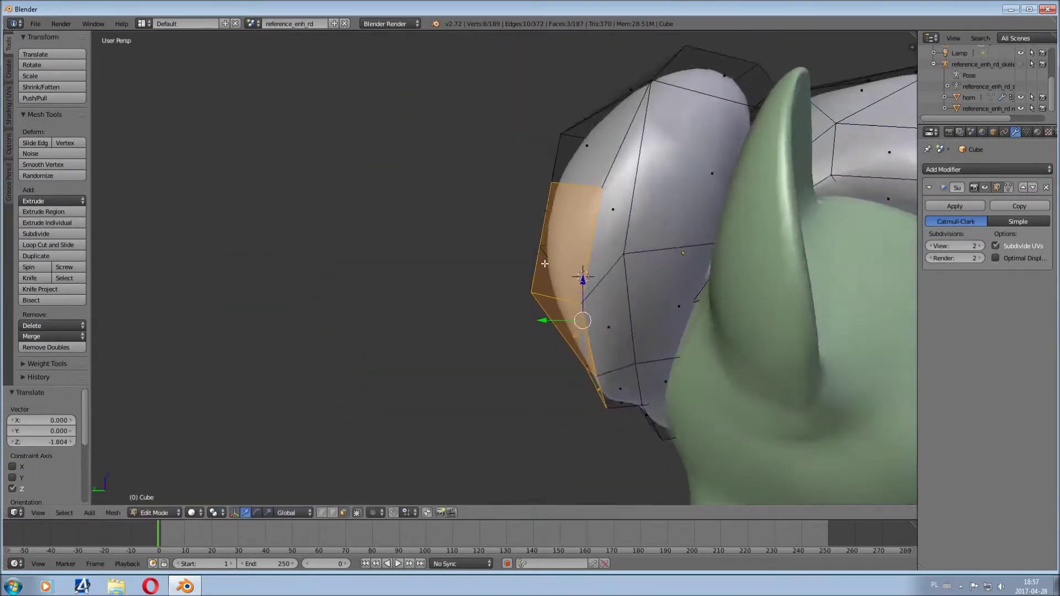
{"action": "key", "text": "g"}
{"action": "key", "text": "z"}
{"action": "left_click", "coordinate": [557, 315]}
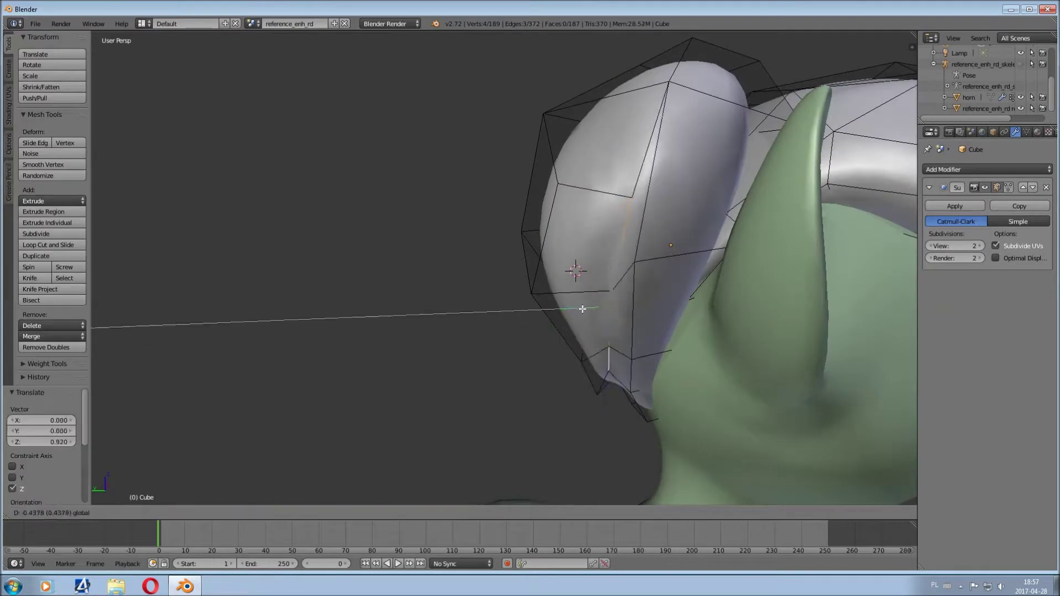
{"action": "left_click", "coordinate": [582, 308]}
{"action": "middle_click_drag", "start_coordinate": [582, 309], "coordinate": [781, 243]}
Select a strip of faces, a side face and a bottom vertex on the new lock.
{"action": "right_click", "coordinate": [758, 361]}
{"action": "mouse_move", "coordinate": [758, 360]}
{"action": "middle_mouse_down"}
{"action": "mouse_move", "coordinate": [639, 305]}
{"action": "mouse_move", "coordinate": [814, 407]}
{"action": "middle_mouse_up"}
{"action": "middle_click_drag", "start_coordinate": [703, 313], "coordinate": [617, 200]}
{"action": "right_click", "coordinate": [616, 200]}
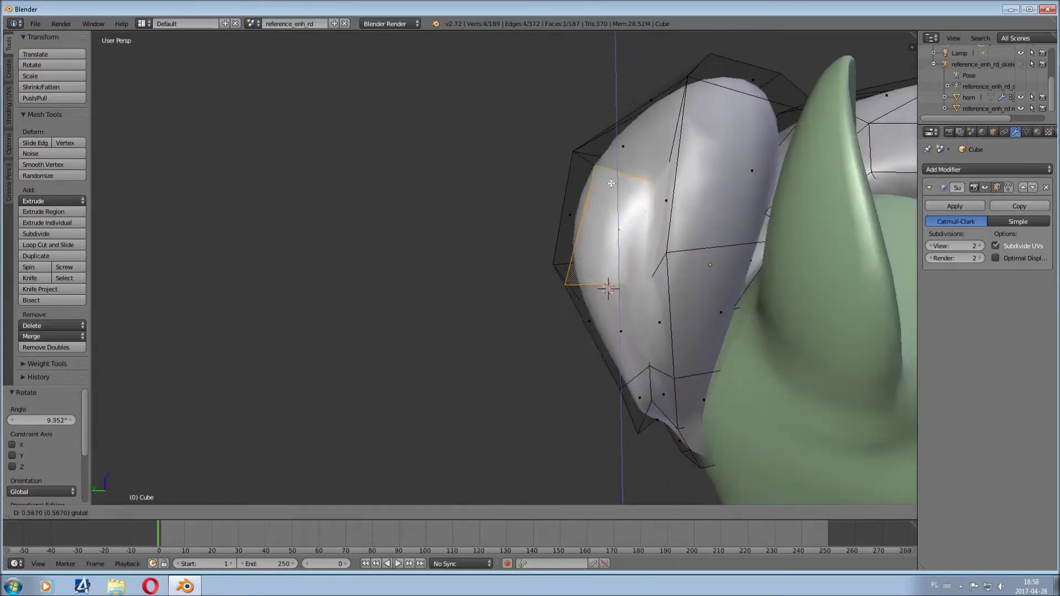
{"action": "right_click", "coordinate": [654, 429]}
{"action": "middle_click_drag", "start_coordinate": [654, 430], "coordinate": [683, 249]}
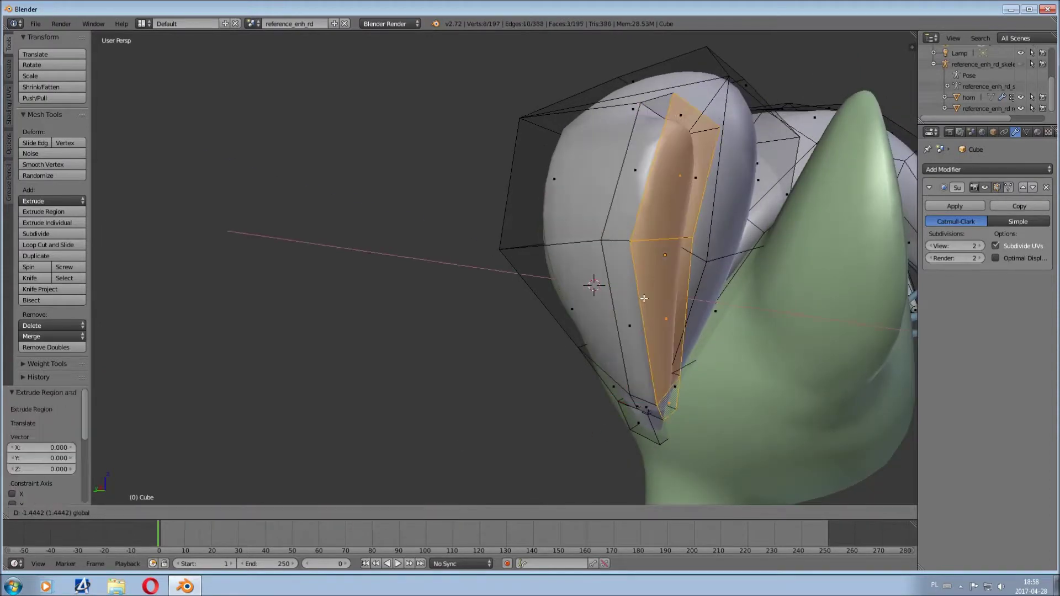
Scale the lock's end face down to a narrow tip, about 0.6.
{"action": "left_click", "coordinate": [621, 289]}
{"action": "scroll", "coordinate": [792, 276], "scroll_direction": "down", "scroll_amount": 3}
{"action": "mouse_move", "coordinate": [668, 288]}
{"action": "middle_mouse_down"}
{"action": "mouse_move", "coordinate": [793, 276]}
{"action": "mouse_move", "coordinate": [864, 354]}
{"action": "middle_mouse_up"}
{"action": "key", "text": "s"}
{"action": "left_click", "coordinate": [625, 327]}
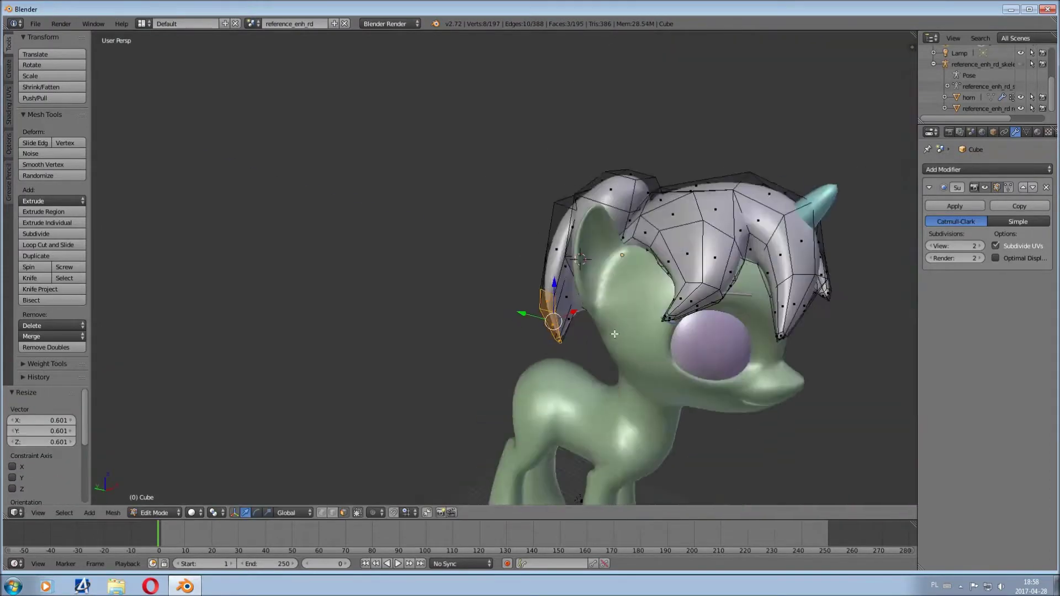
Select a strip of faces along the back mane and pull it along the Y axis.
{"action": "scroll", "coordinate": [625, 328], "scroll_direction": "up", "scroll_amount": 4}
{"action": "right_click", "coordinate": [736, 228], "text": "ctrl"}
{"action": "key", "text": "Tab"}
{"action": "key", "text": "Tab"}
{"action": "middle_click_drag", "start_coordinate": [485, 197], "coordinate": [536, 180]}
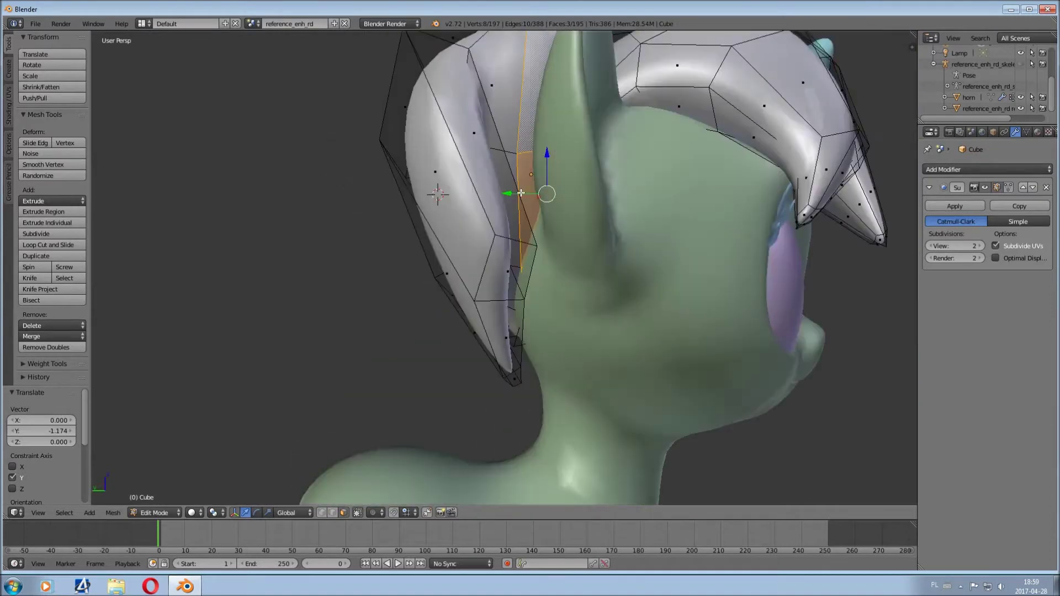
{"action": "mouse_move", "coordinate": [536, 180]}
{"action": "middle_mouse_down"}
{"action": "mouse_move", "coordinate": [486, 232]}
{"action": "mouse_move", "coordinate": [481, 353]}
{"action": "middle_mouse_up"}
{"action": "left_click_drag", "start_coordinate": [480, 355], "coordinate": [497, 359]}
{"action": "scroll", "coordinate": [561, 209], "scroll_direction": "up", "scroll_amount": 2}
{"action": "middle_click_drag", "start_coordinate": [584, 153], "coordinate": [578, 144]}
{"action": "left_click", "coordinate": [540, 206]}
{"action": "middle_click_drag", "start_coordinate": [655, 154], "coordinate": [756, 158]}
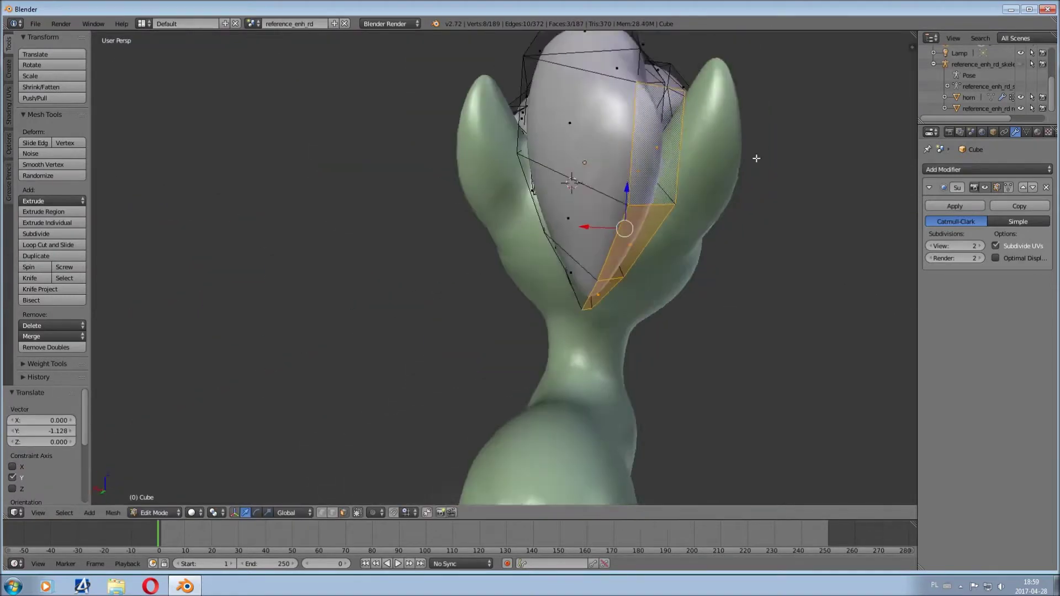
Extrude a new mane section, turn it about 31° around Z and shift it along Y.
{"action": "key", "text": "e"}
{"action": "middle_click_drag", "start_coordinate": [724, 216], "coordinate": [549, 286]}
{"action": "key", "text": "r"}
{"action": "key", "text": "z"}
{"action": "left_click", "coordinate": [635, 381]}
{"action": "mouse_move", "coordinate": [635, 381]}
{"action": "middle_mouse_down"}
{"action": "mouse_move", "coordinate": [843, 249]}
{"action": "mouse_move", "coordinate": [685, 365]}
{"action": "mouse_move", "coordinate": [703, 172]}
{"action": "middle_mouse_up"}
{"action": "key", "text": "g"}
{"action": "key", "text": "y"}
{"action": "left_click", "coordinate": [685, 365]}
Select the strip of faces at the mane's lower edge.
{"action": "left_click", "coordinate": [704, 172]}
{"action": "middle_click_drag", "start_coordinate": [721, 116], "coordinate": [702, 236]}
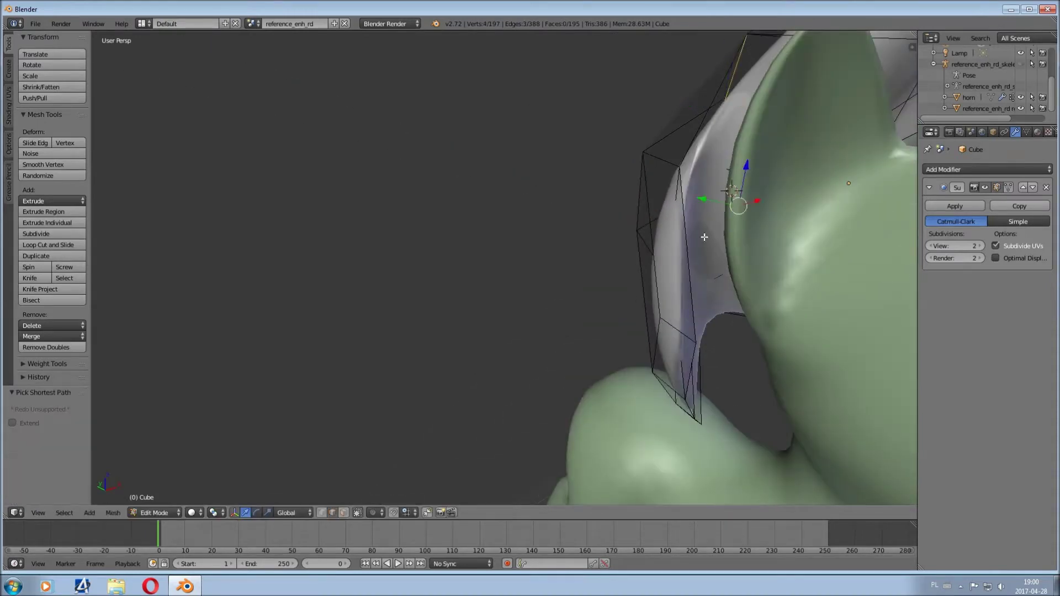
{"action": "key", "text": "g"}
{"action": "key", "text": "y"}
{"action": "left_click", "coordinate": [651, 166]}
{"action": "middle_click_drag", "start_coordinate": [651, 165], "coordinate": [729, 265]}
Shift the lower strip along Y toward the neck, tilting and scaling it.
{"action": "key", "text": "a"}
{"action": "key", "text": "ctrl+z"}
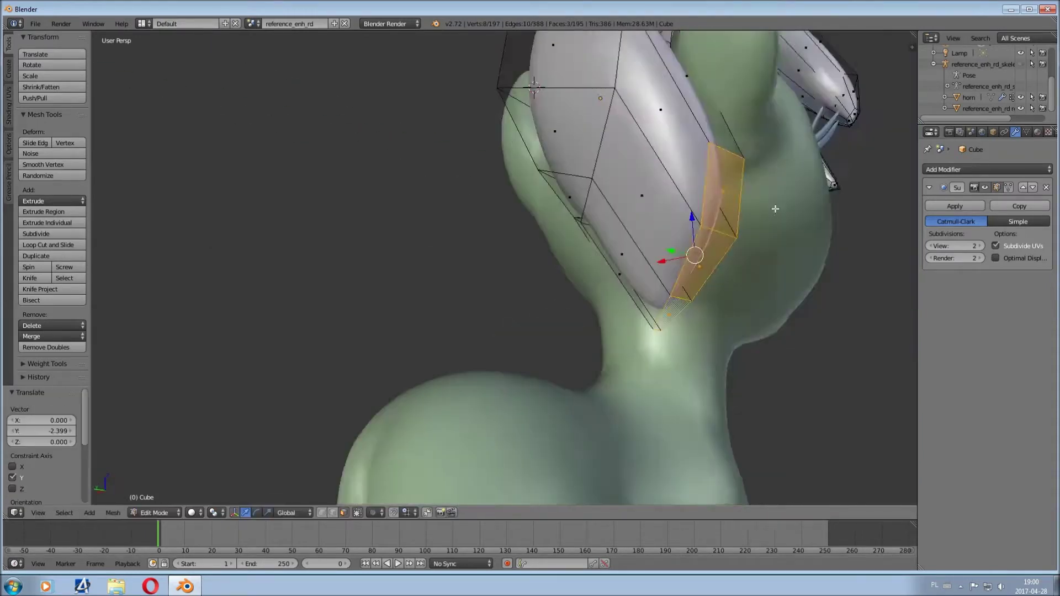
{"action": "middle_click_drag", "start_coordinate": [768, 208], "coordinate": [493, 220]}
{"action": "left_click", "coordinate": [630, 305]}
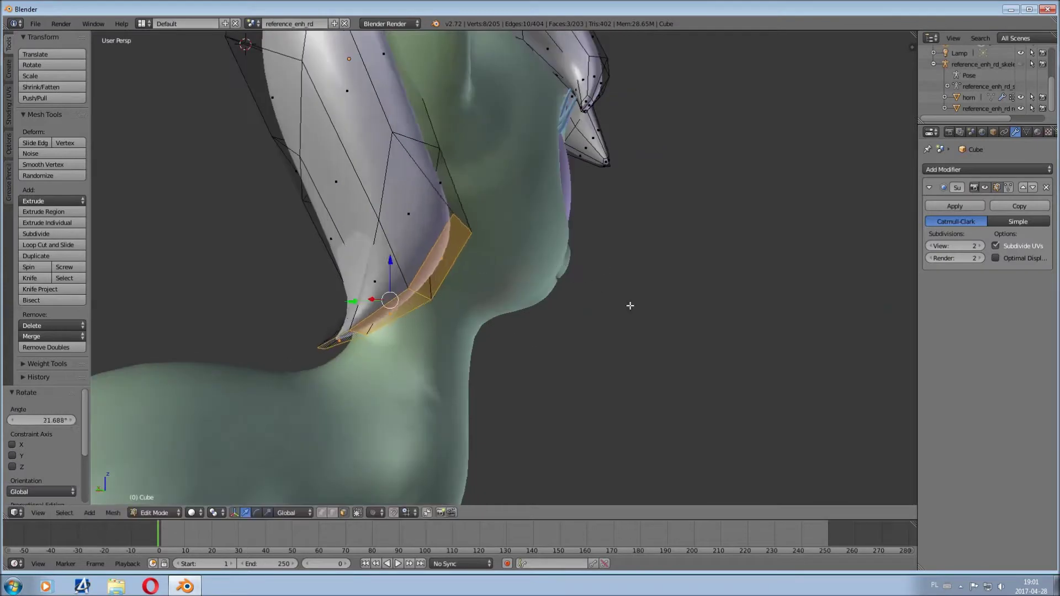
{"action": "mouse_move", "coordinate": [630, 306]}
{"action": "middle_mouse_down"}
{"action": "mouse_move", "coordinate": [723, 292]}
{"action": "mouse_move", "coordinate": [405, 225]}
{"action": "mouse_move", "coordinate": [523, 244]}
{"action": "middle_mouse_up"}
{"action": "key", "text": "s"}
{"action": "left_click", "coordinate": [722, 292]}
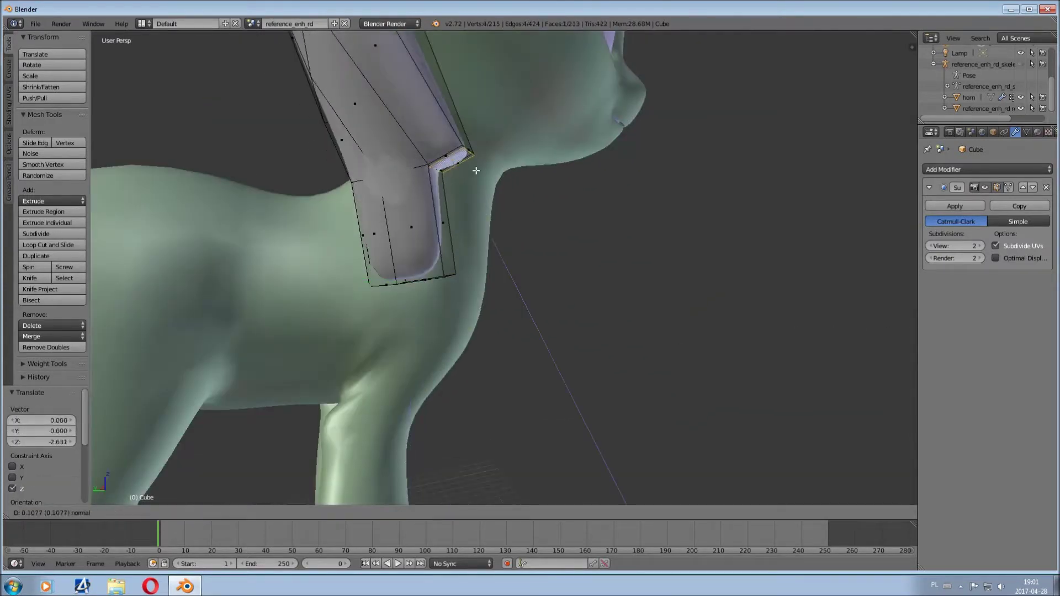
Extrude the mane's end down along Z so two strands rest on the shoulder.
{"action": "key", "text": "e"}
{"action": "key", "text": "r"}
{"action": "left_click", "coordinate": [523, 244]}
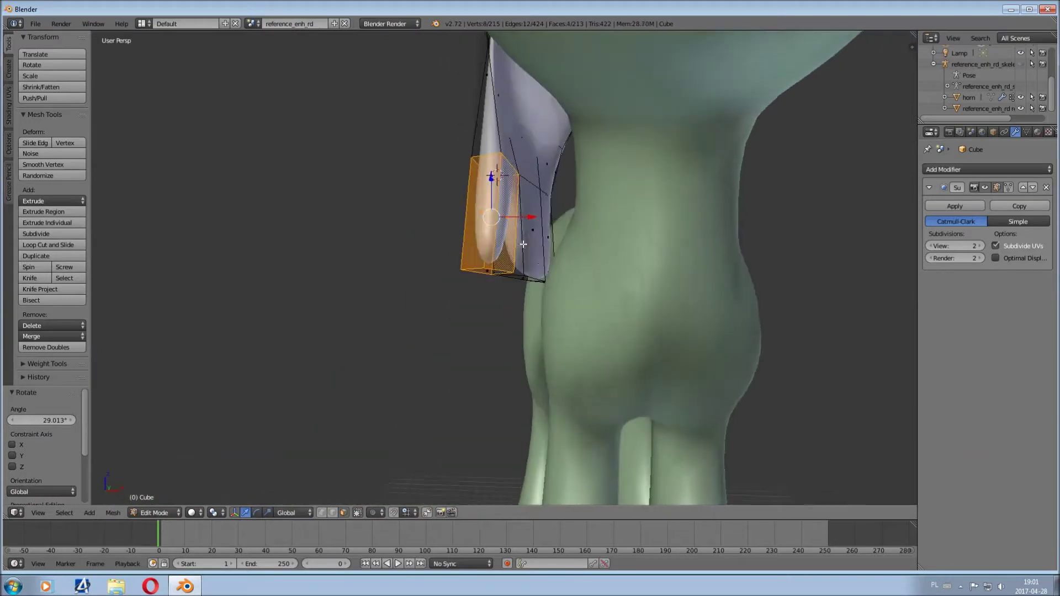
{"action": "left_click", "coordinate": [561, 232]}
{"action": "middle_click_drag", "start_coordinate": [561, 232], "coordinate": [507, 232]}
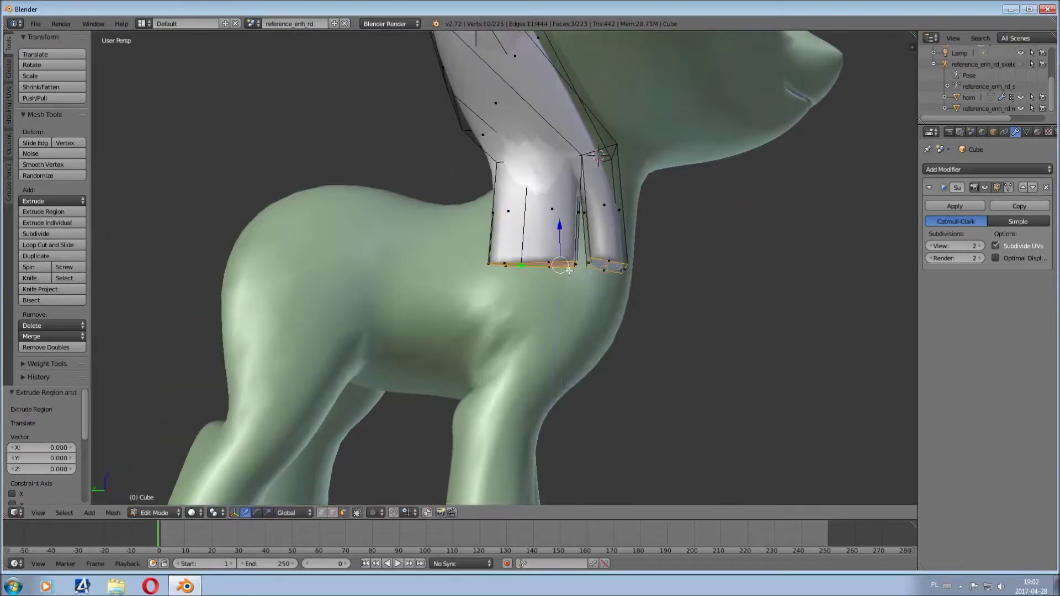
{"action": "middle_click_drag", "start_coordinate": [532, 294], "coordinate": [544, 266]}
{"action": "key", "text": "e"}
{"action": "key", "text": "z"}
{"action": "left_click", "coordinate": [544, 266]}
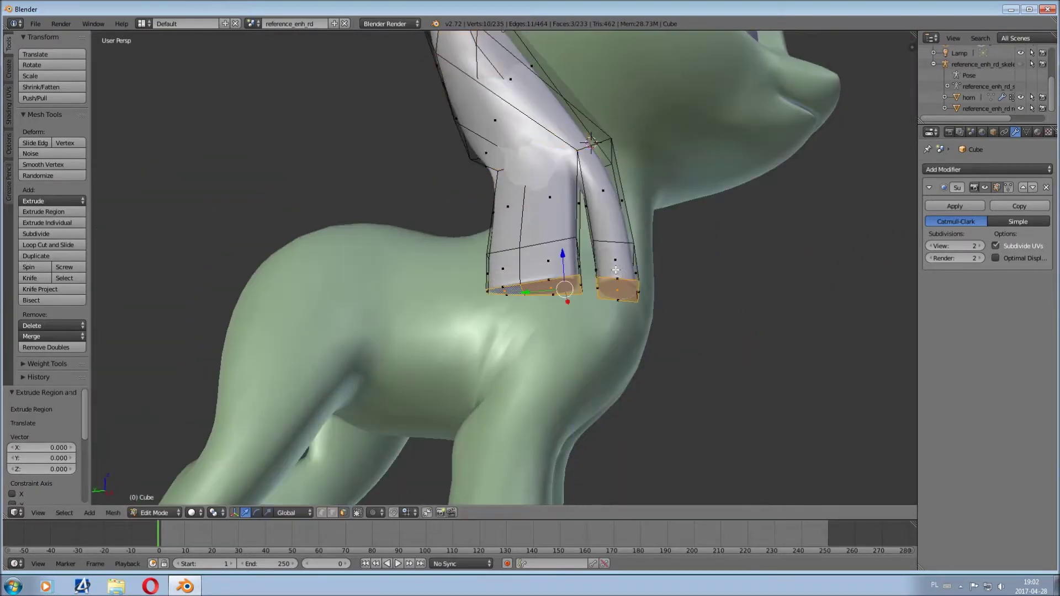
Adjust edges at the strand bottoms and upper mane along the X axis.
{"action": "scroll", "coordinate": [564, 265], "scroll_direction": "down", "scroll_amount": 5}
{"action": "mouse_move", "coordinate": [499, 285]}
{"action": "middle_mouse_down"}
{"action": "mouse_move", "coordinate": [541, 232]}
{"action": "mouse_move", "coordinate": [552, 287]}
{"action": "middle_mouse_up"}
{"action": "left_click", "coordinate": [543, 248], "text": "alt"}
{"action": "key", "text": "g"}
{"action": "key", "text": "x"}
{"action": "left_click", "coordinate": [541, 219]}
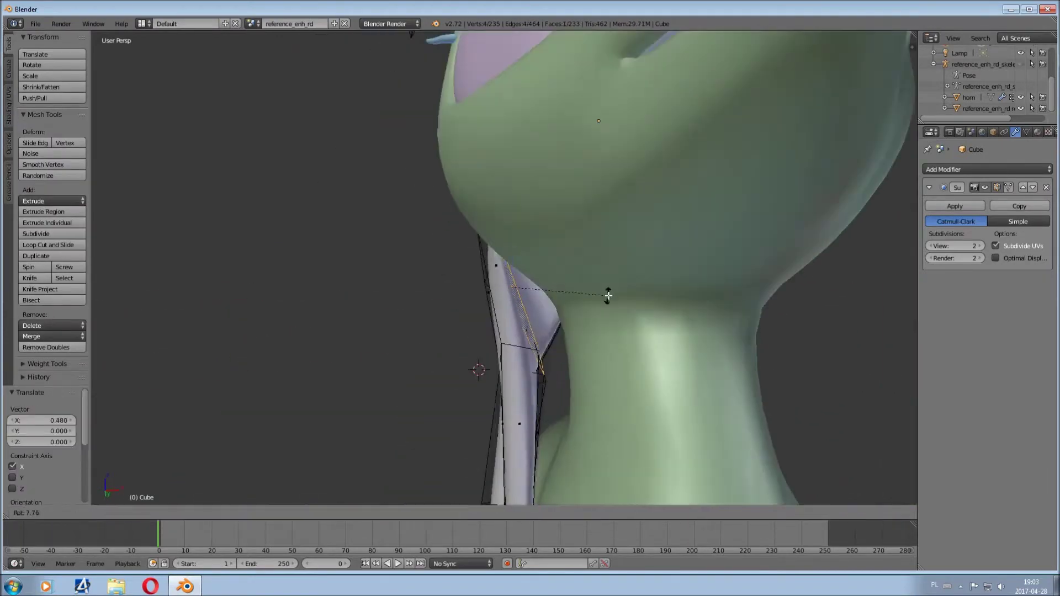
{"action": "left_click", "coordinate": [522, 287], "text": "alt"}
{"action": "key", "text": "g"}
{"action": "key", "text": "x"}
{"action": "left_click", "coordinate": [729, 303]}
Move an edge under the head along X so the mane hugs the head.
{"action": "middle_click_drag", "start_coordinate": [729, 303], "coordinate": [387, 166]}
{"action": "left_click", "coordinate": [482, 364], "text": "alt"}
{"action": "key", "text": "g"}
{"action": "key", "text": "x"}
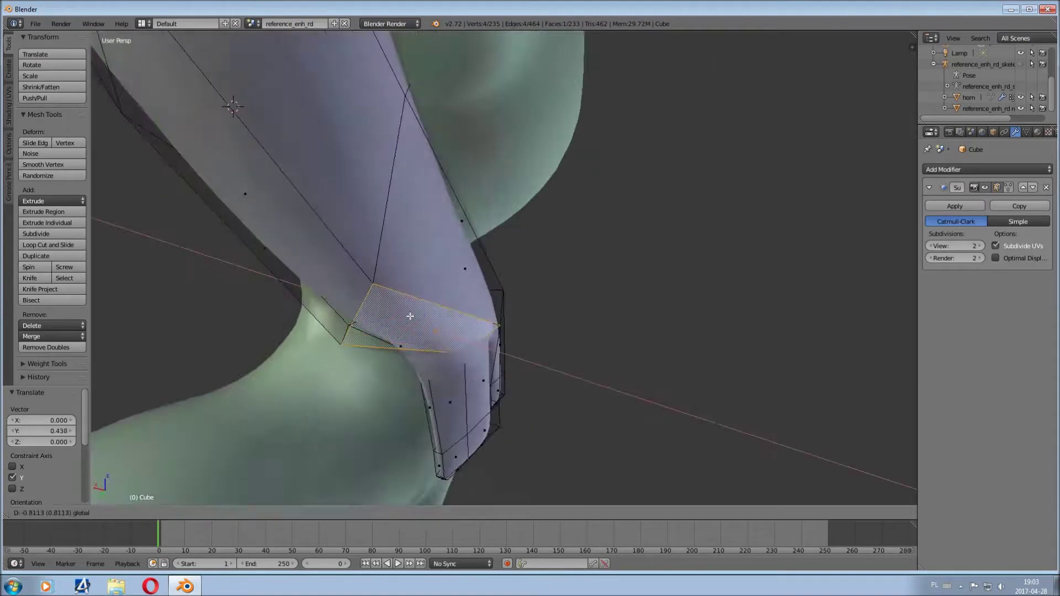
{"action": "left_click", "coordinate": [413, 290]}
{"action": "middle_click_drag", "start_coordinate": [413, 290], "coordinate": [389, 114]}
Add an edge loop across the mane and shift it down along Z.
{"action": "key", "text": "Tab"}
{"action": "middle_click_drag", "start_coordinate": [363, 175], "coordinate": [411, 182]}
{"action": "key", "text": "ctrl+r"}
{"action": "left_click", "coordinate": [410, 182]}
{"action": "key", "text": "g"}
{"action": "key", "text": "z"}
{"action": "mouse_move", "coordinate": [364, 62]}
{"action": "middle_mouse_down"}
{"action": "mouse_move", "coordinate": [309, 144]}
{"action": "mouse_move", "coordinate": [416, 170]}
{"action": "mouse_move", "coordinate": [408, 194]}
{"action": "middle_mouse_up"}
{"action": "left_click", "coordinate": [309, 143]}
Turn on see-through shading and select mane faces for further shaping.
{"action": "key", "text": "z"}
{"action": "key", "text": "z"}
{"action": "left_click", "coordinate": [416, 169], "text": "ctrl"}
{"action": "scroll", "coordinate": [417, 169], "scroll_direction": "up", "scroll_amount": 3}
{"action": "middle_click_drag", "start_coordinate": [554, 231], "coordinate": [812, 218]}
{"action": "right_click", "coordinate": [403, 146]}
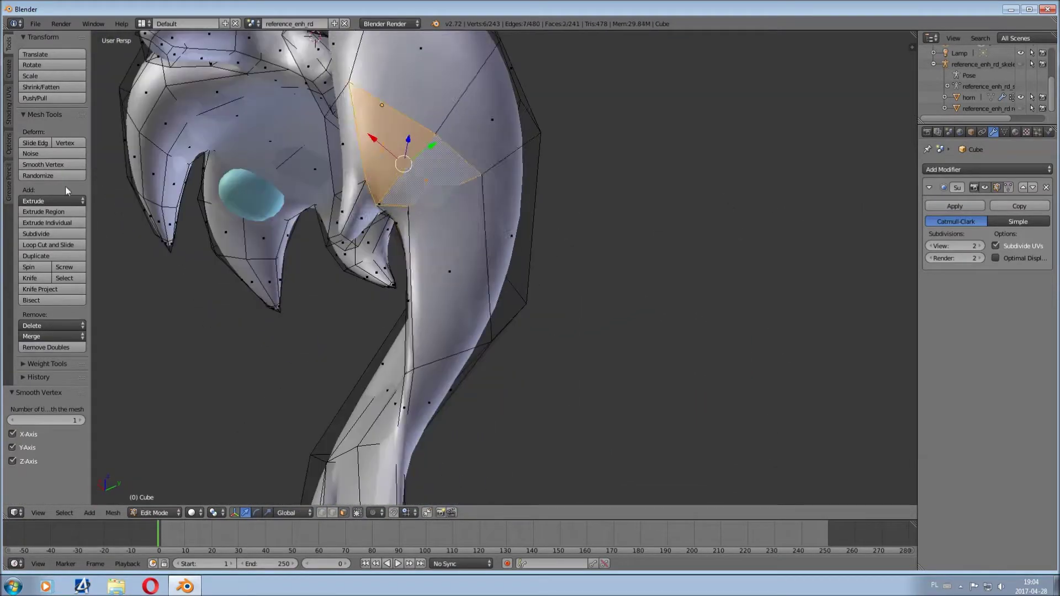
{"action": "key", "text": "Tab"}
{"action": "key", "text": "Tab"}
{"action": "middle_click_drag", "start_coordinate": [558, 249], "coordinate": [458, 302]}
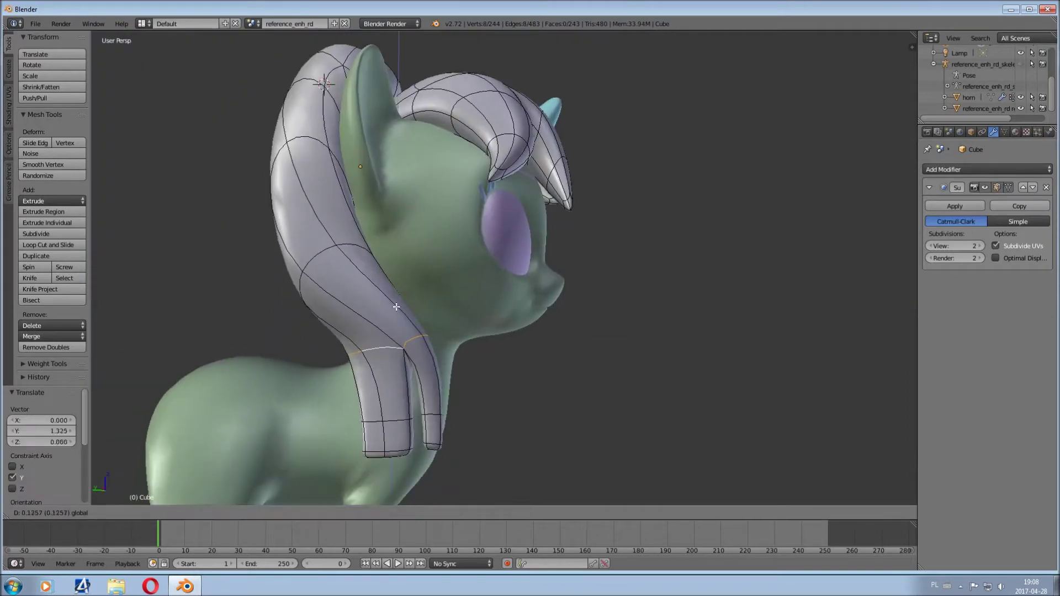
Add an edge loop across the back mane strand and move the new face ring down.
{"action": "key", "text": "ctrl+r"}
{"action": "left_click", "coordinate": [445, 388]}
{"action": "middle_click_drag", "start_coordinate": [376, 288], "coordinate": [249, 295]}
{"action": "left_click", "coordinate": [387, 282]}
{"action": "left_click", "coordinate": [416, 300], "text": "alt"}
{"action": "key", "text": "Tab"}
{"action": "key", "text": "Tab"}
{"action": "mouse_move", "coordinate": [415, 300]}
{"action": "middle_mouse_down"}
{"action": "mouse_move", "coordinate": [632, 281]}
{"action": "mouse_move", "coordinate": [476, 308]}
{"action": "middle_mouse_up"}
{"action": "left_click", "coordinate": [438, 346]}
{"action": "mouse_move", "coordinate": [439, 346]}
{"action": "middle_mouse_down"}
{"action": "mouse_move", "coordinate": [500, 311]}
{"action": "mouse_move", "coordinate": [414, 243]}
{"action": "mouse_move", "coordinate": [422, 233]}
{"action": "middle_mouse_up"}
Slide faces on the mane strand and its hanging strand along the Y axis.
{"action": "right_click", "coordinate": [499, 311]}
{"action": "key", "text": "Tab"}
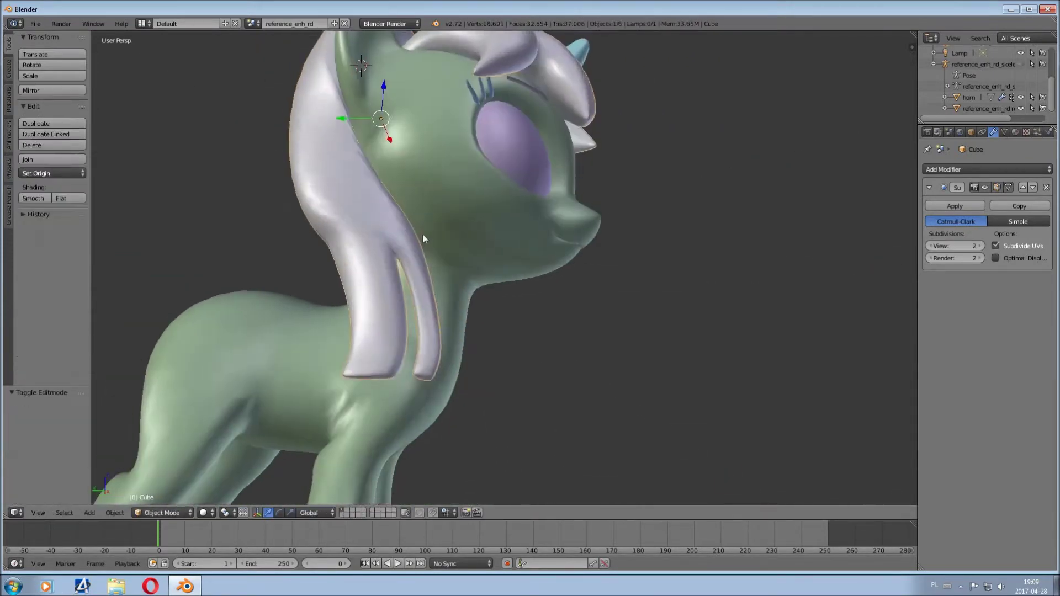
{"action": "key", "text": "Tab"}
{"action": "mouse_move", "coordinate": [462, 287]}
{"action": "middle_mouse_down"}
{"action": "mouse_move", "coordinate": [552, 207]}
{"action": "mouse_move", "coordinate": [670, 163]}
{"action": "mouse_move", "coordinate": [558, 237]}
{"action": "middle_mouse_up"}
{"action": "key", "text": "g"}
{"action": "key", "text": "y"}
{"action": "left_click", "coordinate": [525, 232]}
{"action": "right_click", "coordinate": [585, 158]}
{"action": "key", "text": "g"}
{"action": "key", "text": "y"}
{"action": "left_click", "coordinate": [589, 160]}
Reshape the hanging strand by moving its vertices along Z and X.
{"action": "middle_click_drag", "start_coordinate": [590, 160], "coordinate": [524, 165]}
{"action": "key", "text": "Tab"}
{"action": "key", "text": "Tab"}
{"action": "right_click", "coordinate": [523, 165], "text": "shift"}
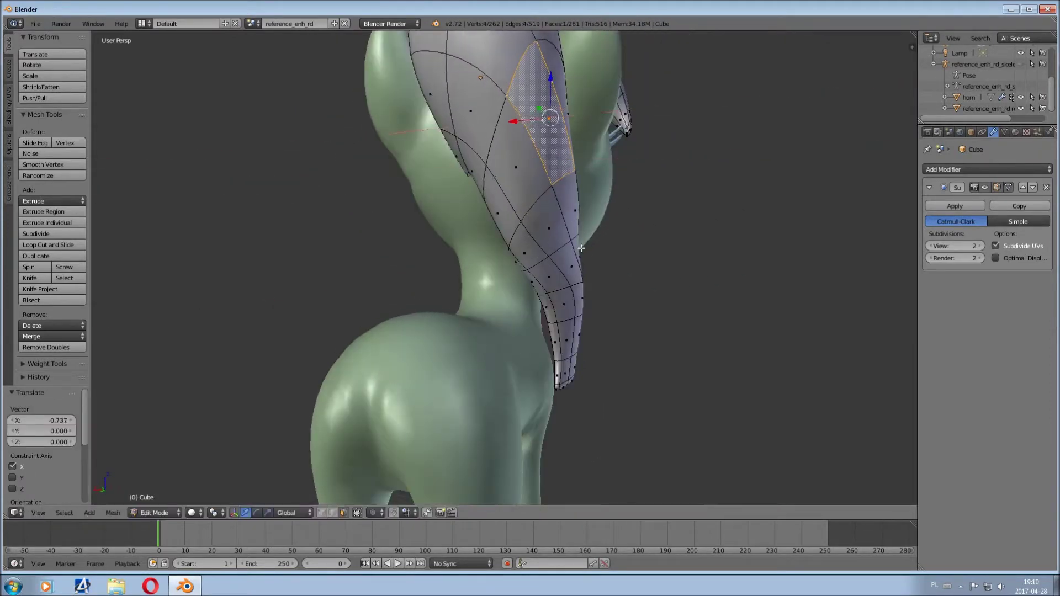
{"action": "middle_click_drag", "start_coordinate": [581, 248], "coordinate": [552, 238]}
{"action": "right_click", "coordinate": [552, 237]}
{"action": "key", "text": "g"}
{"action": "key", "text": "z"}
{"action": "left_click", "coordinate": [548, 253]}
{"action": "key", "text": "g"}
{"action": "key", "text": "x"}
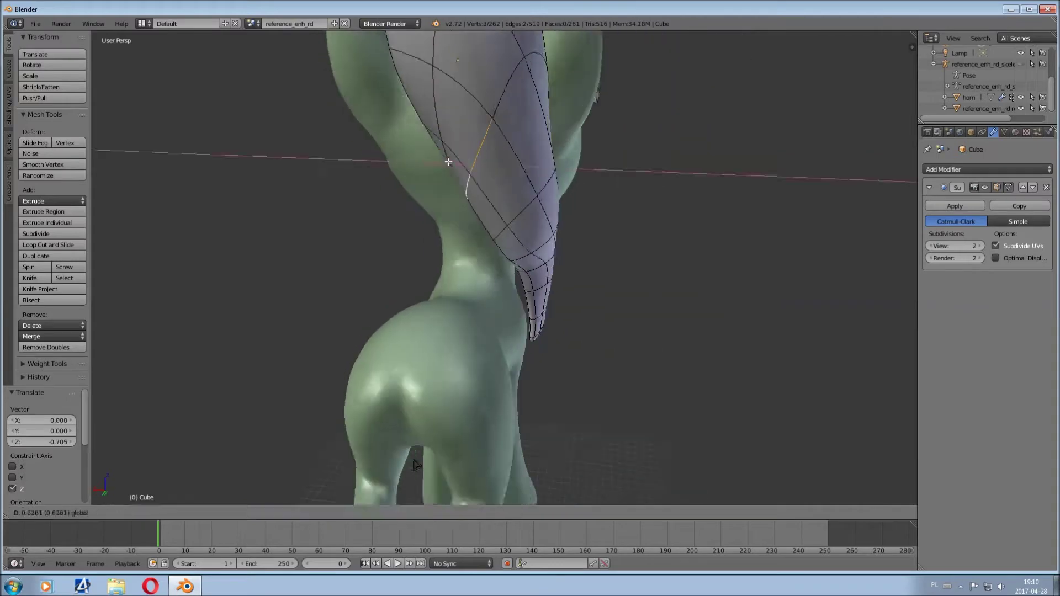
{"action": "left_click", "coordinate": [448, 162]}
Widen the band at the strand's bottom along X and preview the mane.
{"action": "mouse_move", "coordinate": [448, 162]}
{"action": "middle_mouse_down"}
{"action": "mouse_move", "coordinate": [438, 166]}
{"action": "mouse_move", "coordinate": [639, 290]}
{"action": "mouse_move", "coordinate": [485, 303]}
{"action": "mouse_move", "coordinate": [355, 200]}
{"action": "mouse_move", "coordinate": [634, 265]}
{"action": "mouse_move", "coordinate": [651, 331]}
{"action": "mouse_move", "coordinate": [716, 388]}
{"action": "mouse_move", "coordinate": [712, 449]}
{"action": "middle_mouse_up"}
{"action": "key", "text": "Tab"}
{"action": "key", "text": "Tab"}
{"action": "key", "text": "g"}
{"action": "key", "text": "x"}
{"action": "left_click", "coordinate": [356, 200]}
{"action": "key", "text": "Tab"}
{"action": "key", "text": "Tab"}
{"action": "scroll", "coordinate": [781, 260], "scroll_direction": "up", "scroll_amount": 5}
{"action": "scroll", "coordinate": [473, 289], "scroll_direction": "down", "scroll_amount": 5}
{"action": "mouse_move", "coordinate": [473, 288]}
{"action": "middle_mouse_down"}
{"action": "mouse_move", "coordinate": [618, 236]}
{"action": "mouse_move", "coordinate": [471, 251]}
{"action": "mouse_move", "coordinate": [575, 241]}
{"action": "middle_mouse_up"}
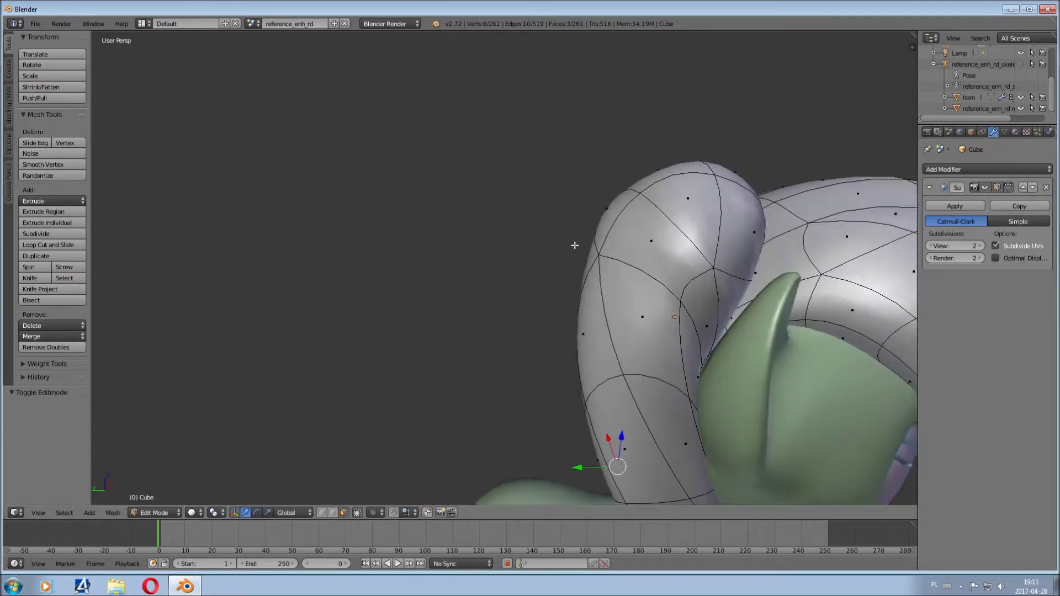
Move vertices along Y at the back of the head, merging the overlapping ones.
{"action": "key", "text": "g"}
{"action": "key", "text": "y"}
{"action": "key", "text": "Return"}
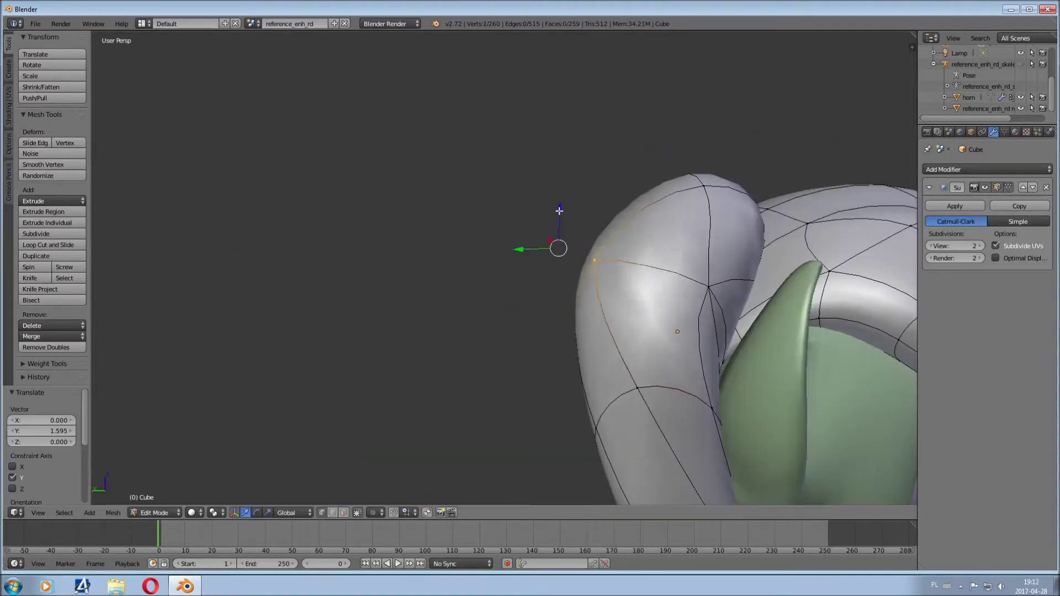
{"action": "middle_click_drag", "start_coordinate": [740, 314], "coordinate": [729, 227]}
{"action": "scroll", "coordinate": [729, 227], "scroll_direction": "up", "scroll_amount": 3}
{"action": "key", "text": "g"}
{"action": "key", "text": "y"}
{"action": "key", "text": "Return"}
Raise a top-curl vertex along Z and nudge it along Y.
{"action": "mouse_move", "coordinate": [314, 188]}
{"action": "middle_mouse_down"}
{"action": "mouse_move", "coordinate": [486, 370]}
{"action": "mouse_move", "coordinate": [513, 364]}
{"action": "mouse_move", "coordinate": [402, 268]}
{"action": "middle_mouse_up"}
{"action": "key", "text": "g"}
{"action": "key", "text": "z"}
{"action": "key", "text": "Return"}
{"action": "key", "text": "g"}
{"action": "key", "text": "y"}
{"action": "key", "text": "Return"}
Move two selected vertices along X and apply Smooth Vertex to them.
{"action": "right_click", "coordinate": [414, 267], "text": "shift"}
{"action": "key", "text": "g"}
{"action": "key", "text": "x"}
{"action": "key", "text": "Return"}
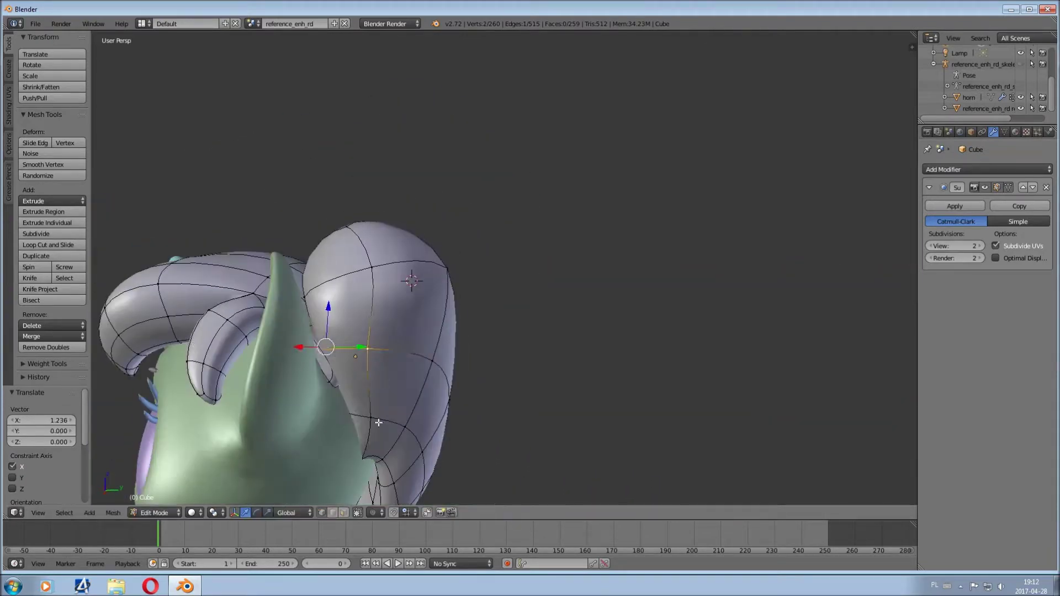
{"action": "key", "text": "w"}
{"action": "left_click", "coordinate": [374, 427]}
{"action": "middle_click_drag", "start_coordinate": [374, 427], "coordinate": [331, 415]}
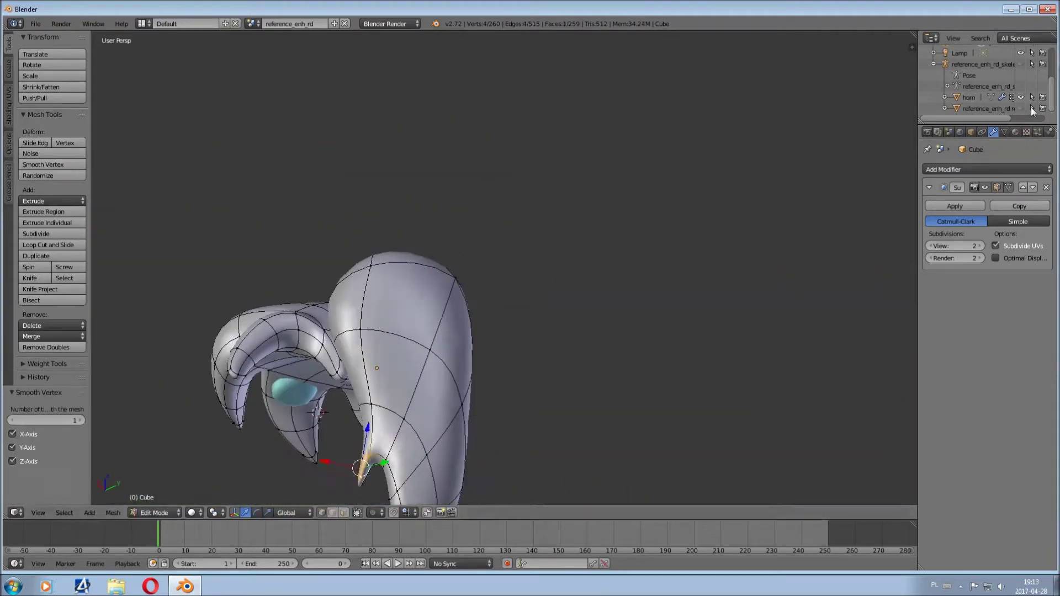
Inspect the reshaped mane from several sides, switching in and out of edit mode.
{"action": "key", "text": "Tab"}
{"action": "middle_click_drag", "start_coordinate": [358, 486], "coordinate": [469, 359]}
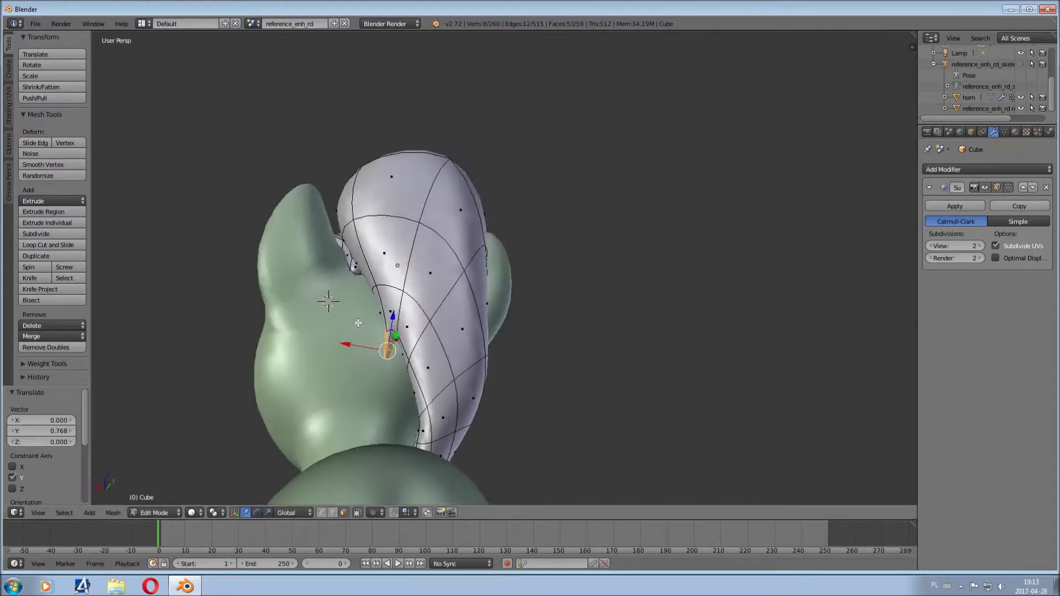
{"action": "key", "text": "Tab"}
{"action": "mouse_move", "coordinate": [511, 324]}
{"action": "middle_mouse_down"}
{"action": "mouse_move", "coordinate": [370, 334]}
{"action": "mouse_move", "coordinate": [570, 199]}
{"action": "mouse_move", "coordinate": [477, 254]}
{"action": "middle_mouse_up"}
{"action": "key", "text": "Tab"}
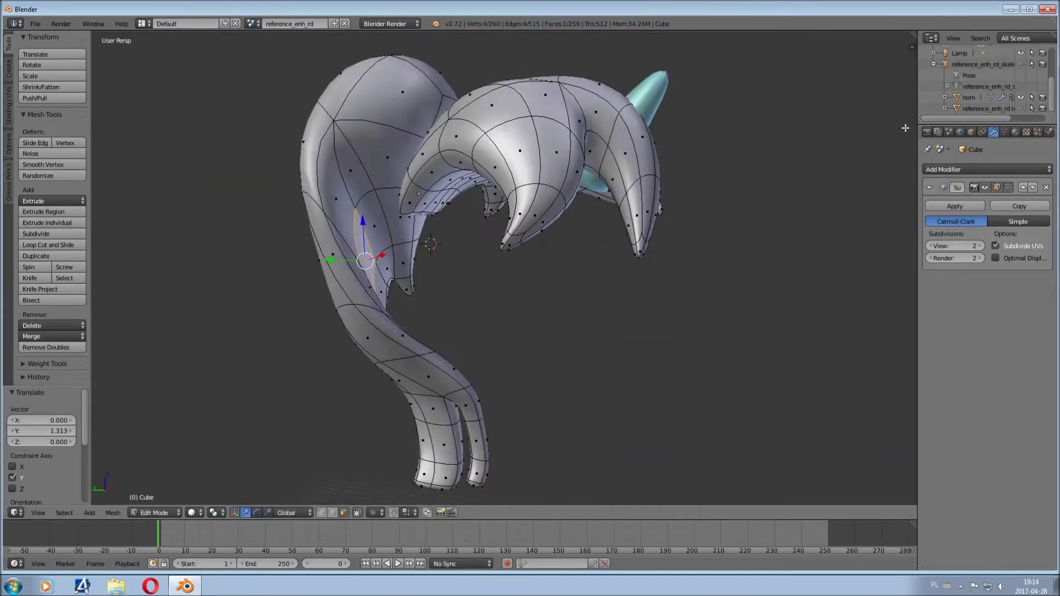
{"action": "scroll", "coordinate": [393, 290], "scroll_direction": "up", "scroll_amount": 3}
{"action": "key", "text": "Tab"}
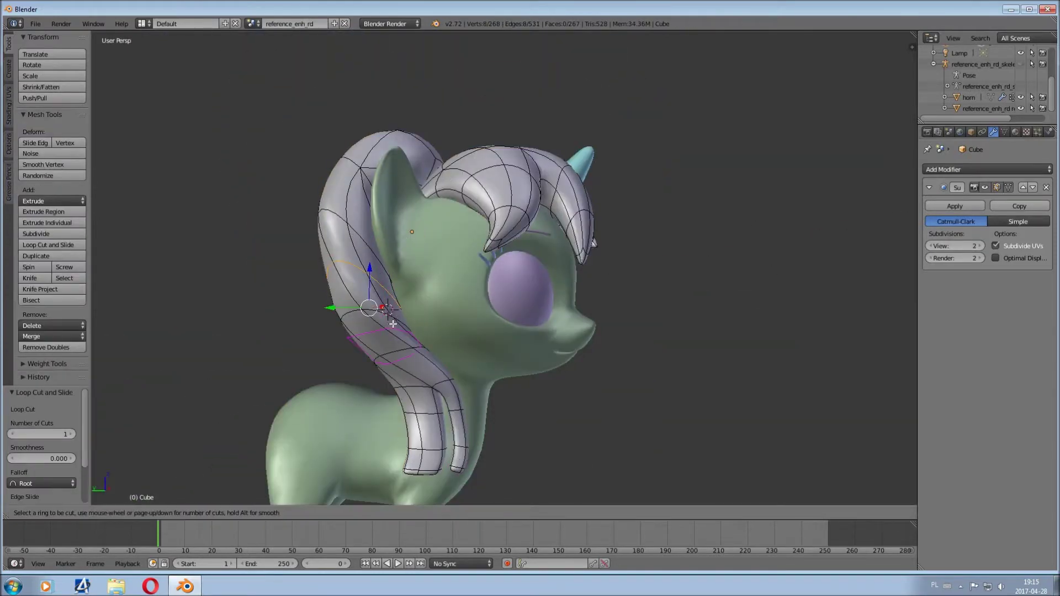
{"action": "middle_click_drag", "start_coordinate": [554, 232], "coordinate": [416, 277]}
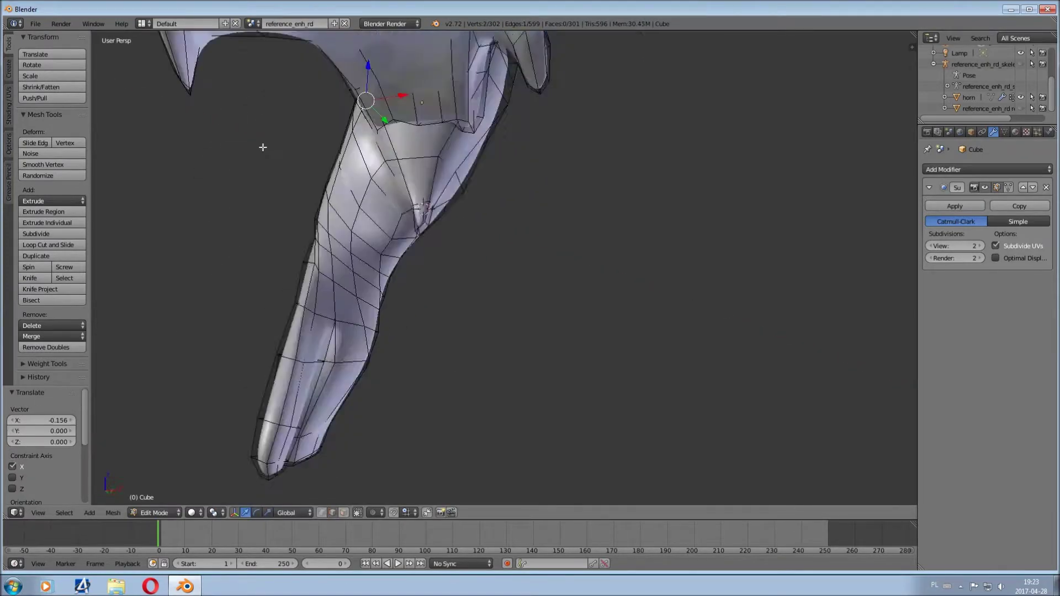
Shrink the selected mane section slightly with a scale.
{"action": "middle_click_drag", "start_coordinate": [263, 147], "coordinate": [401, 117]}
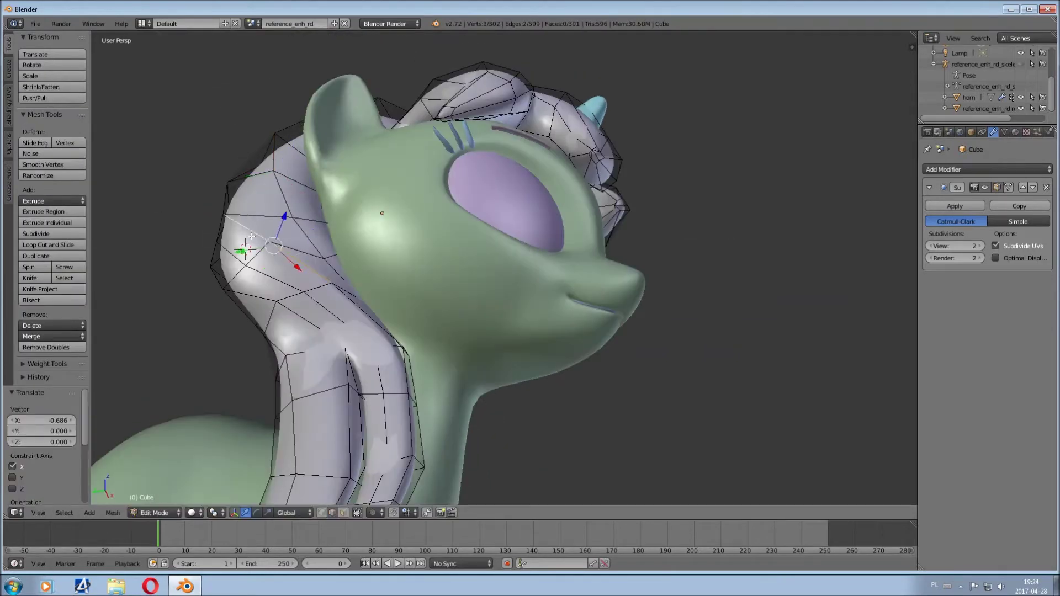
{"action": "mouse_move", "coordinate": [286, 298]}
{"action": "middle_mouse_down"}
{"action": "mouse_move", "coordinate": [393, 289]}
{"action": "mouse_move", "coordinate": [511, 316]}
{"action": "mouse_move", "coordinate": [575, 169]}
{"action": "middle_mouse_up"}
{"action": "key", "text": "Tab"}
{"action": "key", "text": "Tab"}
{"action": "key", "text": "Escape"}
{"action": "mouse_move", "coordinate": [602, 253]}
{"action": "middle_mouse_down"}
{"action": "mouse_move", "coordinate": [406, 219]}
{"action": "mouse_move", "coordinate": [645, 168]}
{"action": "mouse_move", "coordinate": [346, 281]}
{"action": "mouse_move", "coordinate": [460, 332]}
{"action": "middle_mouse_up"}
Return to Object Mode and select the pony's skeleton and its tail bone.
{"action": "key", "text": "Tab"}
{"action": "key", "text": "Tab"}
{"action": "scroll", "coordinate": [459, 333], "scroll_direction": "down", "scroll_amount": 3}
{"action": "scroll", "coordinate": [459, 332], "scroll_direction": "up", "scroll_amount": 3}
{"action": "key", "text": "s"}
{"action": "left_click", "coordinate": [370, 200]}
{"action": "key", "text": "Tab"}
{"action": "middle_click_drag", "start_coordinate": [370, 200], "coordinate": [363, 273]}
{"action": "right_click", "coordinate": [363, 273]}
{"action": "key", "text": "Tab"}
{"action": "scroll", "coordinate": [353, 357], "scroll_direction": "up", "scroll_amount": 2}
{"action": "right_click", "coordinate": [354, 356]}
{"action": "mouse_move", "coordinate": [348, 375]}
{"action": "middle_mouse_down"}
{"action": "mouse_move", "coordinate": [575, 359]}
{"action": "mouse_move", "coordinate": [356, 345]}
{"action": "mouse_move", "coordinate": [558, 346]}
{"action": "middle_mouse_up"}
Add a cube with a subdivision surface behind the pony and rotate it in wireframe edit mode.
{"action": "scroll", "coordinate": [558, 347], "scroll_direction": "up", "scroll_amount": 2}
{"action": "left_click", "coordinate": [89, 513]}
{"action": "mouse_move", "coordinate": [104, 499]}
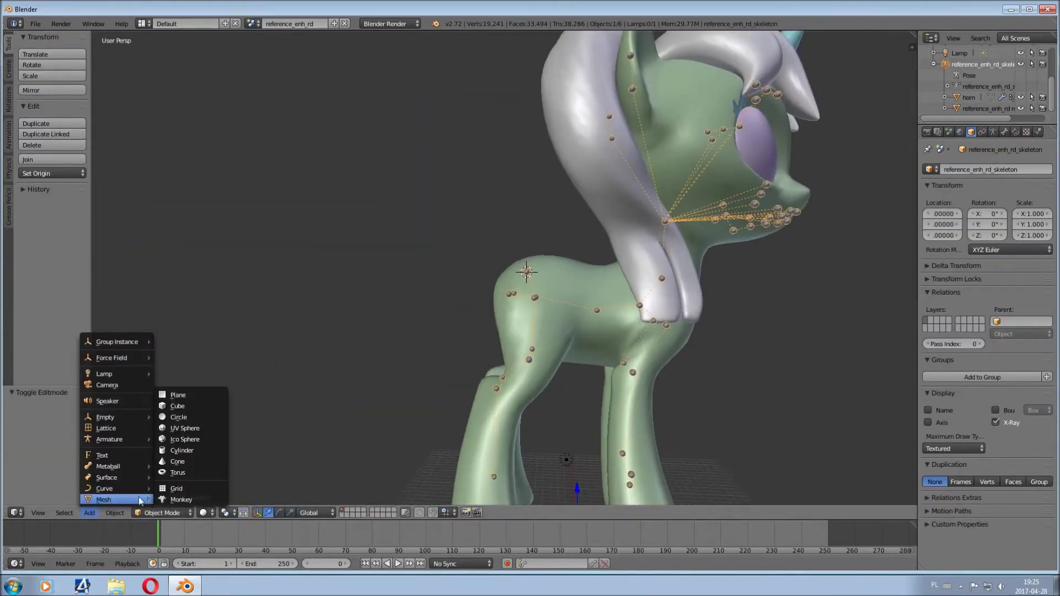
{"action": "left_click", "coordinate": [177, 405]}
{"action": "left_click", "coordinate": [987, 169]}
{"action": "left_click", "coordinate": [823, 359]}
{"action": "key", "text": "Tab"}
{"action": "key", "text": "z"}
{"action": "key", "text": "r"}
{"action": "middle_click_drag", "start_coordinate": [560, 298], "coordinate": [525, 264]}
{"action": "right_click", "coordinate": [525, 265]}
Extrude a cube face out along Y into a tail and shrink its end face.
{"action": "key", "text": "e"}
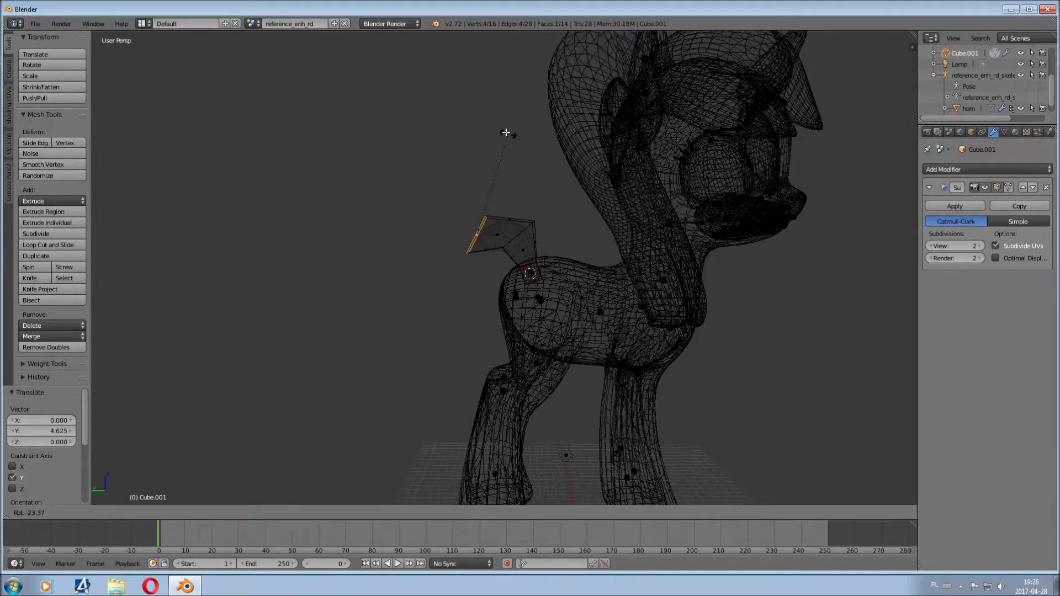
{"action": "left_click", "coordinate": [546, 152]}
{"action": "middle_click_drag", "start_coordinate": [546, 152], "coordinate": [484, 193]}
{"action": "key", "text": "e"}
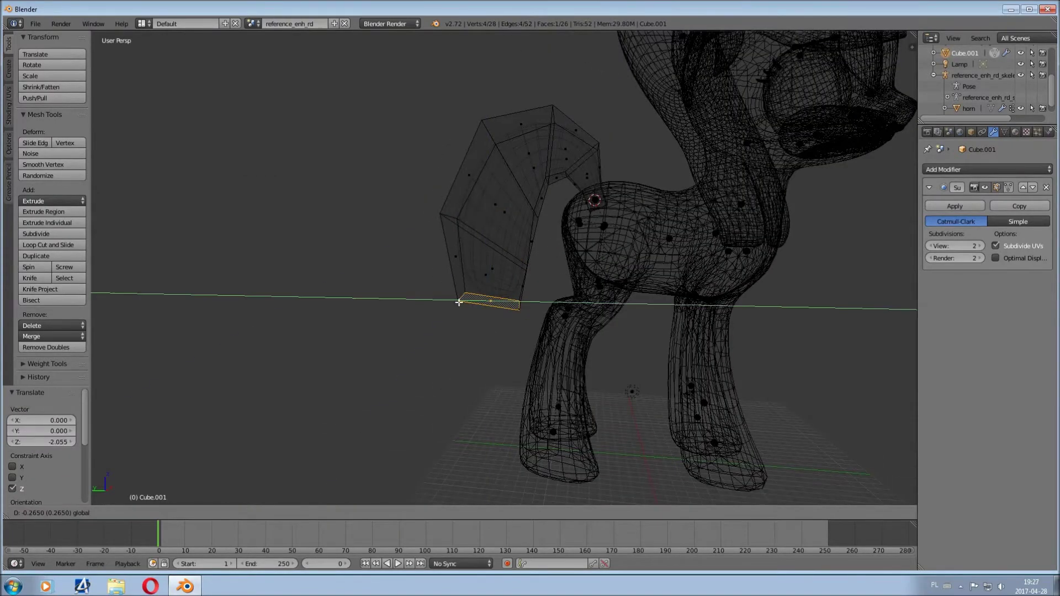
{"action": "key", "text": "y"}
{"action": "left_click", "coordinate": [459, 302]}
{"action": "middle_click_drag", "start_coordinate": [458, 302], "coordinate": [570, 305]}
{"action": "left_click", "coordinate": [499, 298]}
{"action": "key", "text": "s"}
{"action": "left_click", "coordinate": [496, 315]}
{"action": "mouse_move", "coordinate": [497, 314]}
{"action": "middle_mouse_down"}
{"action": "mouse_move", "coordinate": [635, 259]}
{"action": "mouse_move", "coordinate": [497, 338]}
{"action": "mouse_move", "coordinate": [516, 351]}
{"action": "mouse_move", "coordinate": [579, 289]}
{"action": "mouse_move", "coordinate": [468, 383]}
{"action": "middle_mouse_up"}
Rotate and shrink the tail end face to start the curl.
{"action": "key", "text": "r"}
{"action": "left_click", "coordinate": [653, 230]}
{"action": "key", "text": "r"}
{"action": "left_click", "coordinate": [513, 353]}
{"action": "mouse_move", "coordinate": [503, 320]}
{"action": "middle_mouse_down"}
{"action": "mouse_move", "coordinate": [497, 309]}
{"action": "mouse_move", "coordinate": [511, 300]}
{"action": "middle_mouse_up"}
{"action": "key", "text": "s"}
{"action": "left_click", "coordinate": [505, 303]}
{"action": "left_click", "coordinate": [569, 353]}
{"action": "mouse_move", "coordinate": [569, 353]}
{"action": "middle_mouse_down"}
{"action": "mouse_move", "coordinate": [443, 315]}
{"action": "mouse_move", "coordinate": [431, 333]}
{"action": "mouse_move", "coordinate": [620, 449]}
{"action": "mouse_move", "coordinate": [480, 402]}
{"action": "mouse_move", "coordinate": [588, 347]}
{"action": "middle_mouse_up"}
Extrude the tail tip downward, add a loop cut and scale the section.
{"action": "key", "text": "e"}
{"action": "left_click", "coordinate": [443, 314]}
{"action": "left_click", "coordinate": [468, 356]}
{"action": "key", "text": "s"}
{"action": "key", "text": "Tab"}
{"action": "key", "text": "Tab"}
Raise the tail's top edge along Z and give the tail Shade Smooth.
{"action": "right_click", "coordinate": [626, 131]}
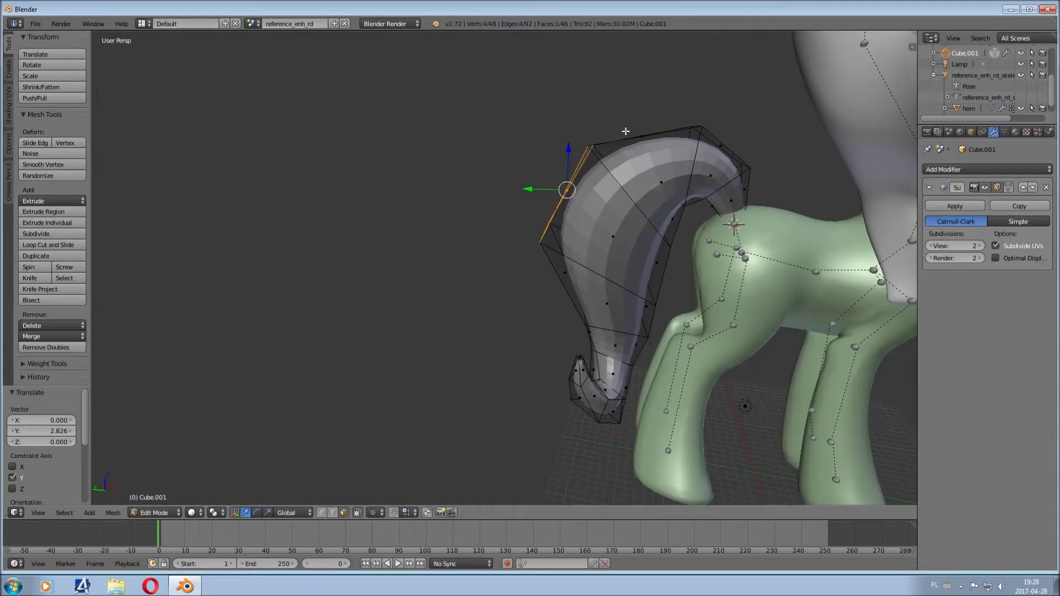
{"action": "key", "text": "g"}
{"action": "key", "text": "z"}
{"action": "left_click", "coordinate": [639, 110]}
{"action": "middle_click_drag", "start_coordinate": [718, 182], "coordinate": [780, 172]}
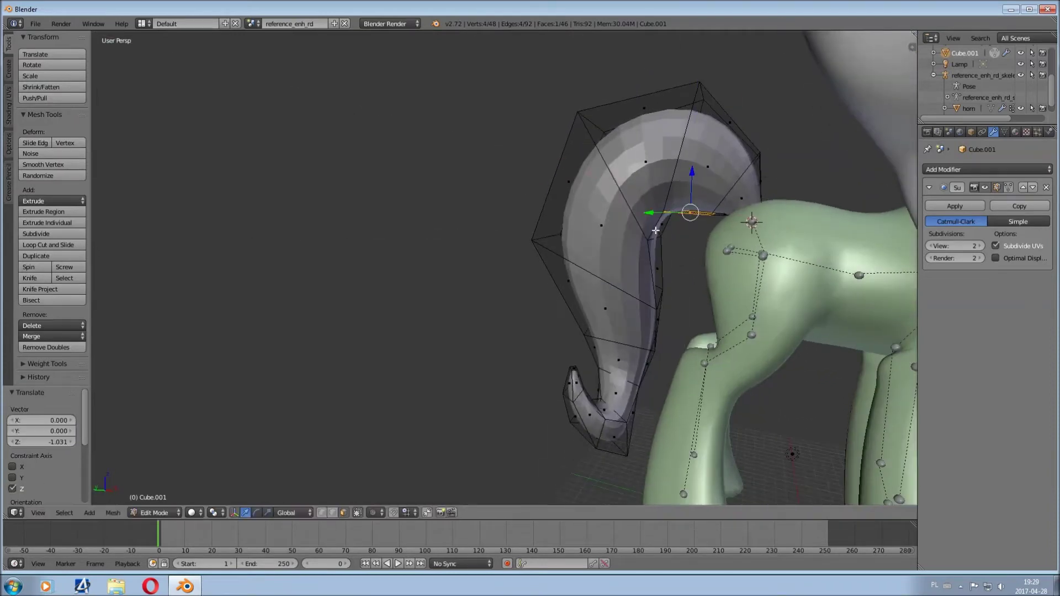
{"action": "middle_click_drag", "start_coordinate": [656, 230], "coordinate": [613, 227]}
{"action": "key", "text": "Tab"}
{"action": "left_click", "coordinate": [33, 199]}
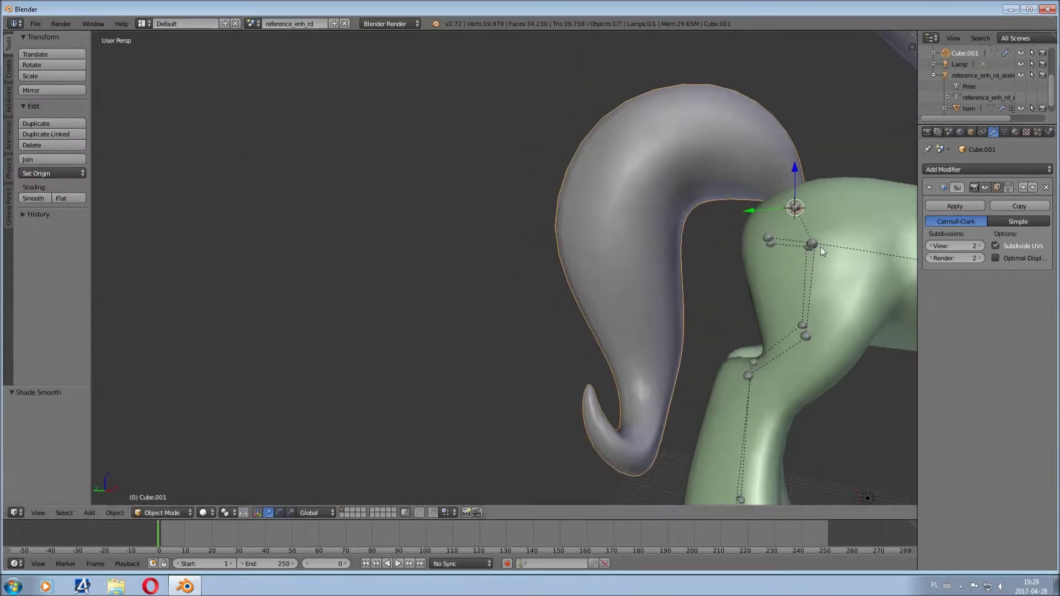
Select a face near the tail tip and move it along the Y axis.
{"action": "key", "text": "Tab"}
{"action": "right_click", "coordinate": [684, 386]}
{"action": "key", "text": "g"}
{"action": "key", "text": "y"}
{"action": "left_click", "coordinate": [667, 388]}
{"action": "left_click", "coordinate": [650, 405]}
{"action": "middle_click_drag", "start_coordinate": [651, 404], "coordinate": [591, 379]}
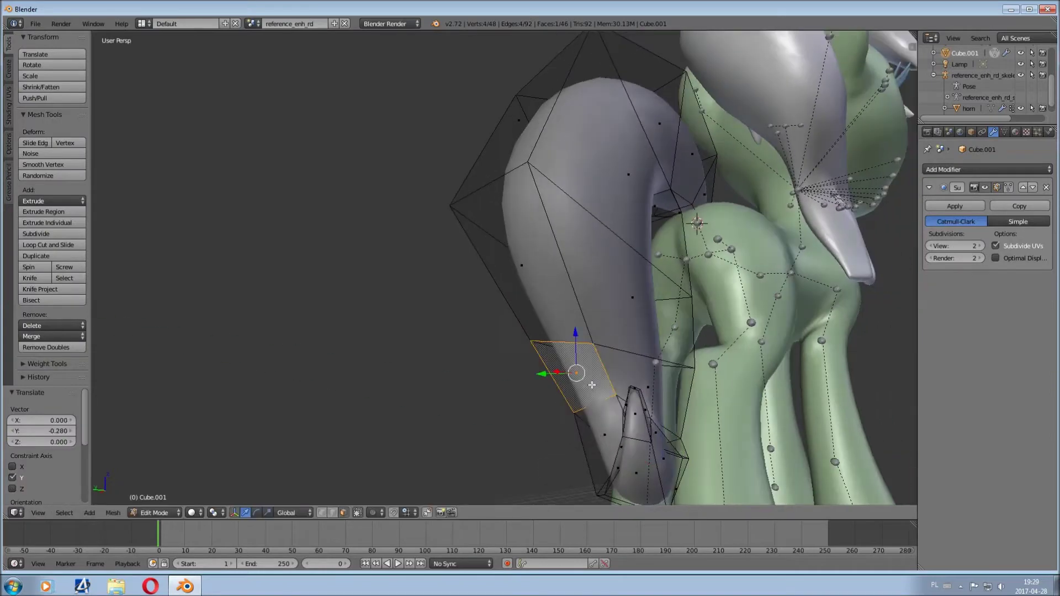
Add a centred edge loop across the tail and check it in wireframe.
{"action": "key", "text": "ctrl+r"}
{"action": "left_click", "coordinate": [655, 253]}
{"action": "right_click", "coordinate": [656, 252]}
{"action": "mouse_move", "coordinate": [551, 253]}
{"action": "middle_mouse_down"}
{"action": "mouse_move", "coordinate": [556, 406]}
{"action": "mouse_move", "coordinate": [457, 367]}
{"action": "middle_mouse_up"}
{"action": "key", "text": "z"}
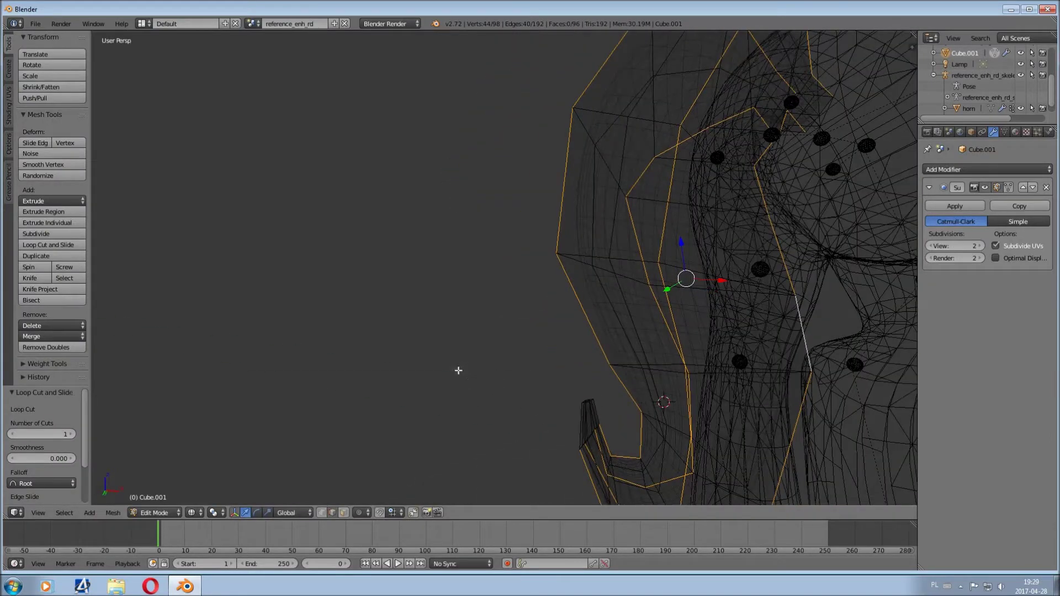
{"action": "key", "text": "z"}
Smooth the selected tail vertices and select the tail tip vertices.
{"action": "left_click", "coordinate": [44, 165]}
{"action": "left_click", "coordinate": [40, 86]}
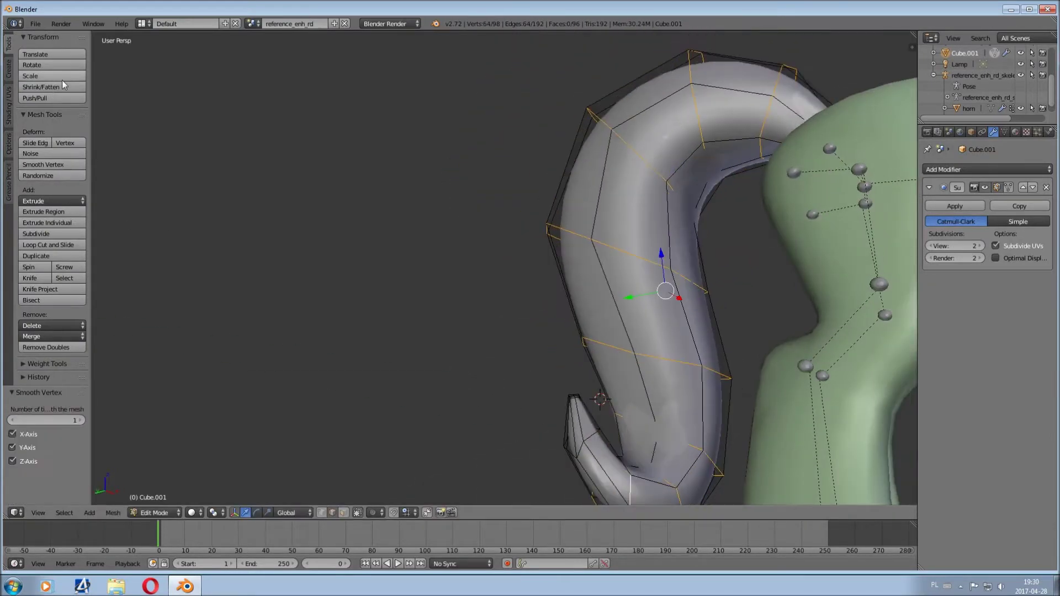
{"action": "middle_click_drag", "start_coordinate": [764, 150], "coordinate": [635, 232]}
{"action": "right_click", "coordinate": [602, 287]}
{"action": "left_click", "coordinate": [43, 164]}
{"action": "middle_click_drag", "start_coordinate": [552, 265], "coordinate": [487, 293]}
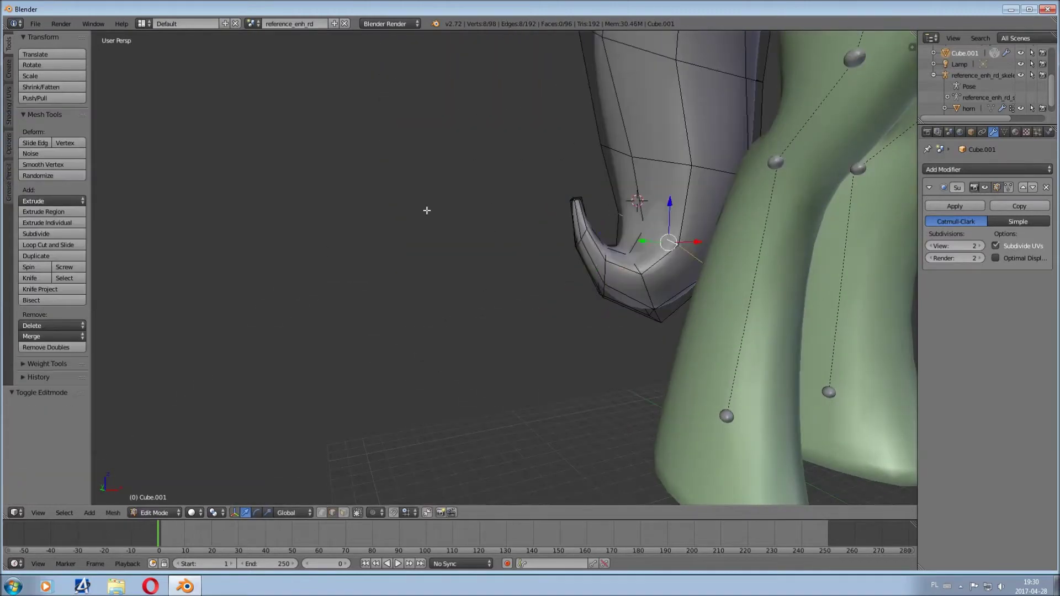
{"action": "key", "text": "Tab"}
{"action": "key", "text": "Tab"}
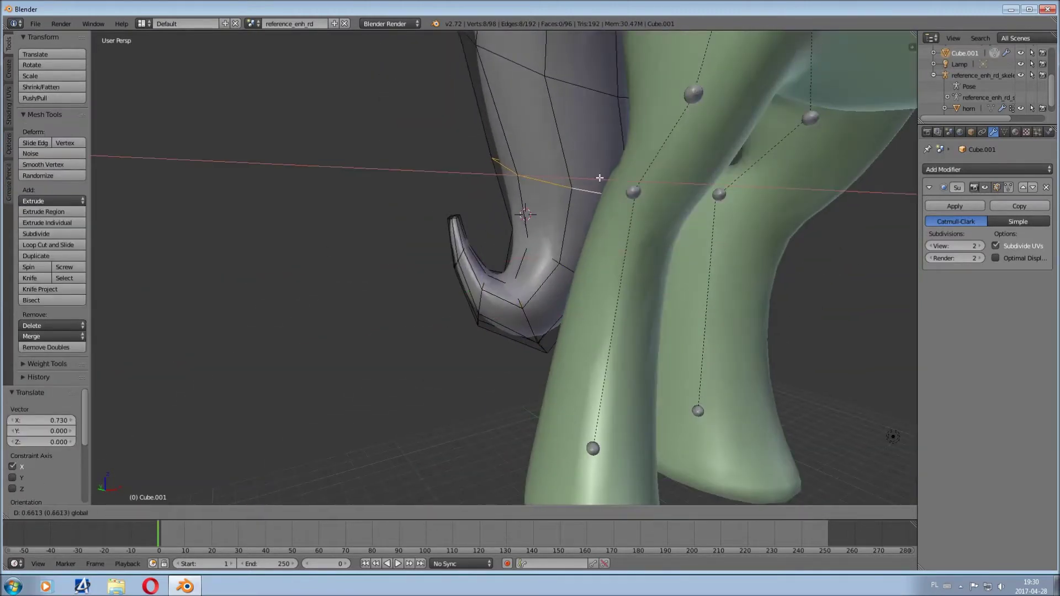
Move two tail tip vertices vertically along Z to start the curl.
{"action": "left_click", "coordinate": [599, 177]}
{"action": "middle_click_drag", "start_coordinate": [599, 178], "coordinate": [611, 286]}
{"action": "right_click", "coordinate": [611, 286]}
{"action": "middle_click_drag", "start_coordinate": [548, 220], "coordinate": [506, 304]}
{"action": "key", "text": "g"}
{"action": "key", "text": "z"}
{"action": "left_click", "coordinate": [524, 249]}
{"action": "key", "text": "Tab"}
{"action": "key", "text": "Tab"}
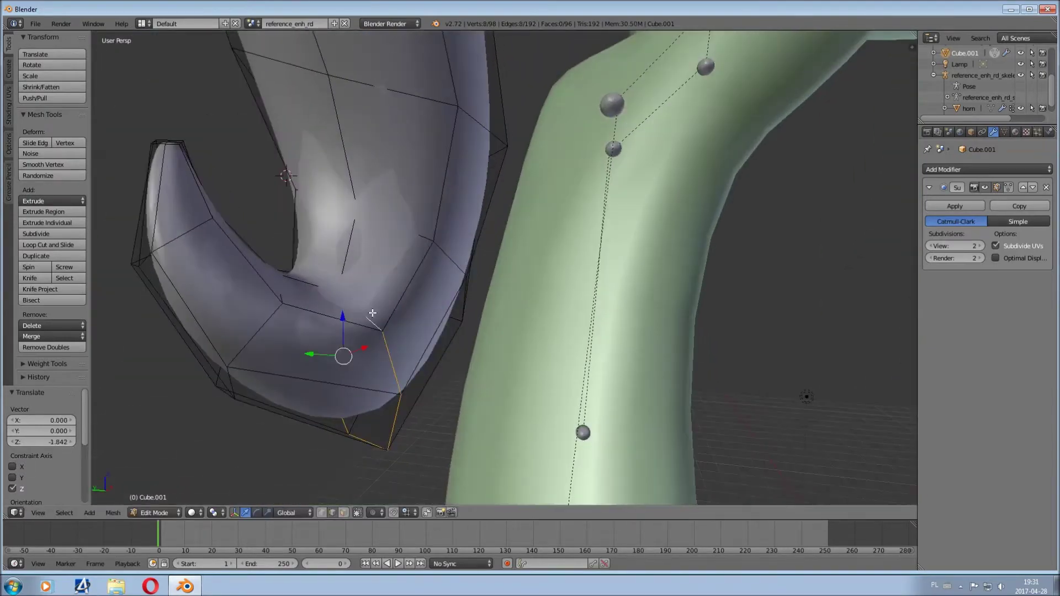
{"action": "mouse_move", "coordinate": [506, 304]}
{"action": "middle_mouse_down"}
{"action": "mouse_move", "coordinate": [370, 243]}
{"action": "mouse_move", "coordinate": [399, 334]}
{"action": "middle_mouse_up"}
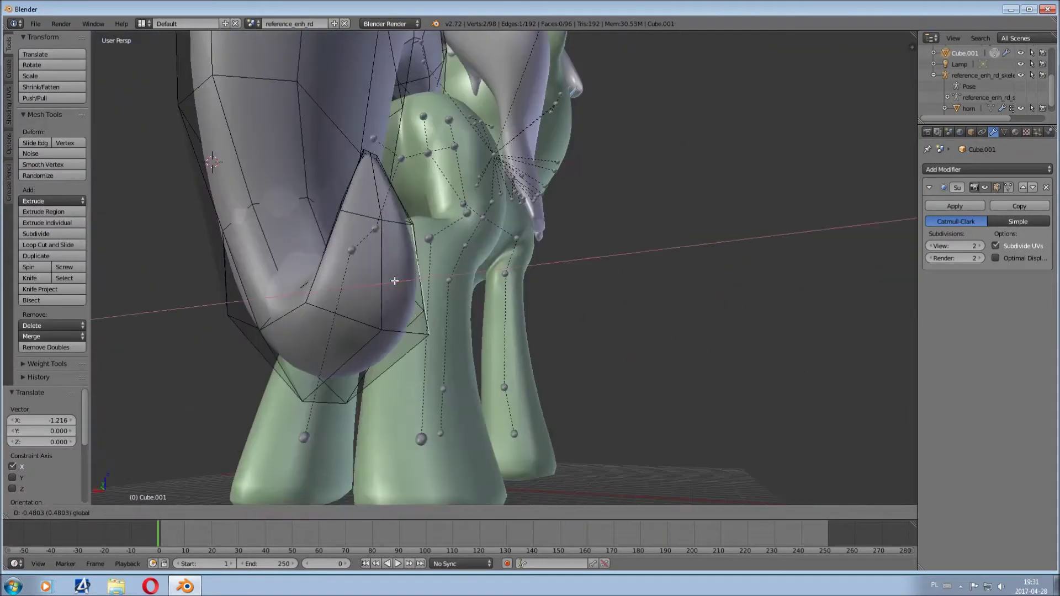
Scale down and rotate the tip vertex ring to form the curled tail tip.
{"action": "key", "text": "Tab"}
{"action": "key", "text": "Tab"}
{"action": "key", "text": "s"}
{"action": "left_click", "coordinate": [386, 309]}
{"action": "scroll", "coordinate": [386, 309], "scroll_direction": "up", "scroll_amount": 3}
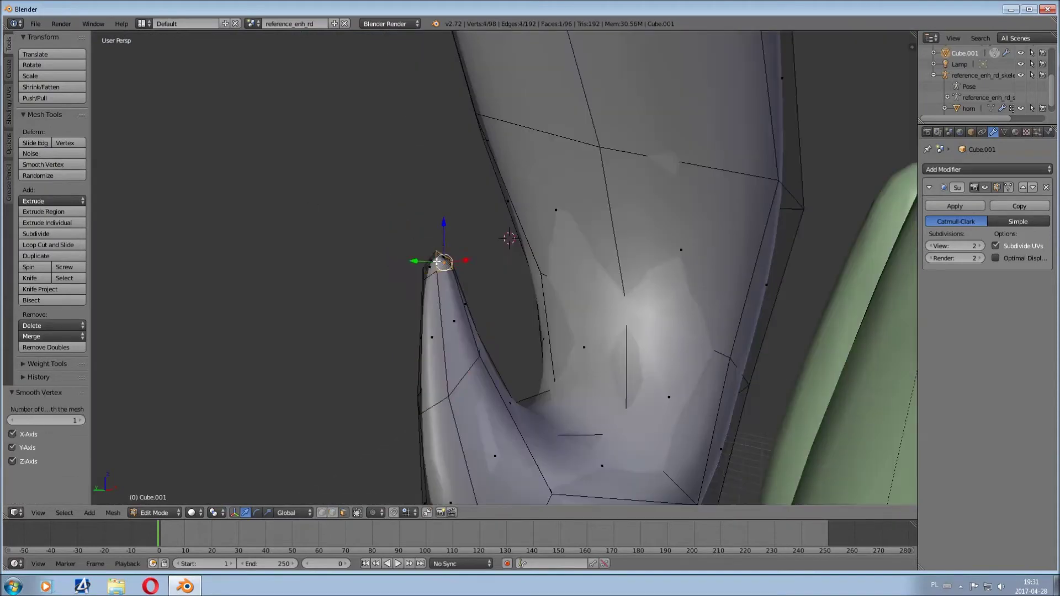
{"action": "middle_click_drag", "start_coordinate": [387, 309], "coordinate": [544, 281]}
{"action": "middle_click_drag", "start_coordinate": [636, 257], "coordinate": [390, 267]}
{"action": "key", "text": "ctrl+KP_Add"}
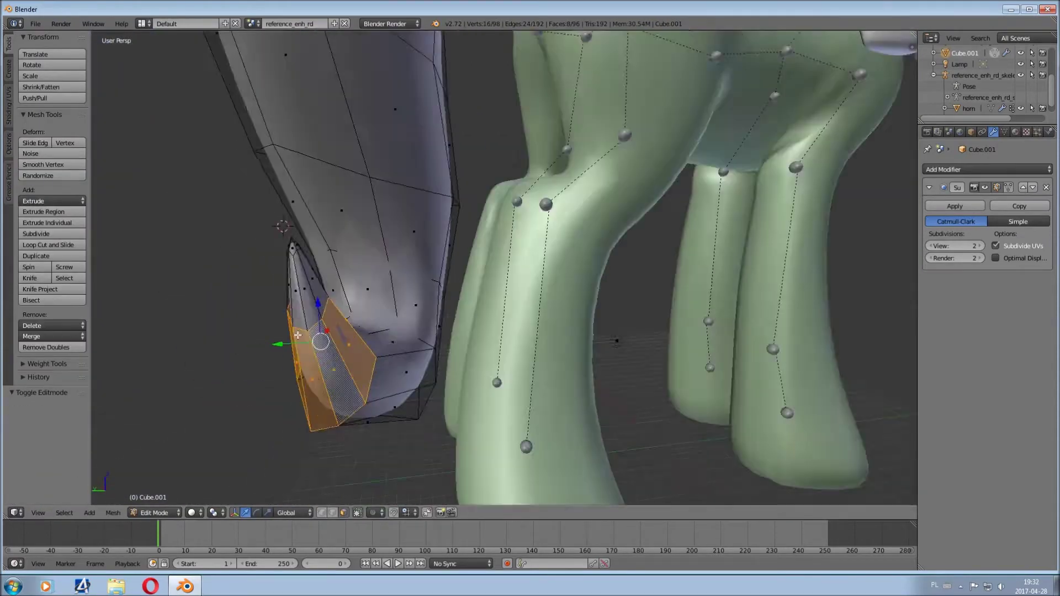
{"action": "key", "text": "r"}
{"action": "left_click", "coordinate": [309, 342]}
{"action": "middle_click_drag", "start_coordinate": [310, 342], "coordinate": [84, 235]}
{"action": "scroll", "coordinate": [329, 321], "scroll_direction": "down", "scroll_amount": 5}
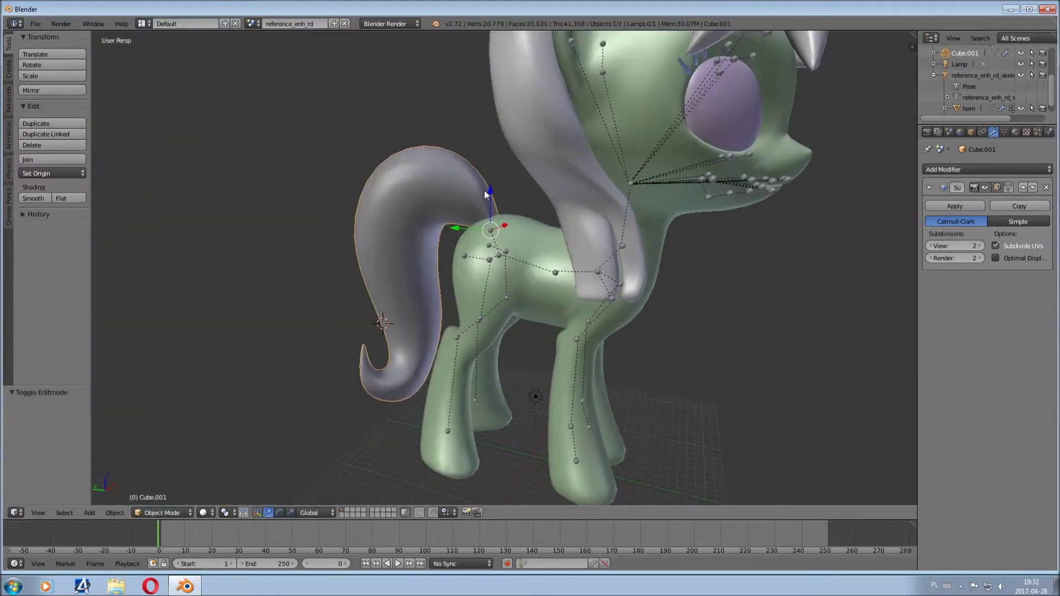
Fatten the upper tail section with Alt+S and leave Edit Mode.
{"action": "left_click", "coordinate": [1015, 132]}
{"action": "middle_click_drag", "start_coordinate": [497, 248], "coordinate": [610, 239]}
{"action": "left_click", "coordinate": [41, 86]}
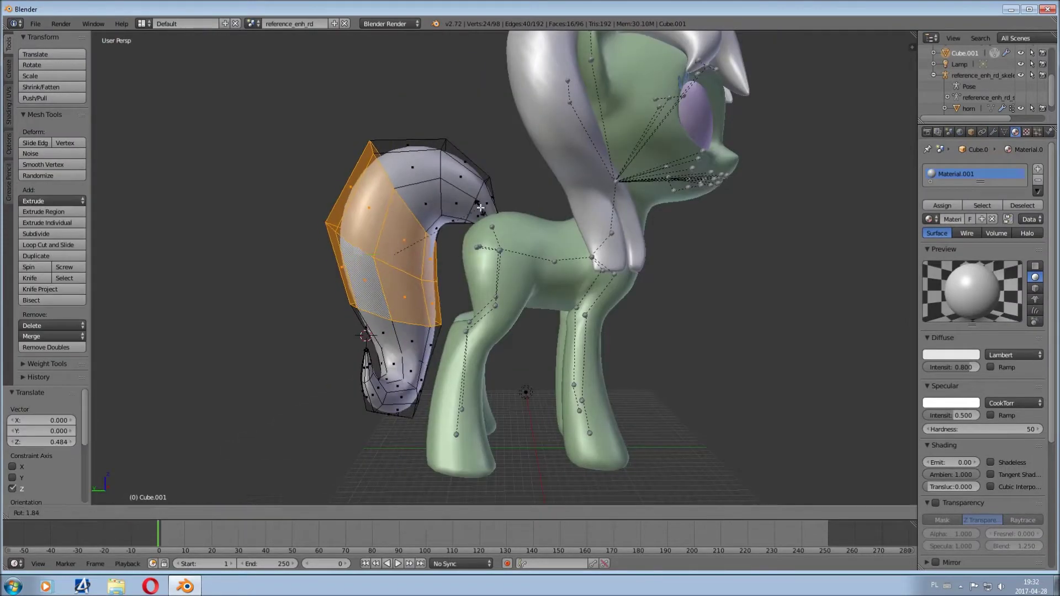
{"action": "mouse_move", "coordinate": [525, 172]}
{"action": "middle_mouse_down"}
{"action": "mouse_move", "coordinate": [833, 260]}
{"action": "mouse_move", "coordinate": [515, 260]}
{"action": "mouse_move", "coordinate": [447, 341]}
{"action": "mouse_move", "coordinate": [635, 331]}
{"action": "middle_mouse_up"}
{"action": "key", "text": "Tab"}
{"action": "scroll", "coordinate": [447, 340], "scroll_direction": "down", "scroll_amount": 5}
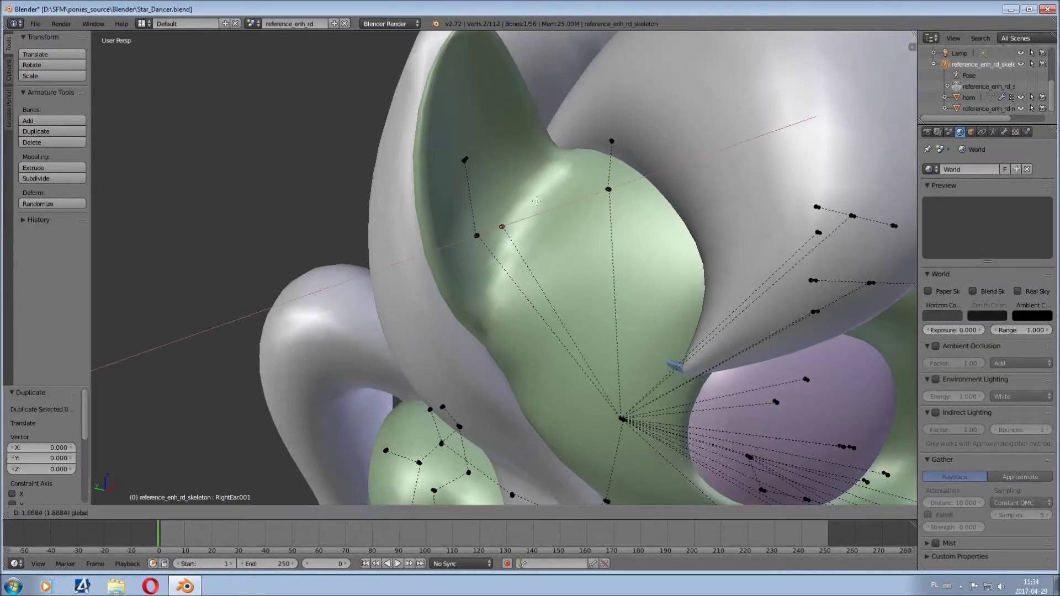
Place the duplicated bone and move it along the Y axis.
{"action": "left_click", "coordinate": [536, 200]}
{"action": "mouse_move", "coordinate": [536, 200]}
{"action": "middle_mouse_down"}
{"action": "mouse_move", "coordinate": [662, 248]}
{"action": "mouse_move", "coordinate": [772, 331]}
{"action": "mouse_move", "coordinate": [513, 177]}
{"action": "mouse_move", "coordinate": [574, 193]}
{"action": "mouse_move", "coordinate": [491, 172]}
{"action": "mouse_move", "coordinate": [441, 108]}
{"action": "mouse_move", "coordinate": [552, 221]}
{"action": "middle_mouse_up"}
{"action": "key", "text": "g"}
{"action": "key", "text": "y"}
{"action": "left_click", "coordinate": [780, 351]}
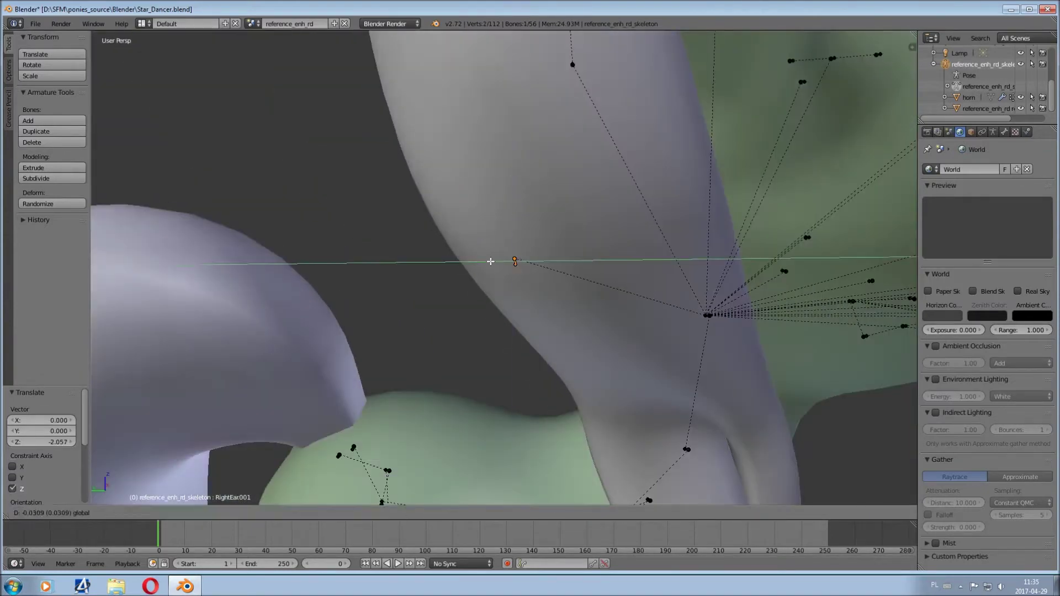
Duplicate the HairBack bone and reposition the copy.
{"action": "left_click", "coordinate": [1003, 132]}
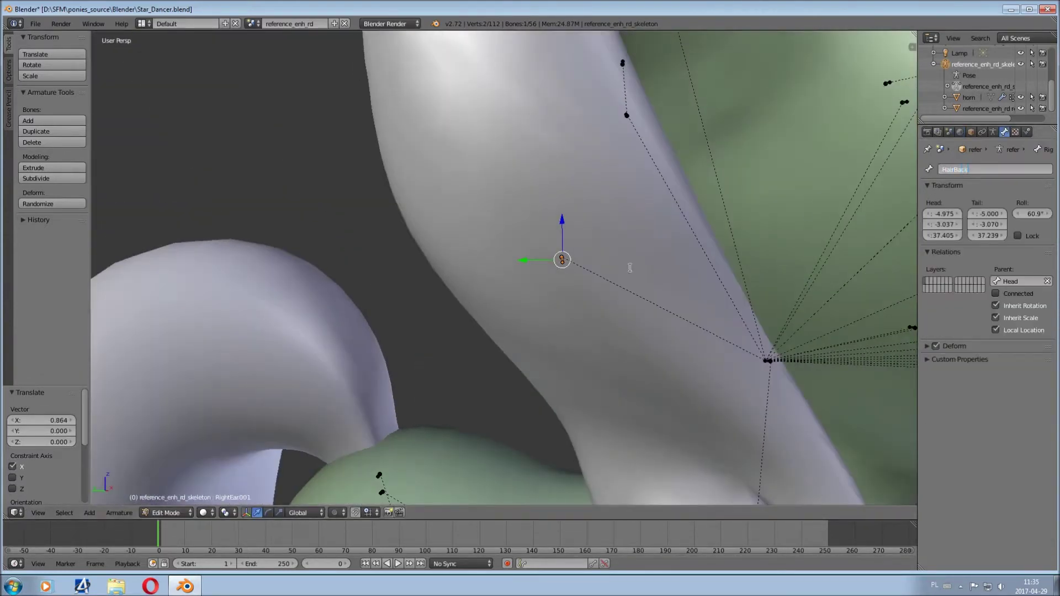
{"action": "scroll", "coordinate": [629, 268], "scroll_direction": "down", "scroll_amount": 5}
{"action": "key", "text": "shift+d"}
{"action": "right_click", "coordinate": [554, 233]}
{"action": "key", "text": "z"}
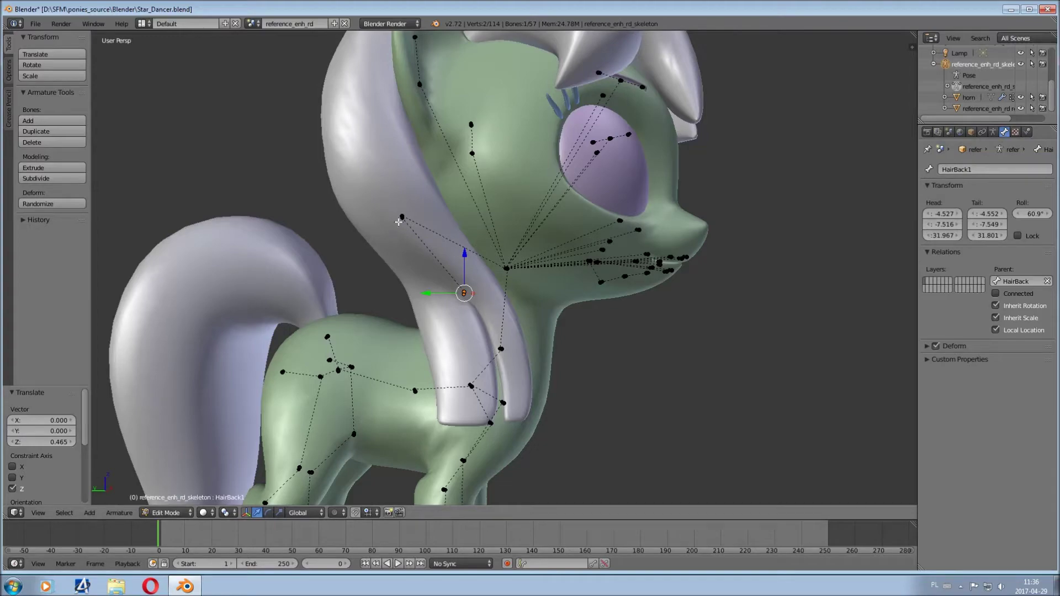
{"action": "key", "text": "x"}
{"action": "left_click", "coordinate": [446, 98]}
Shift the duplicated bone sideways along the X axis.
{"action": "scroll", "coordinate": [446, 98], "scroll_direction": "down", "scroll_amount": 5}
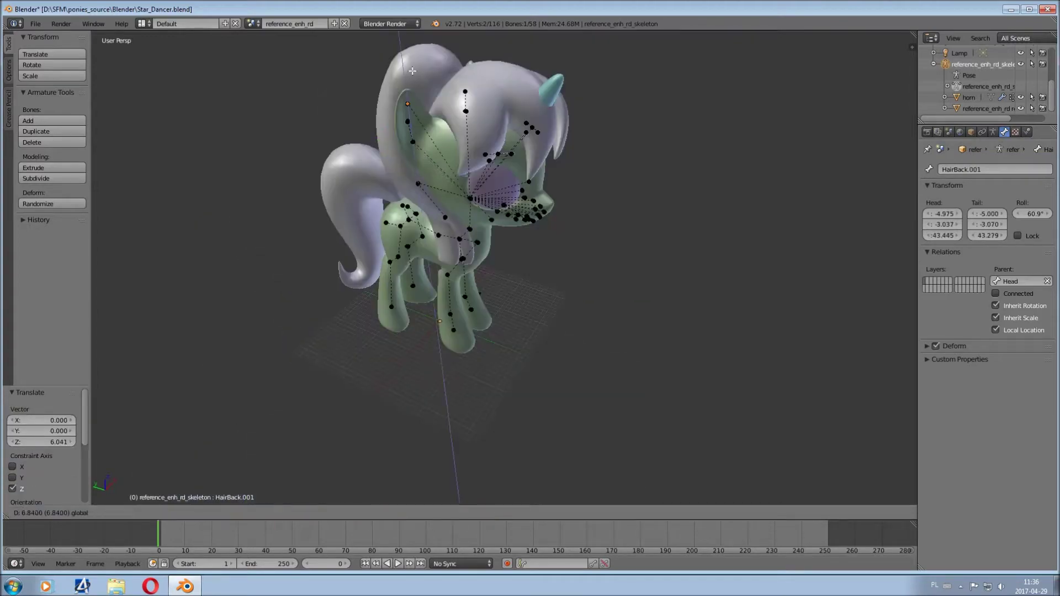
{"action": "middle_click_drag", "start_coordinate": [446, 98], "coordinate": [646, 118]}
{"action": "scroll", "coordinate": [577, 134], "scroll_direction": "up", "scroll_amount": 5}
{"action": "key", "text": "g"}
{"action": "key", "text": "x"}
{"action": "left_click", "coordinate": [577, 135]}
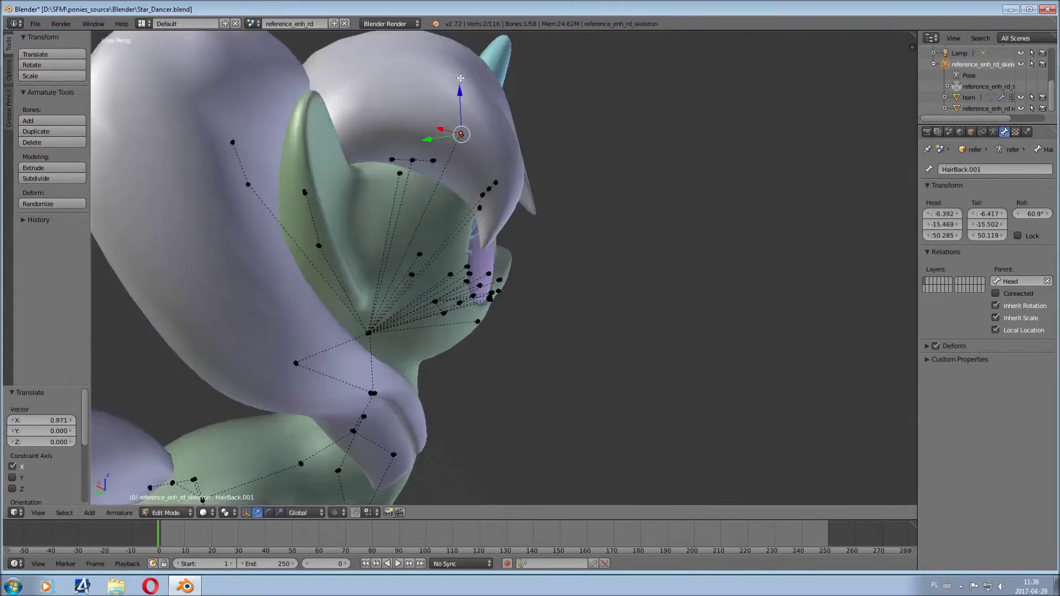
{"action": "middle_click_drag", "start_coordinate": [577, 135], "coordinate": [663, 143]}
{"action": "left_click", "coordinate": [985, 171]}
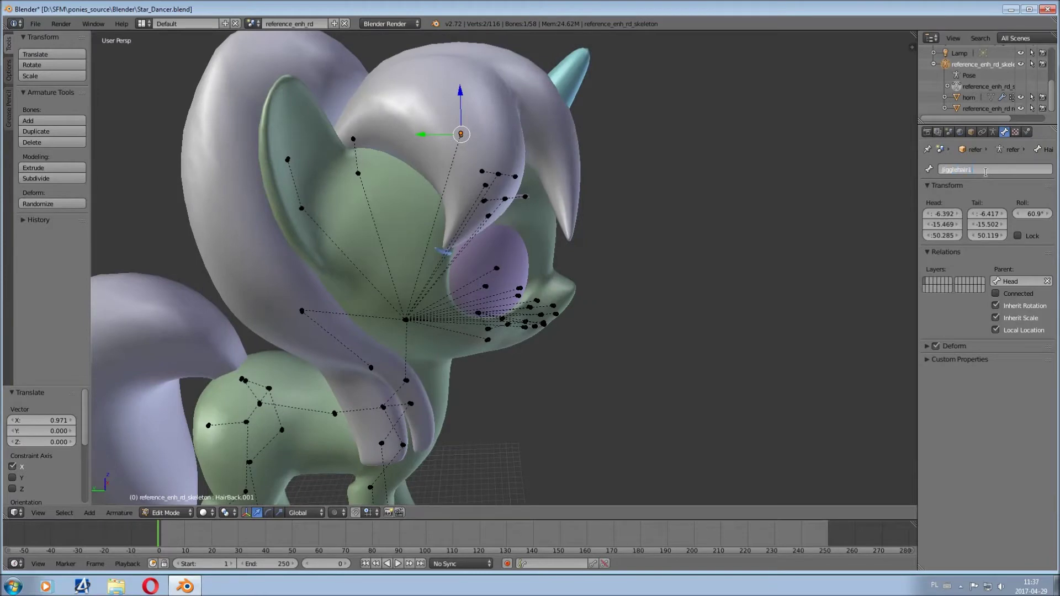
Move the bone vertically along Z into position on the head.
{"action": "middle_click_drag", "start_coordinate": [450, 144], "coordinate": [552, 127]}
{"action": "key", "text": "g"}
{"action": "key", "text": "z"}
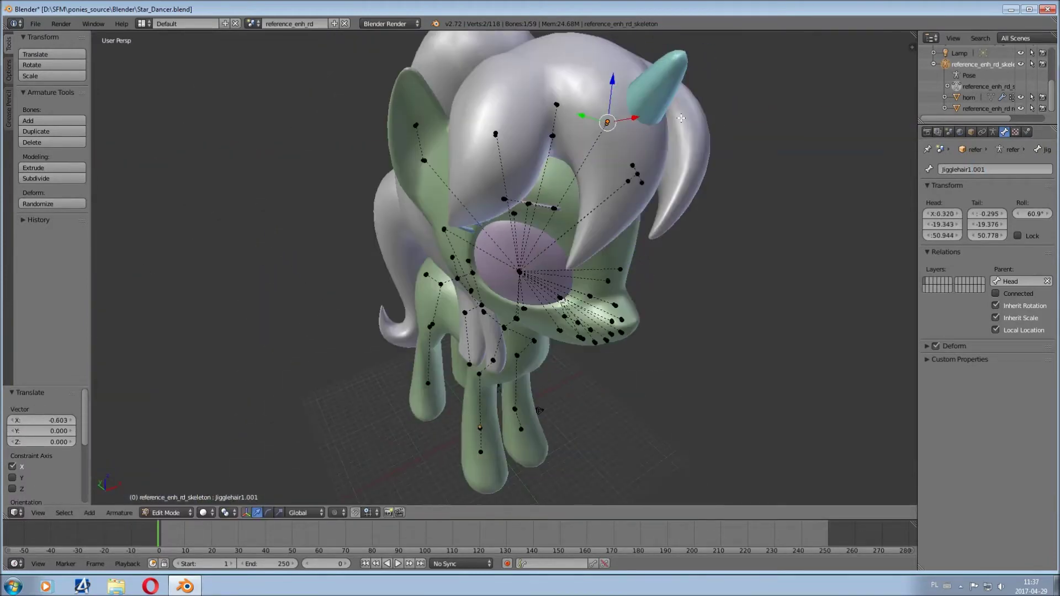
{"action": "left_click", "coordinate": [607, 113]}
{"action": "left_click", "coordinate": [995, 168]}
{"action": "middle_click_drag", "start_coordinate": [648, 184], "coordinate": [387, 190]}
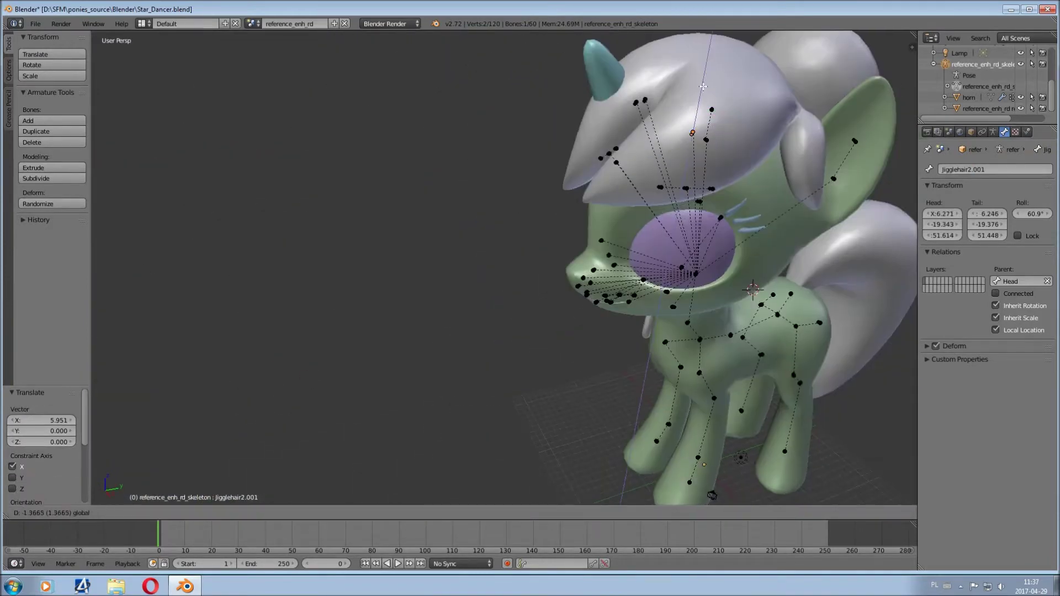
Duplicate the jiggle hair bone along Y and parent it to Tail1.
{"action": "key", "text": "shift+d"}
{"action": "key", "text": "y"}
{"action": "left_click", "coordinate": [690, 143]}
{"action": "double_click", "coordinate": [998, 166]}
{"action": "middle_click_drag", "start_coordinate": [688, 242], "coordinate": [683, 276]}
{"action": "right_click", "coordinate": [683, 276]}
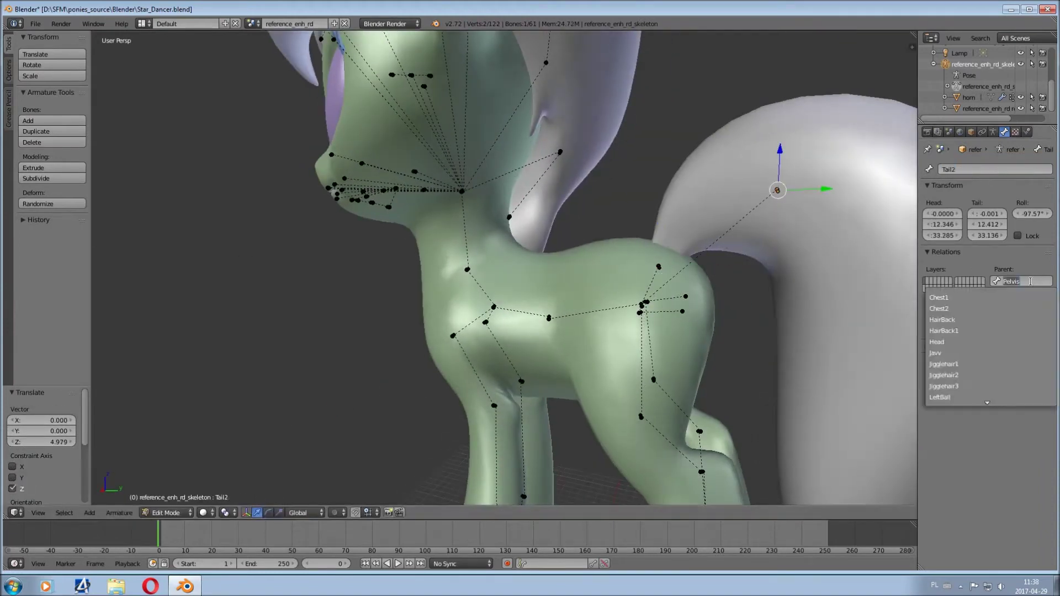
{"action": "type", "text": "Tail1"}
{"action": "key", "text": "Return"}
Move a tail bone down vertically and name it Tail3.
{"action": "middle_click_drag", "start_coordinate": [877, 288], "coordinate": [734, 233], "text": "shift"}
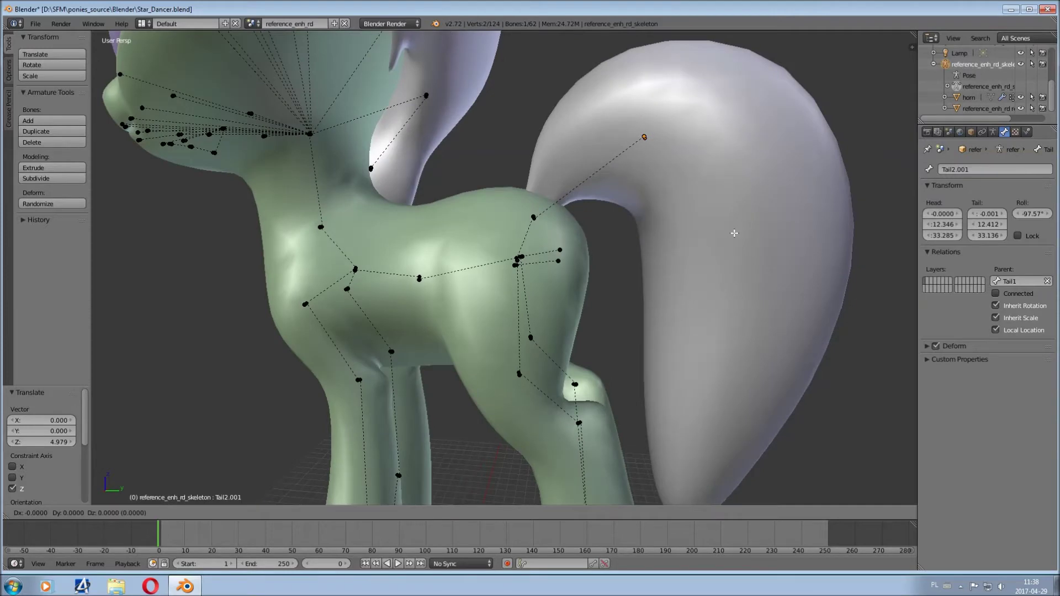
{"action": "key", "text": "z"}
{"action": "key", "text": "Return"}
{"action": "left_click", "coordinate": [1021, 281]}
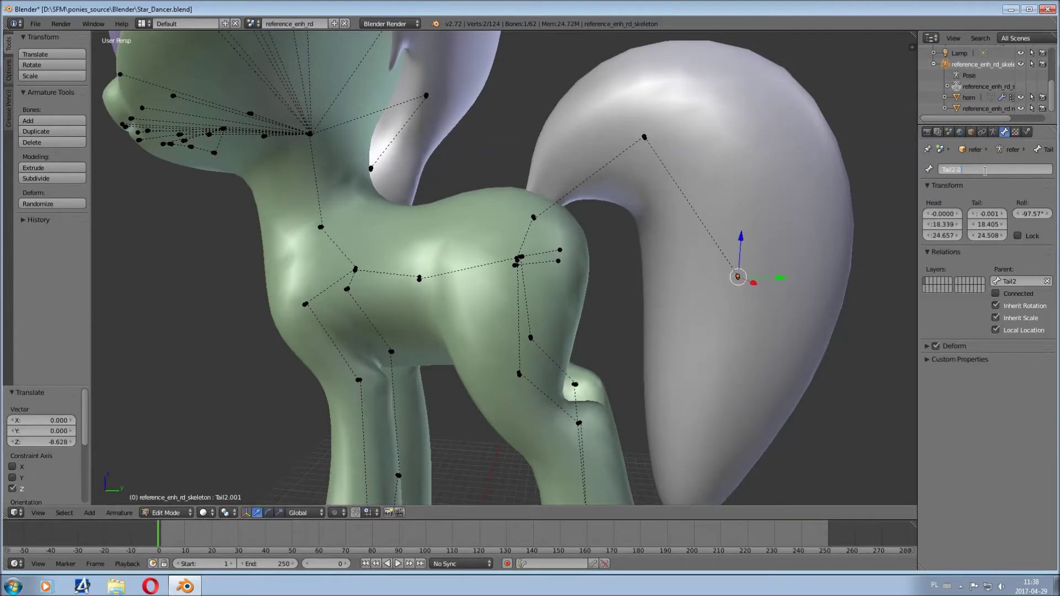
{"action": "type", "text": "Tail3"}
{"action": "key", "text": "Return"}
{"action": "scroll", "coordinate": [727, 350], "scroll_direction": "down", "scroll_amount": 4}
{"action": "scroll", "coordinate": [511, 268], "scroll_direction": "up", "scroll_amount": 3}
{"action": "key", "text": "Return"}
Parent the new tail-tip bone to jiggletail1, move it along Y and name it jiggletail2.
{"action": "left_click", "coordinate": [1024, 282]}
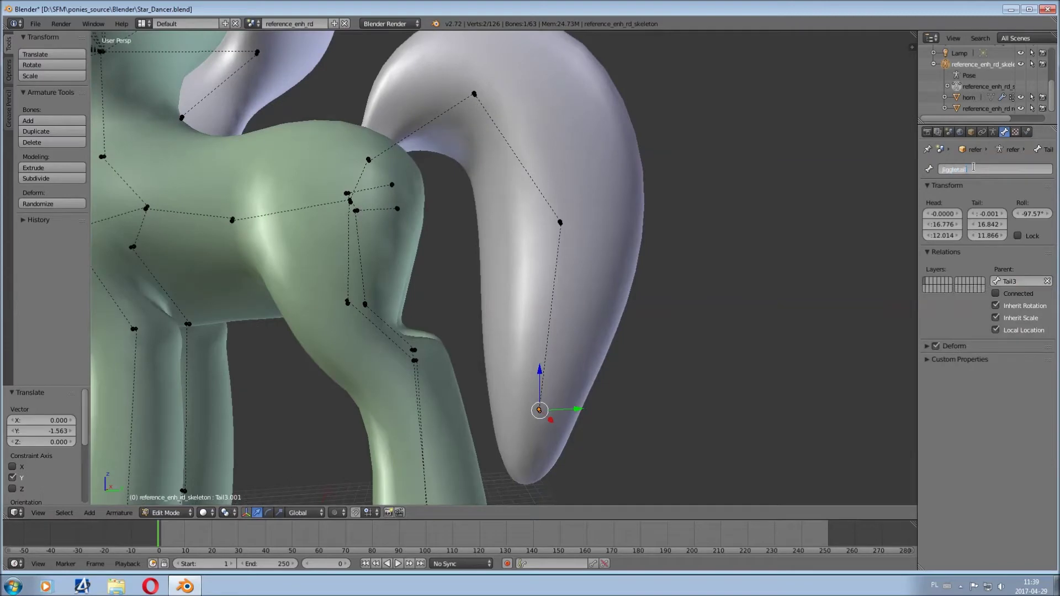
{"action": "key", "text": "Return"}
{"action": "middle_click_drag", "start_coordinate": [588, 287], "coordinate": [624, 317]}
{"action": "middle_click_drag", "start_coordinate": [638, 260], "coordinate": [657, 277]}
{"action": "key", "text": "g"}
{"action": "key", "text": "y"}
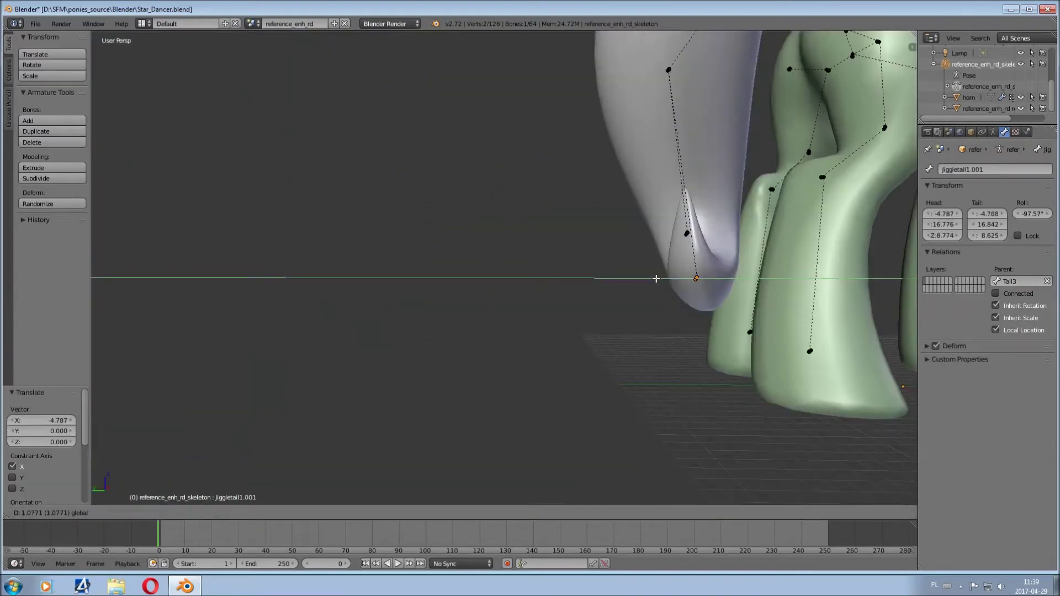
{"action": "key", "text": "Return"}
{"action": "double_click", "coordinate": [999, 171]}
Leave armature Edit Mode and select the mane mesh for editing.
{"action": "middle_click_drag", "start_coordinate": [939, 331], "coordinate": [717, 221]}
{"action": "scroll", "coordinate": [608, 248], "scroll_direction": "down", "scroll_amount": 5}
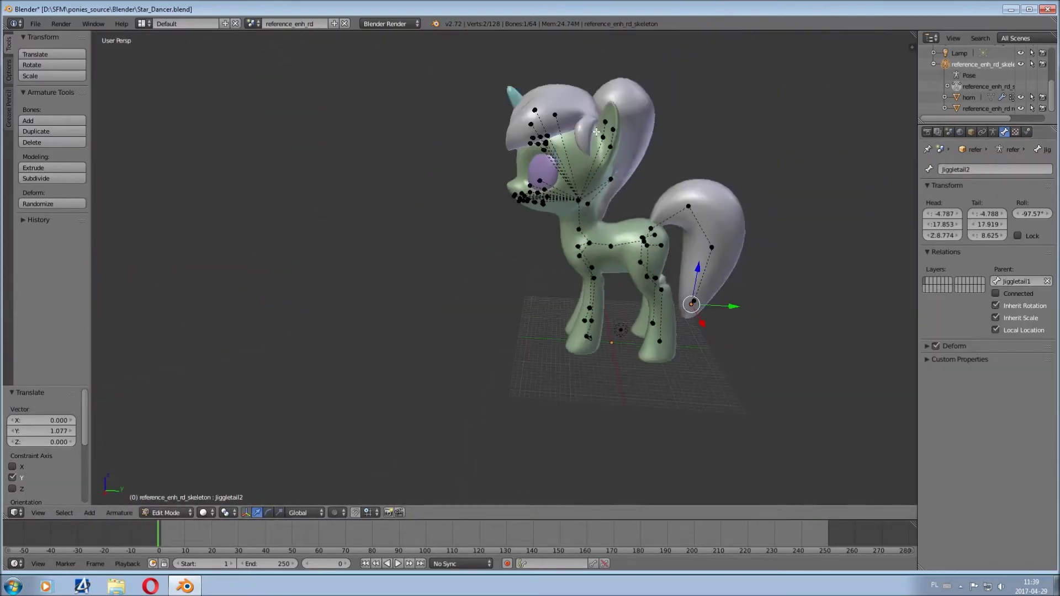
{"action": "key", "text": "Tab"}
{"action": "right_click", "coordinate": [544, 119]}
{"action": "key", "text": "Tab"}
{"action": "scroll", "coordinate": [552, 138], "scroll_direction": "up", "scroll_amount": 5}
{"action": "mouse_move", "coordinate": [671, 105]}
{"action": "middle_mouse_down"}
{"action": "mouse_move", "coordinate": [615, 141]}
{"action": "mouse_move", "coordinate": [611, 157]}
{"action": "mouse_move", "coordinate": [642, 200]}
{"action": "middle_mouse_up"}
{"action": "key", "text": "Tab"}
{"action": "key", "text": "Tab"}
Enter Edit Mode on the mesh and select a vertex near the tail.
{"action": "key", "text": "Tab"}
{"action": "key", "text": "Tab"}
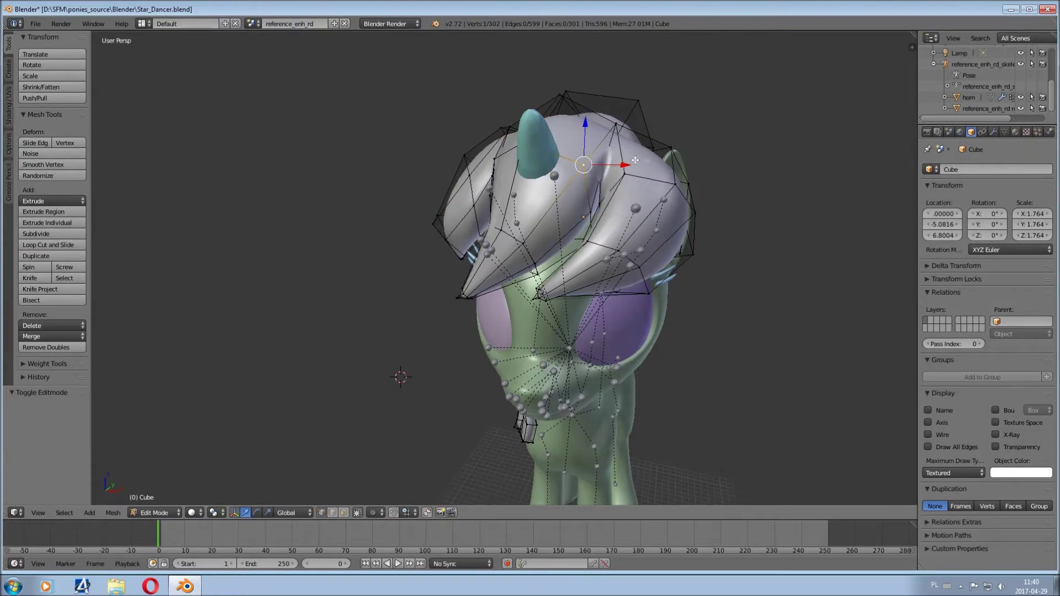
Separate the tail into its own object, Cube.001, and parent it to the armature.
{"action": "key", "text": "Tab"}
{"action": "key", "text": "Tab"}
{"action": "right_click", "coordinate": [569, 215]}
{"action": "mouse_move", "coordinate": [661, 133]}
{"action": "middle_mouse_down"}
{"action": "mouse_move", "coordinate": [537, 237]}
{"action": "mouse_move", "coordinate": [392, 161]}
{"action": "mouse_move", "coordinate": [538, 197]}
{"action": "middle_mouse_up"}
{"action": "scroll", "coordinate": [537, 237], "scroll_direction": "down", "scroll_amount": 3}
{"action": "key", "text": "Tab"}
{"action": "scroll", "coordinate": [538, 197], "scroll_direction": "down", "scroll_amount": 3}
{"action": "key", "text": "ctrl+p"}
{"action": "mouse_move", "coordinate": [694, 104]}
{"action": "middle_mouse_down"}
{"action": "mouse_move", "coordinate": [674, 336]}
{"action": "mouse_move", "coordinate": [763, 351]}
{"action": "middle_mouse_up"}
{"action": "key", "text": "Tab"}
{"action": "scroll", "coordinate": [763, 352], "scroll_direction": "up", "scroll_amount": 3}
{"action": "scroll", "coordinate": [762, 351], "scroll_direction": "up", "scroll_amount": 2}
{"action": "key", "text": "z"}
{"action": "key", "text": "z"}
Assign the tail sections to the Tail3 and Tail2 vertex groups.
{"action": "left_click", "coordinate": [1005, 132]}
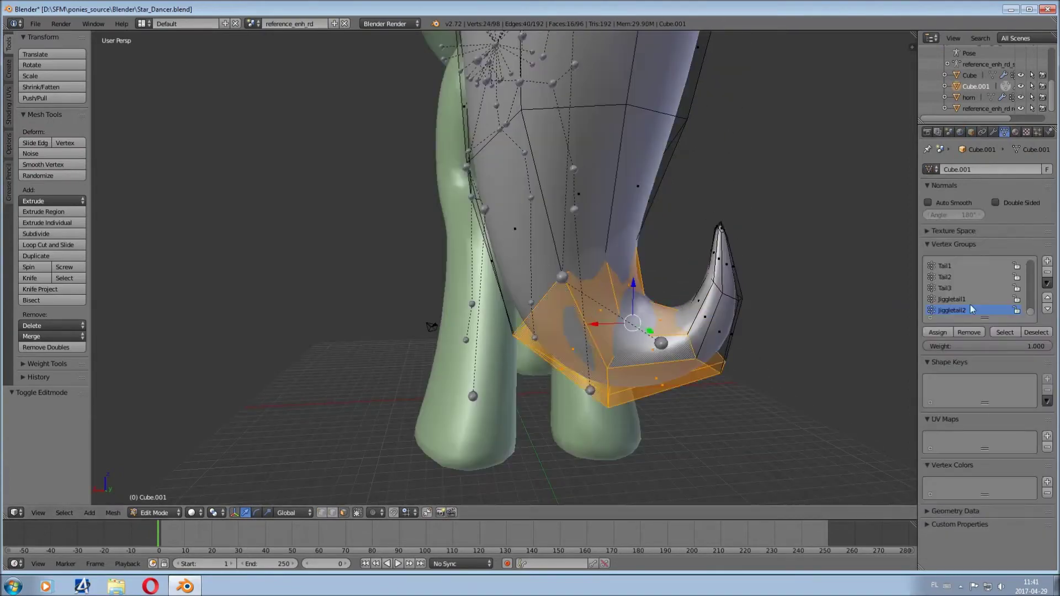
{"action": "left_click", "coordinate": [945, 288]}
{"action": "middle_click_drag", "start_coordinate": [635, 249], "coordinate": [643, 110]}
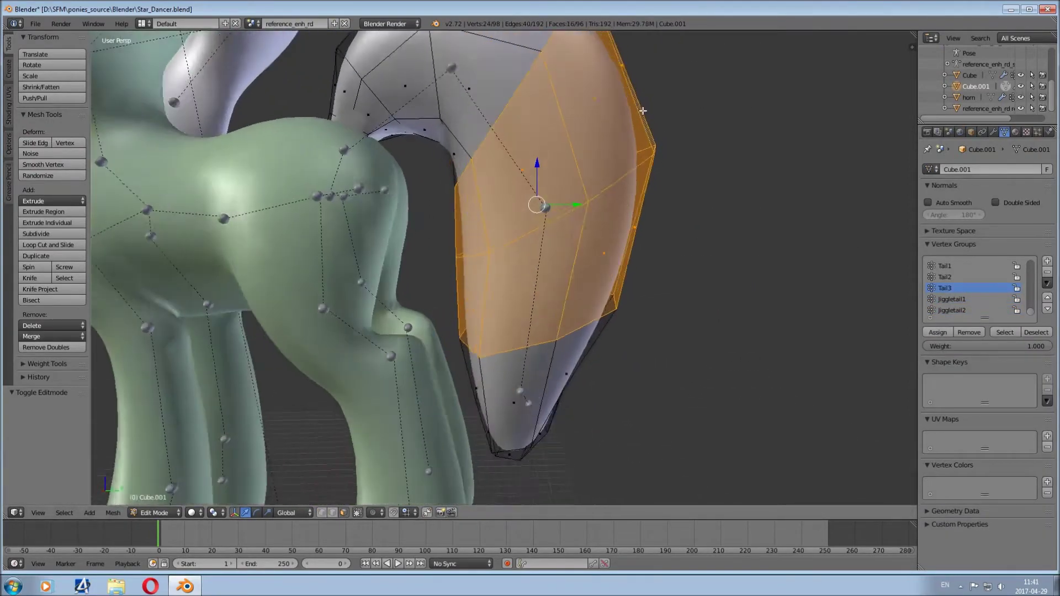
{"action": "scroll", "coordinate": [643, 111], "scroll_direction": "down", "scroll_amount": 3}
{"action": "left_click", "coordinate": [1036, 332]}
{"action": "left_click", "coordinate": [946, 277]}
{"action": "left_click", "coordinate": [1004, 332]}
{"action": "key", "text": "z"}
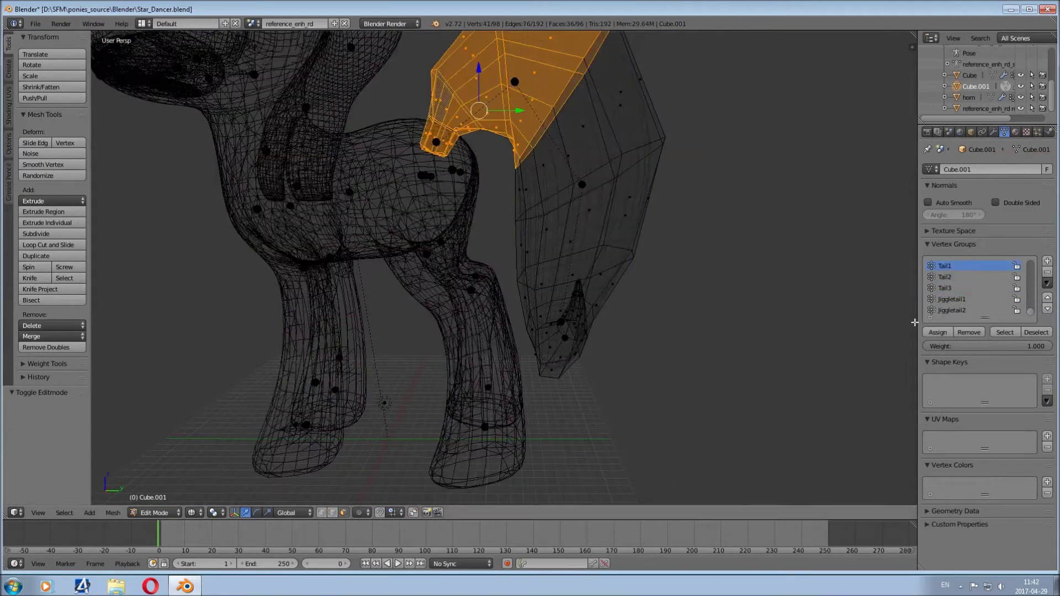
{"action": "key", "text": "z"}
Check the tail weights in Weight Paint by test-rotating a tail bone.
{"action": "left_click", "coordinate": [154, 512]}
{"action": "left_click", "coordinate": [155, 450]}
{"action": "right_click", "coordinate": [611, 172], "text": "shift"}
{"action": "key", "text": "ctrl+Tab"}
{"action": "key", "text": "r"}
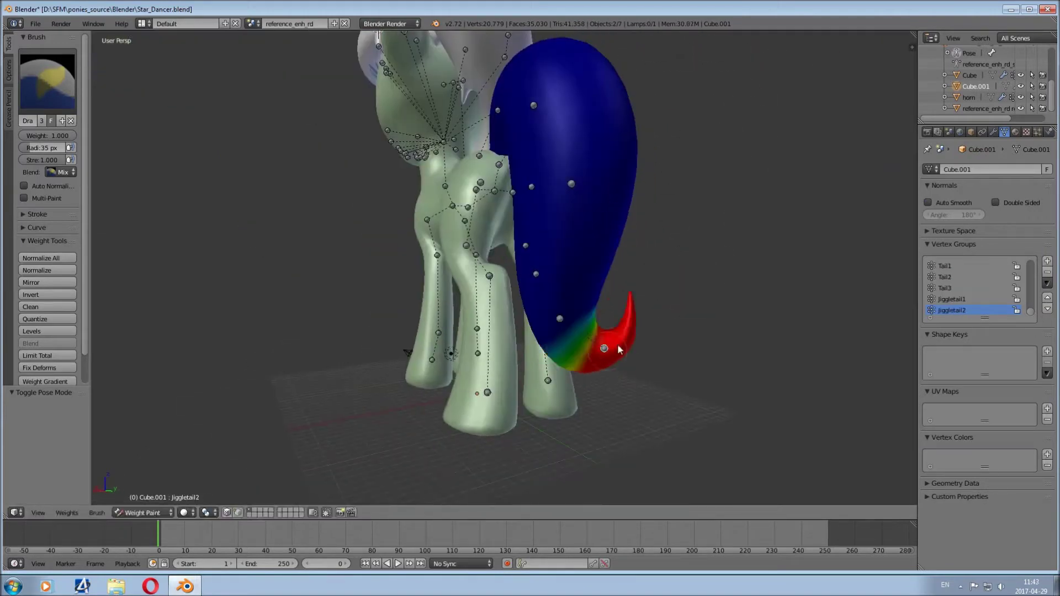
Set the gradient to Subtract and grade the jiggletail1 weights along the tail.
{"action": "scroll", "coordinate": [983, 300], "scroll_direction": "down", "scroll_amount": 2}
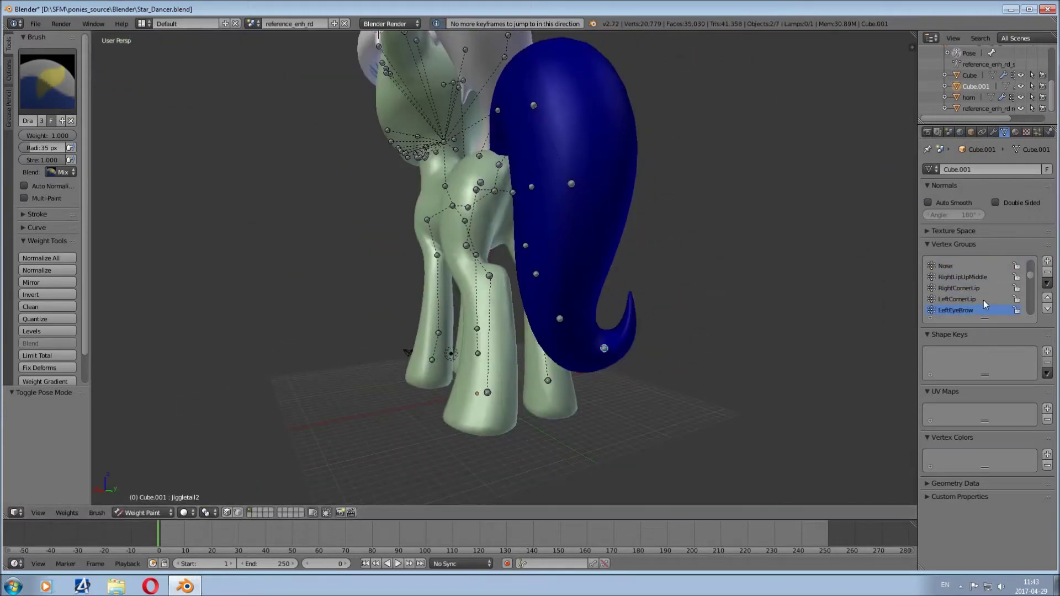
{"action": "scroll", "coordinate": [983, 300], "scroll_direction": "down", "scroll_amount": 2}
{"action": "scroll", "coordinate": [983, 299], "scroll_direction": "down", "scroll_amount": 2}
{"action": "scroll", "coordinate": [983, 300], "scroll_direction": "down", "scroll_amount": 1}
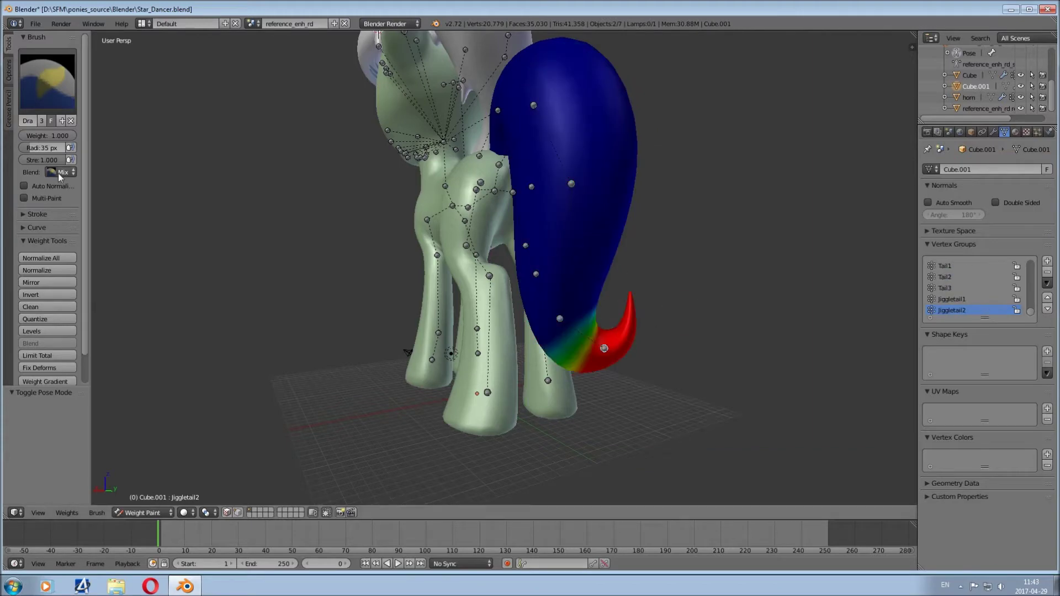
{"action": "middle_click_drag", "start_coordinate": [451, 354], "coordinate": [574, 341]}
{"action": "left_click", "coordinate": [574, 340], "text": "ctrl"}
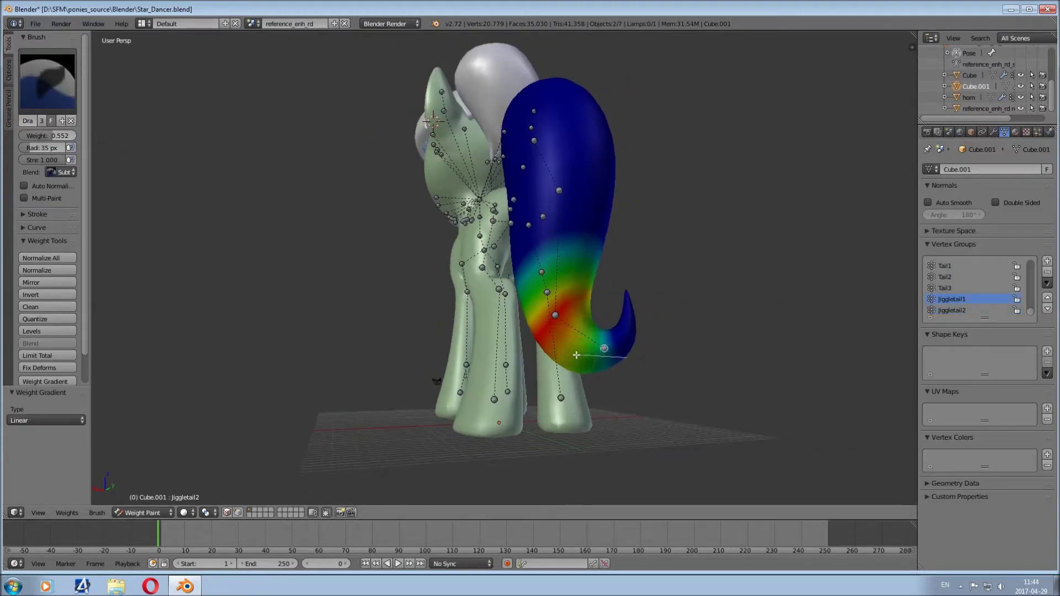
{"action": "middle_click_drag", "start_coordinate": [584, 357], "coordinate": [599, 215]}
Grade the Tail3 weights down the tail, then regrade the next tail bone's weights.
{"action": "middle_click_drag", "start_coordinate": [583, 256], "coordinate": [521, 234]}
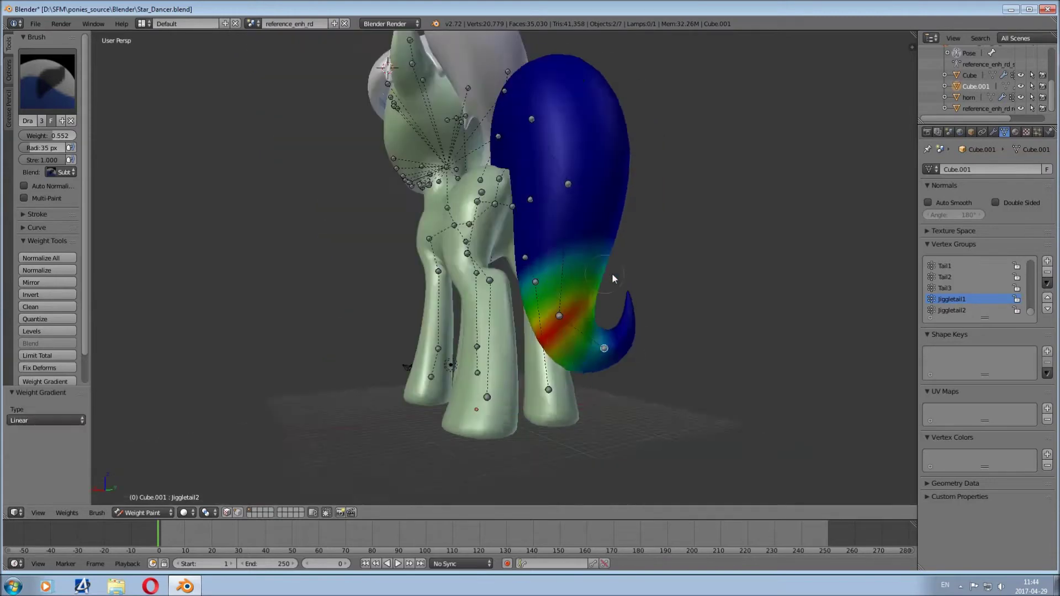
{"action": "middle_click_drag", "start_coordinate": [521, 292], "coordinate": [590, 266]}
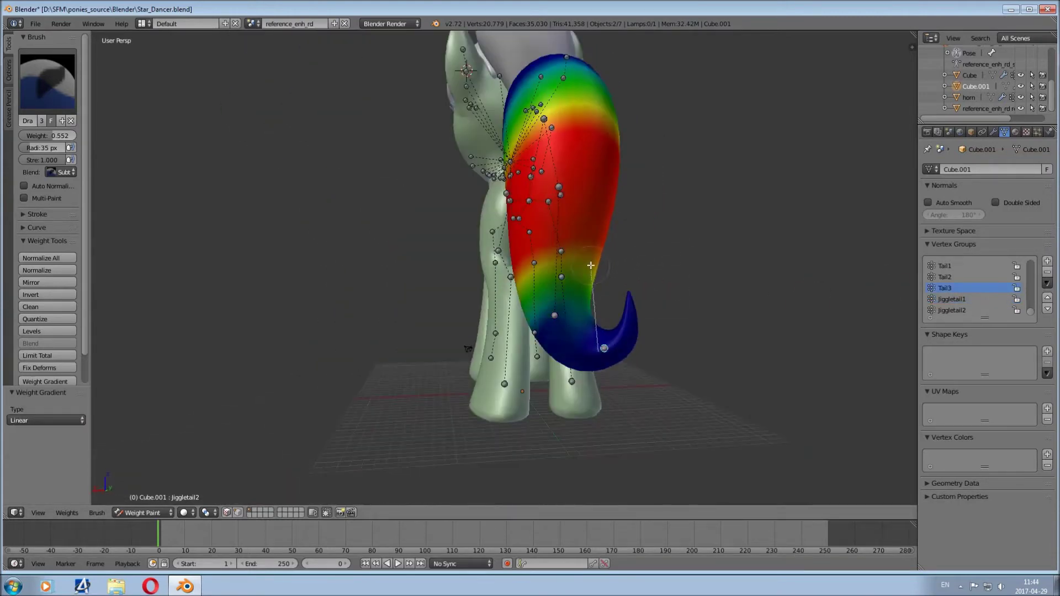
{"action": "mouse_move", "coordinate": [518, 262]}
{"action": "middle_mouse_down"}
{"action": "mouse_move", "coordinate": [643, 268]}
{"action": "mouse_move", "coordinate": [636, 237]}
{"action": "middle_mouse_up"}
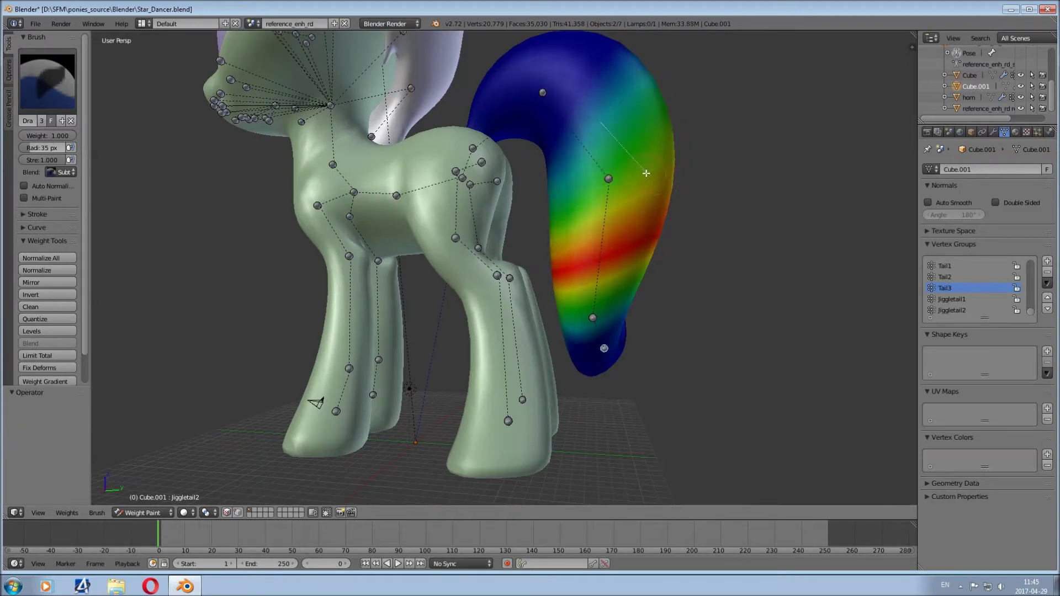
{"action": "left_click_drag", "start_coordinate": [647, 183], "coordinate": [635, 313]}
{"action": "right_click", "coordinate": [600, 248]}
{"action": "left_click_drag", "start_coordinate": [635, 245], "coordinate": [661, 123]}
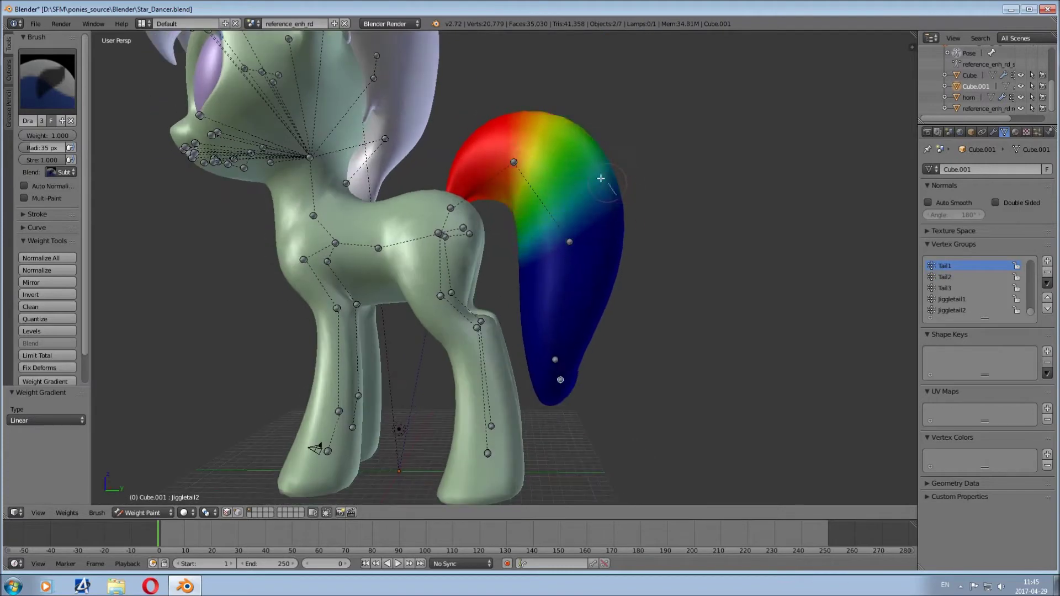
Rotate the middle and lower tail bones to test the weights, then exit weight painting.
{"action": "right_click", "coordinate": [544, 204]}
{"action": "key", "text": "r"}
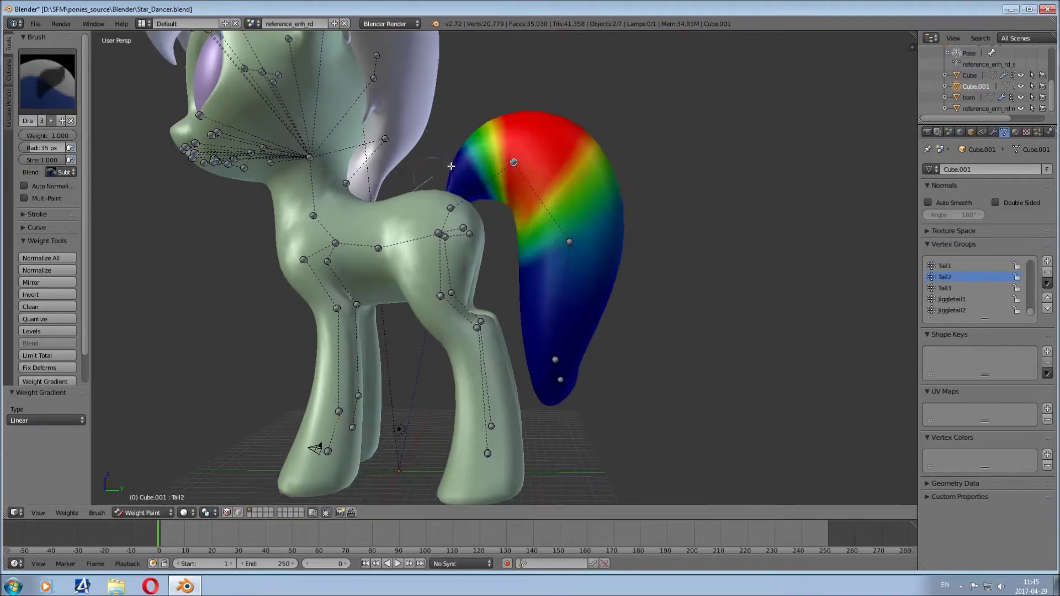
{"action": "right_click", "coordinate": [566, 265]}
{"action": "key", "text": "r"}
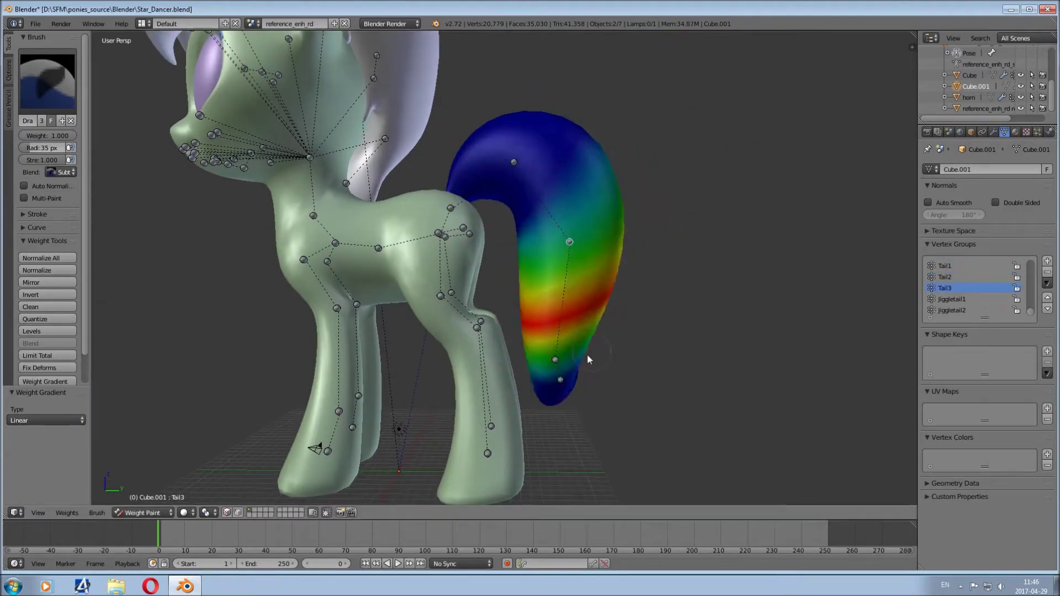
{"action": "key", "text": "Escape"}
{"action": "key", "text": "ctrl+Tab"}
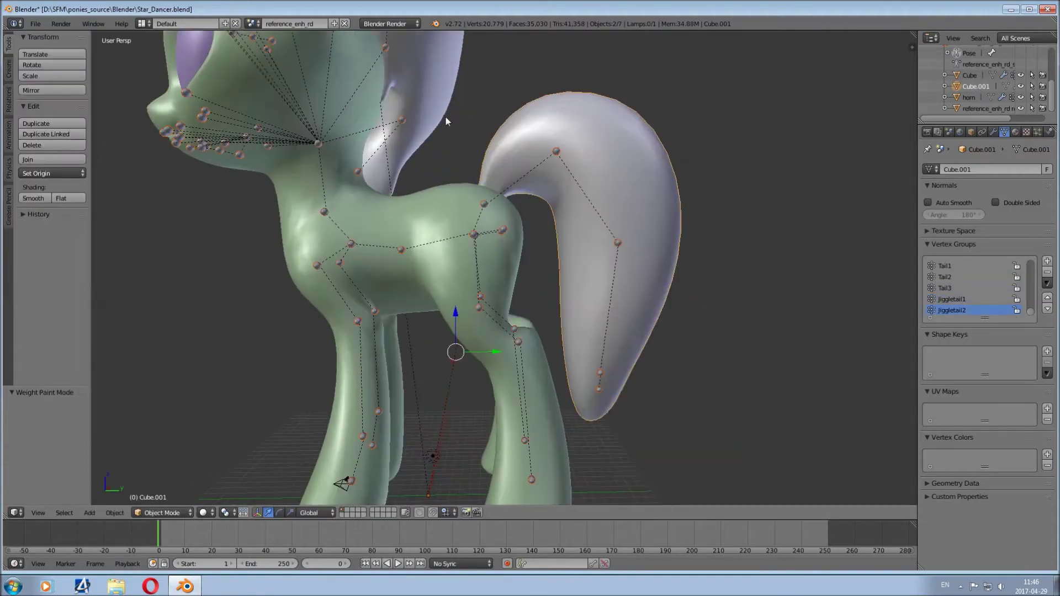
In Edit Mode, select the mane strands at the neck for the HairBack vertex group.
{"action": "middle_click_drag", "start_coordinate": [445, 115], "coordinate": [277, 134]}
{"action": "key", "text": "Tab"}
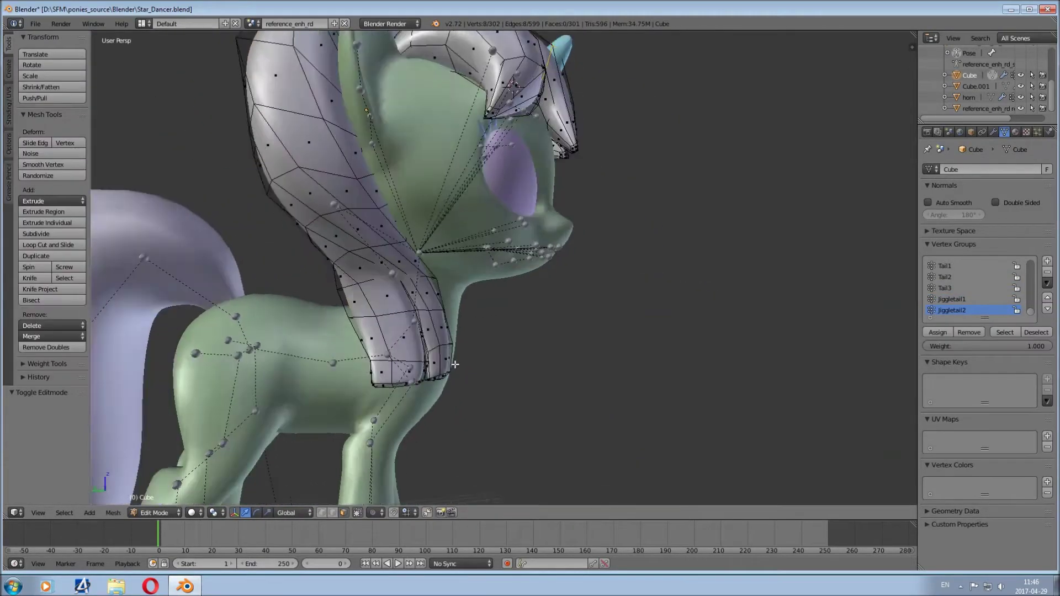
{"action": "key", "text": "z"}
{"action": "left_click_drag", "start_coordinate": [298, 298], "coordinate": [598, 431], "text": "ctrl"}
{"action": "key", "text": "z"}
{"action": "key", "text": "ctrl+KP_Add"}
{"action": "middle_click_drag", "start_coordinate": [417, 270], "coordinate": [496, 265]}
{"action": "scroll", "coordinate": [978, 289], "scroll_direction": "up", "scroll_amount": 2}
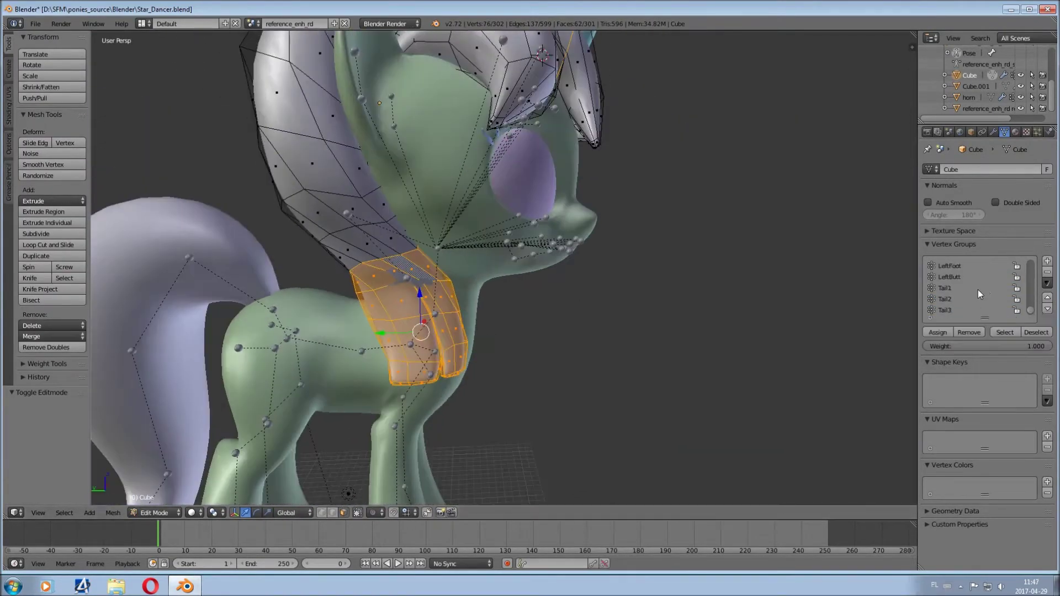
{"action": "left_click", "coordinate": [951, 287]}
Select the back hair pieces for the Jigglehair1 and Jigglehair2 vertex groups.
{"action": "mouse_move", "coordinate": [386, 248]}
{"action": "middle_mouse_down"}
{"action": "mouse_move", "coordinate": [432, 178]}
{"action": "mouse_move", "coordinate": [362, 166]}
{"action": "mouse_move", "coordinate": [497, 252]}
{"action": "mouse_move", "coordinate": [512, 374]}
{"action": "mouse_move", "coordinate": [700, 407]}
{"action": "mouse_move", "coordinate": [589, 478]}
{"action": "middle_mouse_up"}
{"action": "key", "text": "ctrl+KP_Add"}
{"action": "key", "text": "z"}
{"action": "key", "text": "z"}
{"action": "scroll", "coordinate": [497, 253], "scroll_direction": "up", "scroll_amount": 3}
{"action": "key", "text": "z"}
Add the remaining mane strands, select connected pieces, then select the whole mane.
{"action": "key", "text": "z"}
{"action": "left_click", "coordinate": [952, 310]}
{"action": "left_click", "coordinate": [952, 310]}
{"action": "key", "text": "z"}
{"action": "key", "text": "z"}
{"action": "mouse_move", "coordinate": [637, 355]}
{"action": "middle_mouse_down"}
{"action": "mouse_move", "coordinate": [780, 291]}
{"action": "mouse_move", "coordinate": [481, 355]}
{"action": "mouse_move", "coordinate": [541, 260]}
{"action": "mouse_move", "coordinate": [591, 234]}
{"action": "mouse_move", "coordinate": [685, 393]}
{"action": "middle_mouse_up"}
{"action": "key", "text": "z"}
{"action": "key", "text": "z"}
{"action": "key", "text": "z"}
{"action": "key", "text": "z"}
{"action": "key", "text": "ctrl+l"}
{"action": "key", "text": "a"}
{"action": "key", "text": "a"}
{"action": "key", "text": "z"}
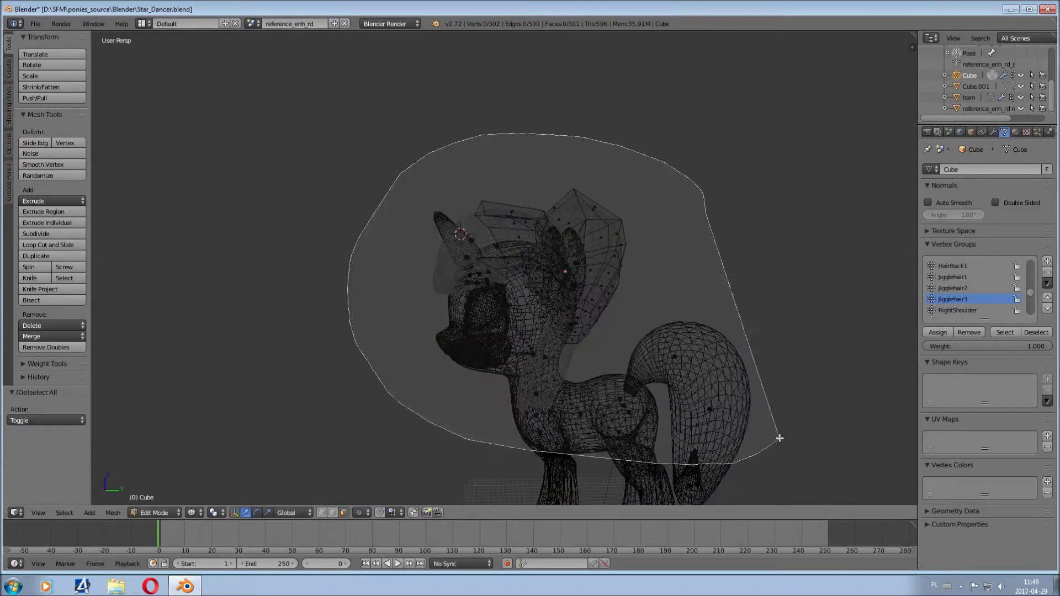
{"action": "scroll", "coordinate": [996, 301], "scroll_direction": "up", "scroll_amount": 3}
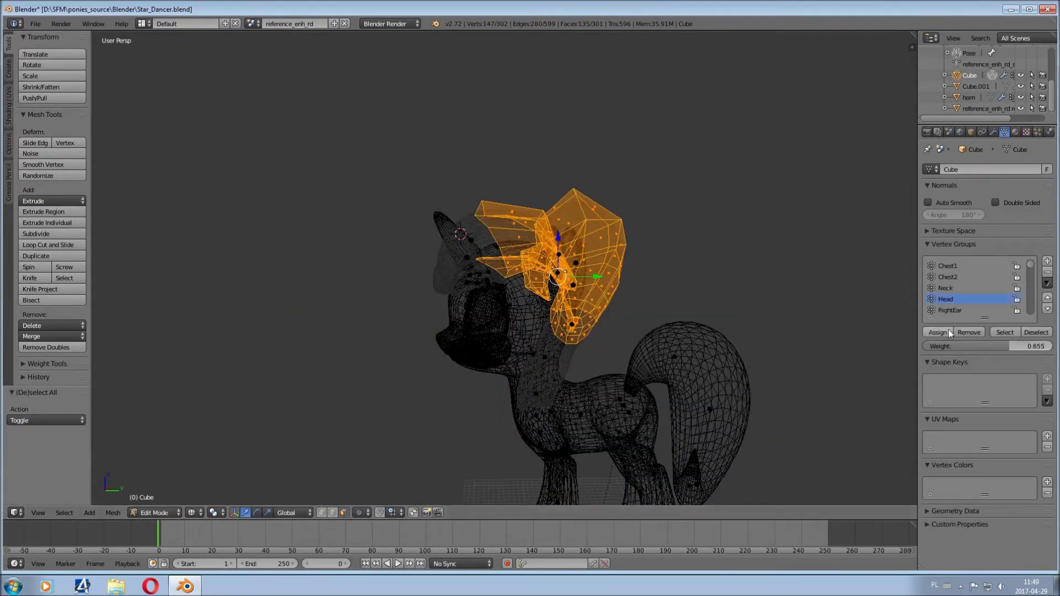
Leave Edit Mode and select the pony's skeleton for weight painting.
{"action": "key", "text": "Tab"}
{"action": "right_click", "coordinate": [613, 303]}
{"action": "key", "text": "ctrl+Tab"}
{"action": "mouse_move", "coordinate": [613, 303]}
{"action": "middle_mouse_down"}
{"action": "mouse_move", "coordinate": [744, 309]}
{"action": "mouse_move", "coordinate": [612, 336]}
{"action": "mouse_move", "coordinate": [708, 297]}
{"action": "middle_mouse_up"}
Put the mane in Weight Paint mode with a mane bone selected and Jigglehair3 active.
{"action": "key", "text": "ctrl+Tab"}
{"action": "left_click", "coordinate": [163, 513]}
{"action": "right_click", "coordinate": [608, 331]}
{"action": "key", "text": "ctrl+Tab"}
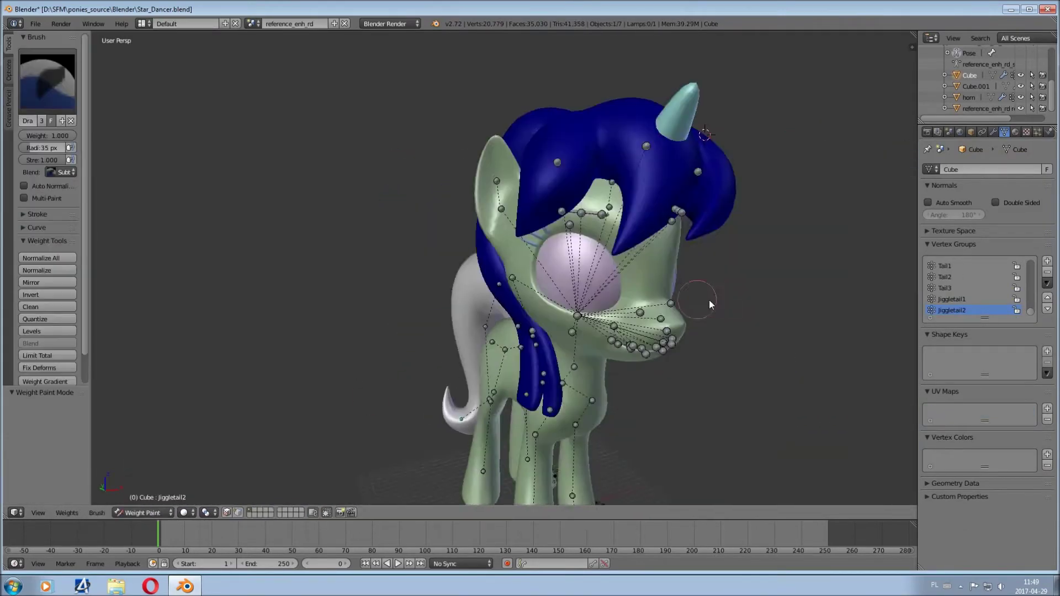
{"action": "scroll", "coordinate": [998, 305], "scroll_direction": "up", "scroll_amount": 4}
{"action": "left_click", "coordinate": [952, 299]}
{"action": "mouse_move", "coordinate": [545, 228]}
{"action": "middle_mouse_down"}
{"action": "mouse_move", "coordinate": [562, 277]}
{"action": "mouse_move", "coordinate": [567, 238]}
{"action": "middle_mouse_up"}
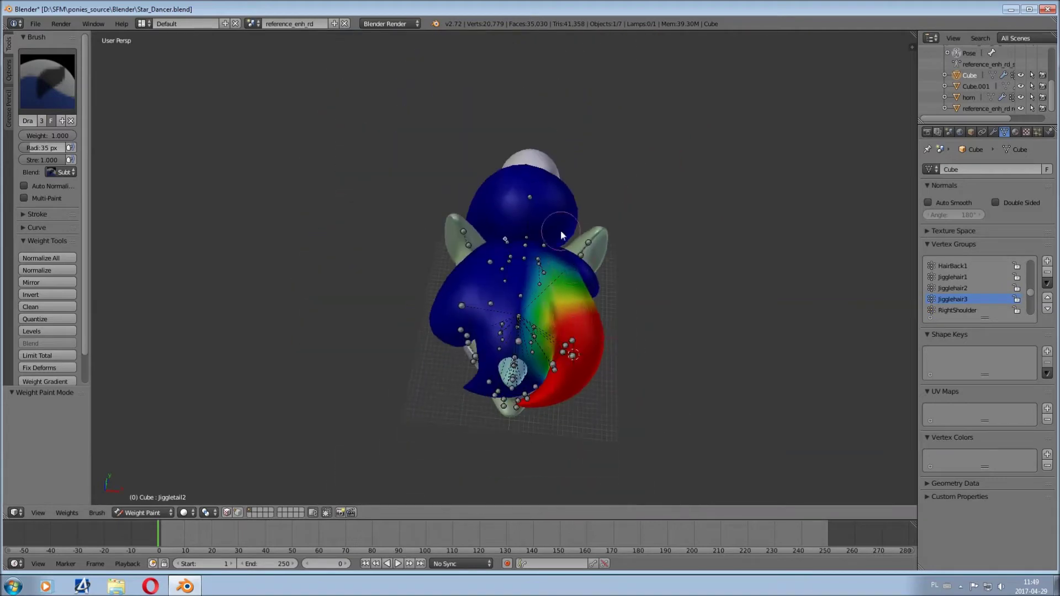
Select the Jigglehair2 and Jigglehair1 bones to check their mane weights.
{"action": "mouse_move", "coordinate": [589, 326]}
{"action": "middle_mouse_down"}
{"action": "mouse_move", "coordinate": [597, 296]}
{"action": "mouse_move", "coordinate": [544, 326]}
{"action": "mouse_move", "coordinate": [452, 187]}
{"action": "middle_mouse_up"}
{"action": "middle_click_drag", "start_coordinate": [388, 334], "coordinate": [628, 211]}
{"action": "right_click", "coordinate": [521, 350]}
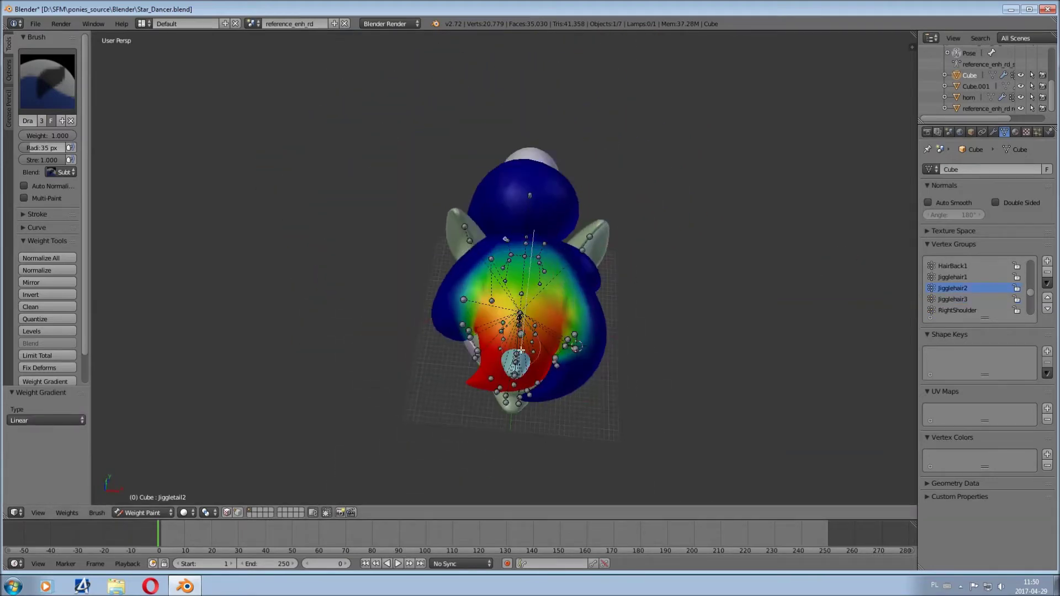
{"action": "middle_click_drag", "start_coordinate": [503, 292], "coordinate": [703, 157]}
{"action": "right_click", "coordinate": [709, 210]}
{"action": "middle_click_drag", "start_coordinate": [708, 211], "coordinate": [589, 287]}
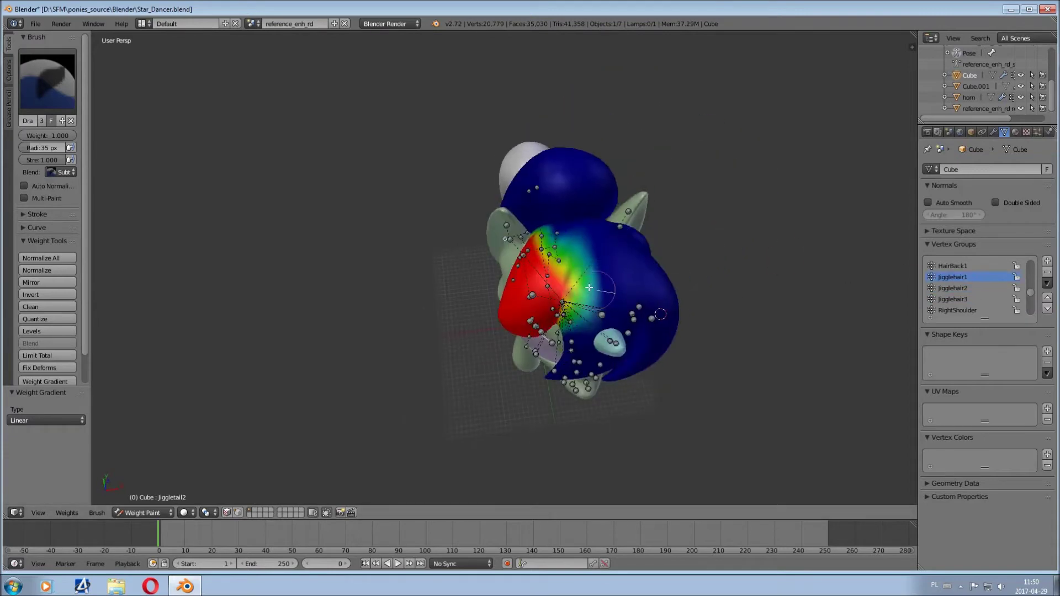
{"action": "mouse_move", "coordinate": [660, 314]}
{"action": "middle_mouse_down"}
{"action": "mouse_move", "coordinate": [684, 241]}
{"action": "mouse_move", "coordinate": [542, 274]}
{"action": "middle_mouse_up"}
Grade the HairBack1 weights down the back hair, then review the HairBack and Head groups.
{"action": "left_click", "coordinate": [959, 269]}
{"action": "mouse_move", "coordinate": [690, 265]}
{"action": "middle_mouse_down"}
{"action": "mouse_move", "coordinate": [538, 241]}
{"action": "mouse_move", "coordinate": [433, 241]}
{"action": "middle_mouse_up"}
{"action": "left_click_drag", "start_coordinate": [432, 241], "coordinate": [470, 348]}
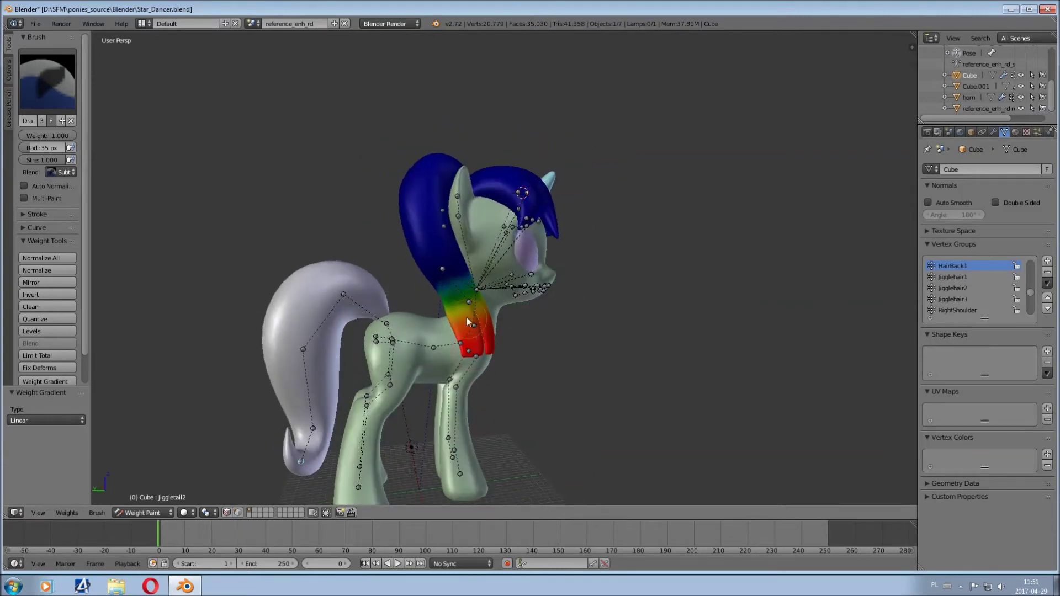
{"action": "scroll", "coordinate": [472, 337], "scroll_direction": "up", "scroll_amount": 5}
{"action": "left_click", "coordinate": [951, 265]}
{"action": "scroll", "coordinate": [419, 193], "scroll_direction": "down", "scroll_amount": 5}
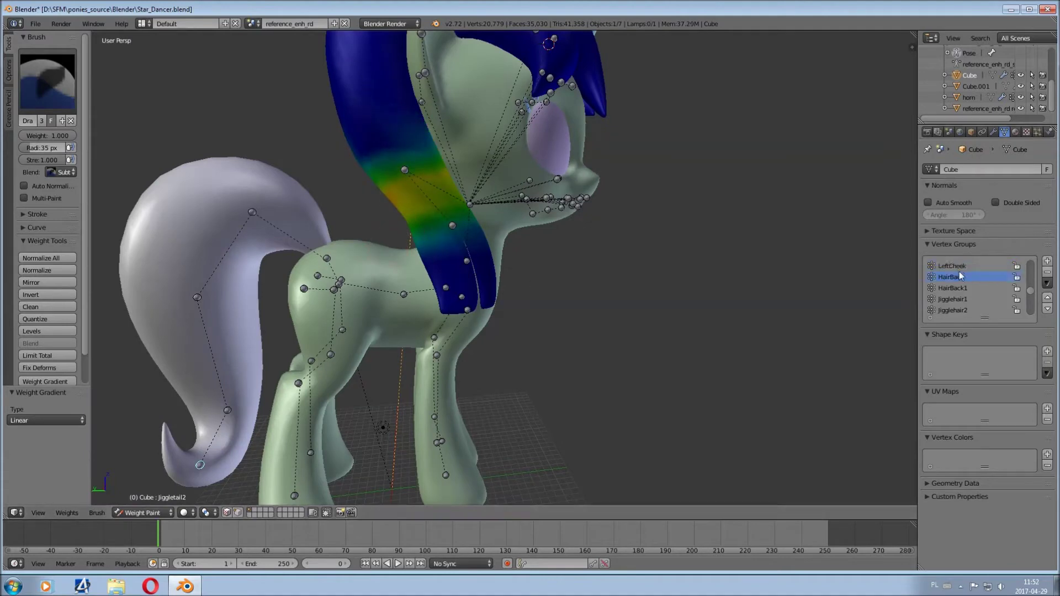
{"action": "left_click", "coordinate": [946, 310]}
{"action": "scroll", "coordinate": [534, 222], "scroll_direction": "down", "scroll_amount": 4}
Test the Jigglehair2 and Jigglehair3 weights by rotating a bone, then return to Object Mode.
{"action": "middle_click_drag", "start_coordinate": [508, 226], "coordinate": [470, 181]}
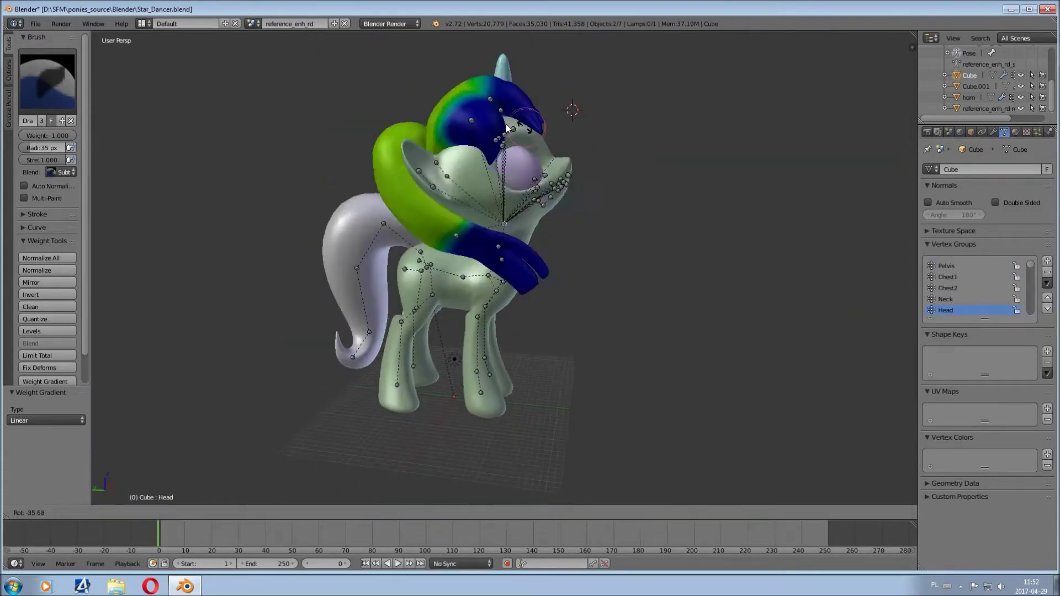
{"action": "right_click", "coordinate": [591, 256]}
{"action": "mouse_move", "coordinate": [591, 256]}
{"action": "middle_mouse_down"}
{"action": "mouse_move", "coordinate": [621, 180]}
{"action": "mouse_move", "coordinate": [454, 145]}
{"action": "mouse_move", "coordinate": [603, 150]}
{"action": "mouse_move", "coordinate": [628, 190]}
{"action": "mouse_move", "coordinate": [496, 185]}
{"action": "middle_mouse_up"}
{"action": "left_click", "coordinate": [603, 150], "text": "ctrl"}
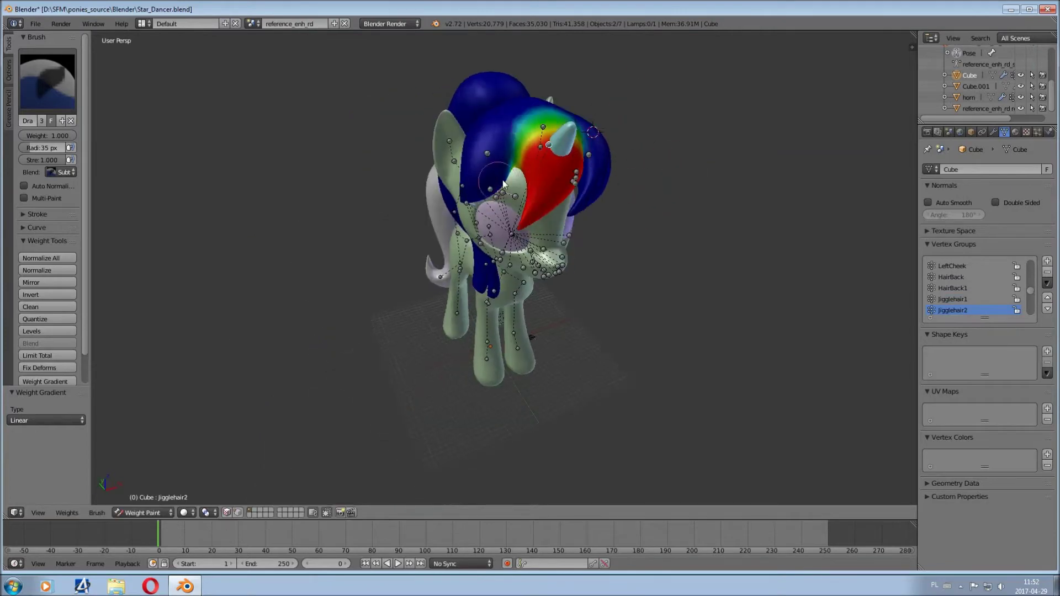
{"action": "left_click", "coordinate": [529, 143], "text": "ctrl"}
{"action": "middle_click_drag", "start_coordinate": [529, 143], "coordinate": [607, 138]}
{"action": "key", "text": "r"}
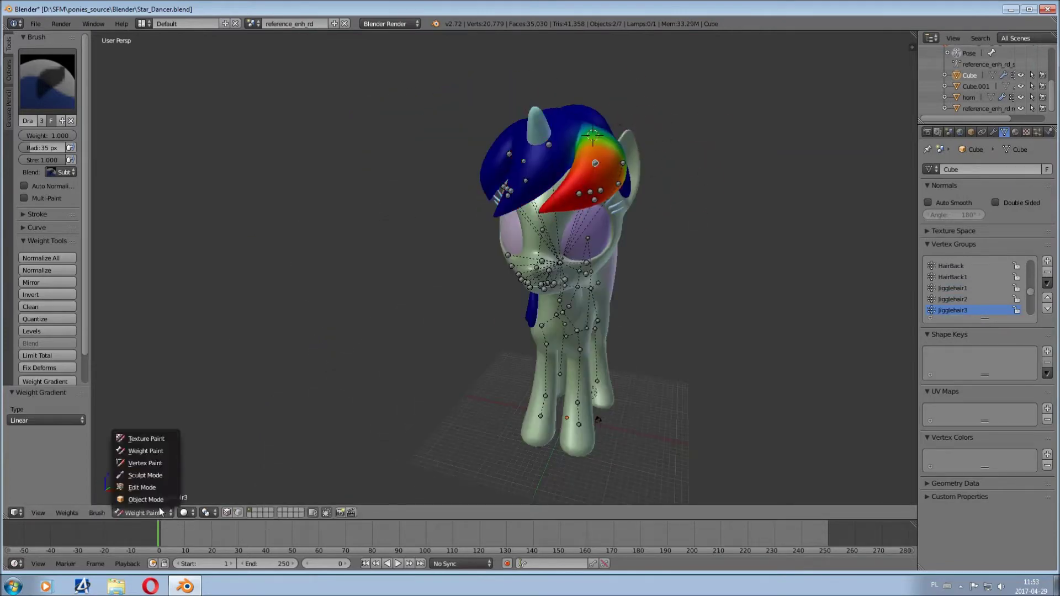
{"action": "key", "text": "ctrl+Tab"}
{"action": "middle_click_drag", "start_coordinate": [442, 144], "coordinate": [534, 139]}
{"action": "left_click", "coordinate": [993, 131]}
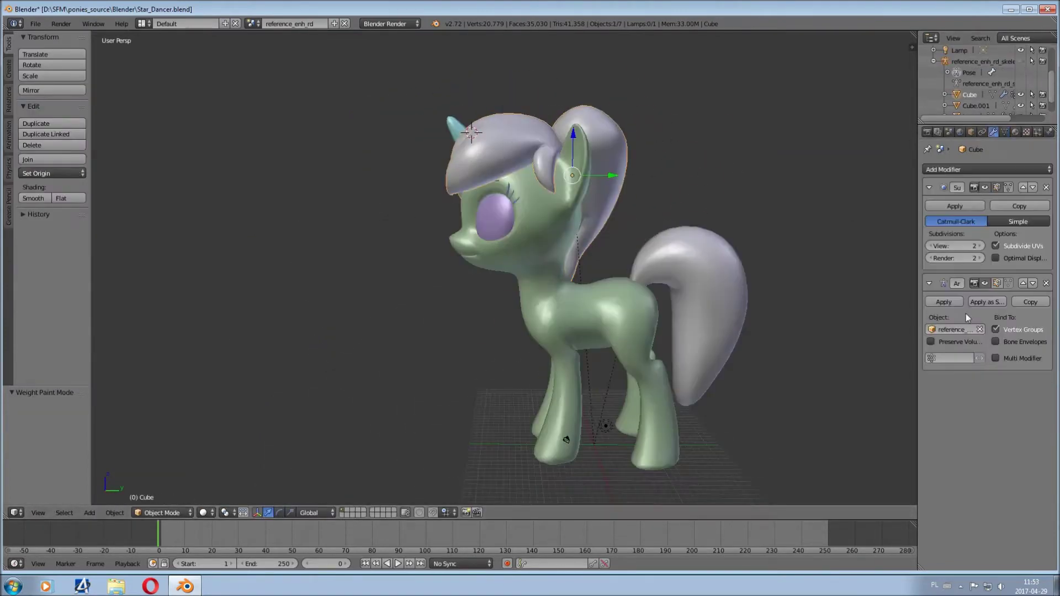
Enter Edit Mode on the hair mesh, clear the selection and pick a mane edge loop.
{"action": "key", "text": "Tab"}
{"action": "middle_click_drag", "start_coordinate": [505, 151], "coordinate": [419, 155]}
{"action": "scroll", "coordinate": [496, 221], "scroll_direction": "up", "scroll_amount": 4}
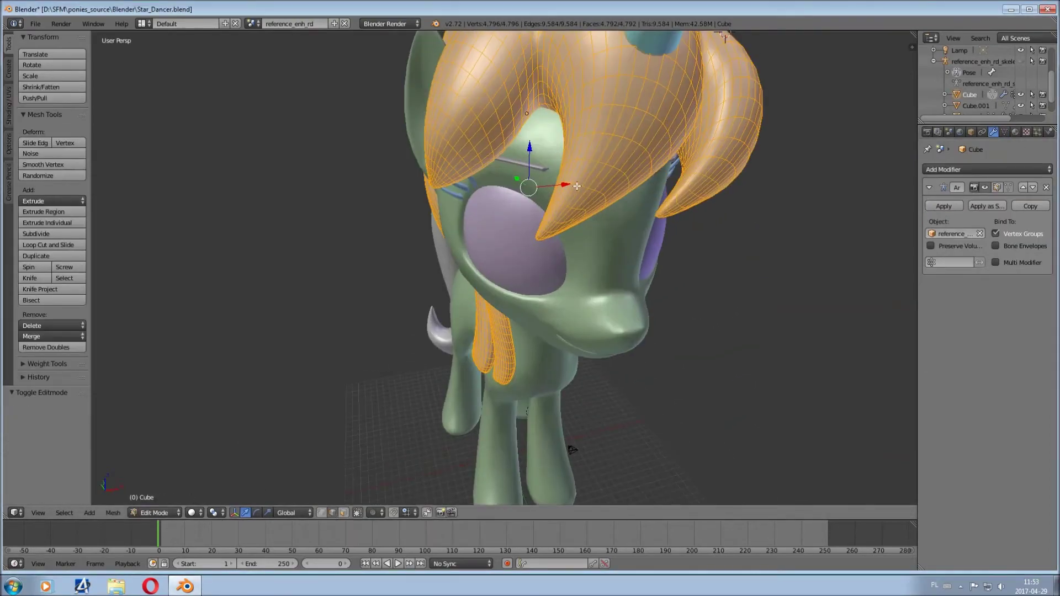
{"action": "key", "text": "a"}
{"action": "mouse_move", "coordinate": [496, 221]}
{"action": "middle_mouse_down"}
{"action": "mouse_move", "coordinate": [523, 174]}
{"action": "mouse_move", "coordinate": [518, 228]}
{"action": "middle_mouse_up"}
{"action": "right_click", "coordinate": [524, 174], "text": "alt"}
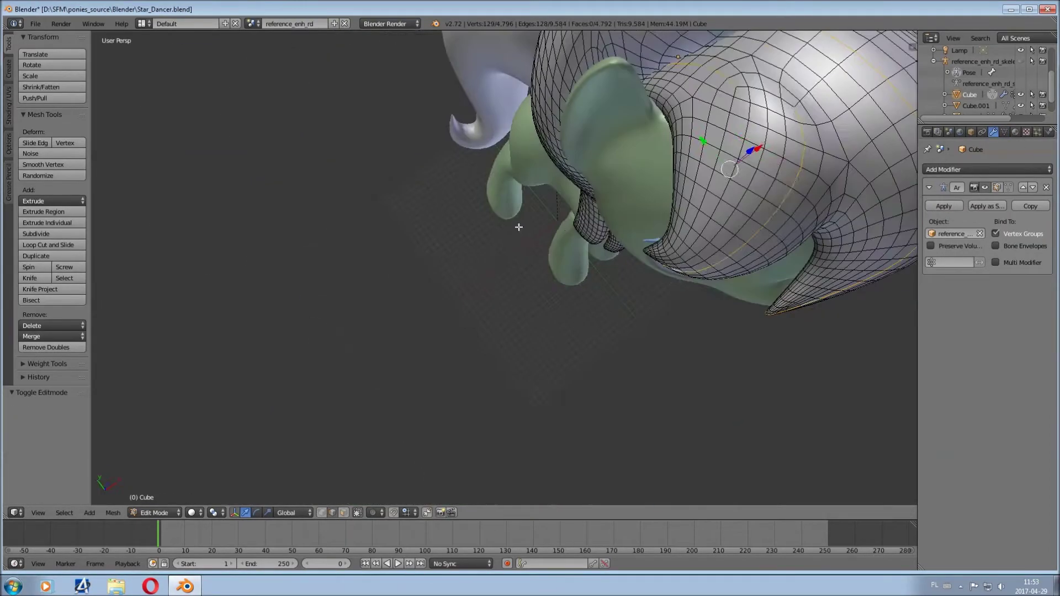
Extend the selection along the shortest path and mark those edges as a UV seam.
{"action": "mouse_move", "coordinate": [735, 224]}
{"action": "middle_mouse_down"}
{"action": "mouse_move", "coordinate": [694, 160]}
{"action": "mouse_move", "coordinate": [651, 171]}
{"action": "mouse_move", "coordinate": [492, 118]}
{"action": "middle_mouse_up"}
{"action": "key", "text": "z"}
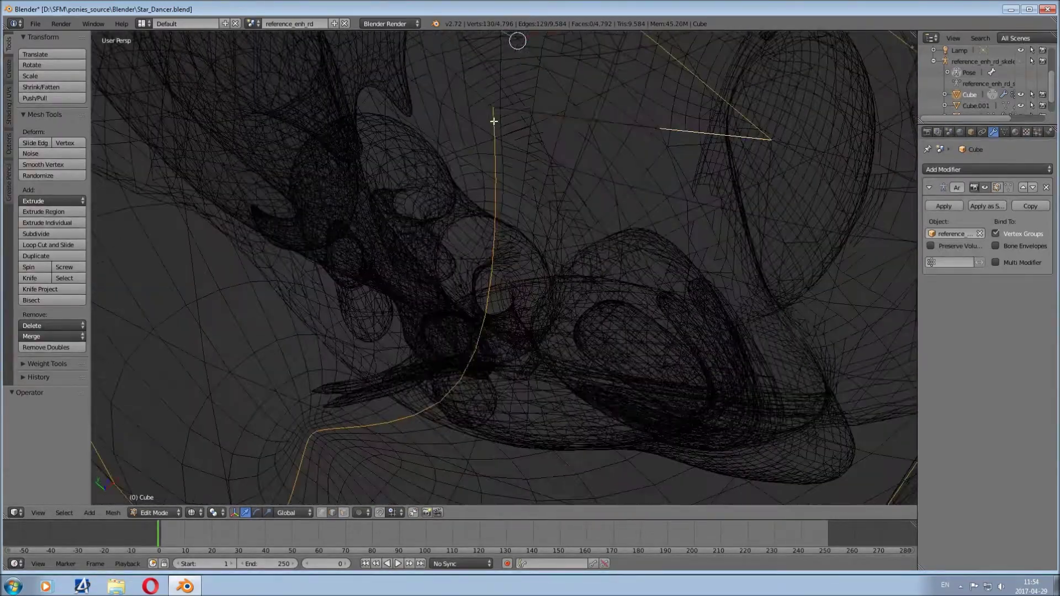
{"action": "right_click", "coordinate": [531, 292], "text": "ctrl"}
{"action": "key", "text": "z"}
{"action": "middle_click_drag", "start_coordinate": [531, 292], "coordinate": [508, 279]}
{"action": "key", "text": "ctrl+e"}
{"action": "left_click", "coordinate": [508, 280]}
Try a knife cut on the mane, undo it and centre the view on the selection.
{"action": "key", "text": "k"}
{"action": "mouse_move", "coordinate": [536, 152]}
{"action": "middle_mouse_down"}
{"action": "mouse_move", "coordinate": [538, 99]}
{"action": "mouse_move", "coordinate": [580, 110]}
{"action": "mouse_move", "coordinate": [624, 153]}
{"action": "mouse_move", "coordinate": [606, 122]}
{"action": "mouse_move", "coordinate": [605, 81]}
{"action": "middle_mouse_up"}
{"action": "left_click", "coordinate": [541, 68]}
{"action": "key", "text": "Return"}
{"action": "key", "text": "z"}
{"action": "key", "text": "z"}
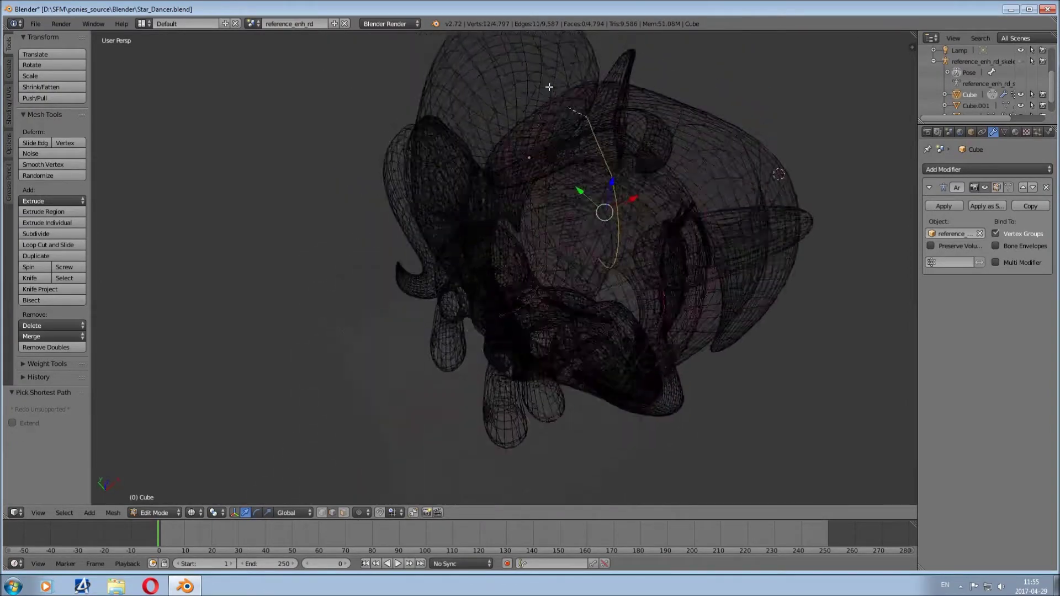
{"action": "key", "text": "ctrl+z"}
{"action": "key", "text": "KP_Decimal"}
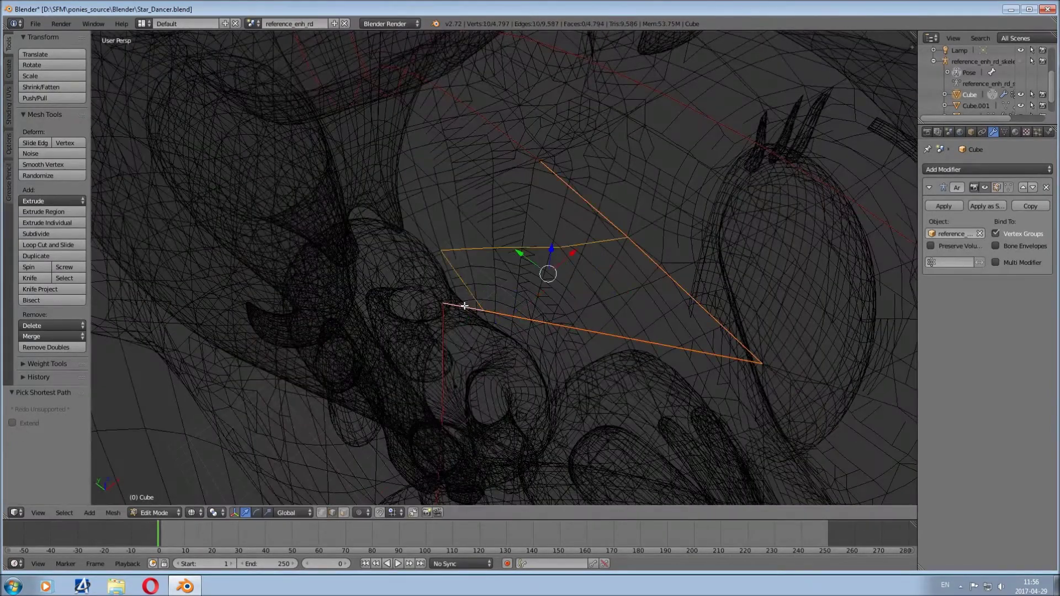
Inspect the mane edges in wireframe, frame the whole model and clear the selection.
{"action": "middle_click_drag", "start_coordinate": [511, 247], "coordinate": [526, 294]}
{"action": "key", "text": "z"}
{"action": "key", "text": "ctrl+z"}
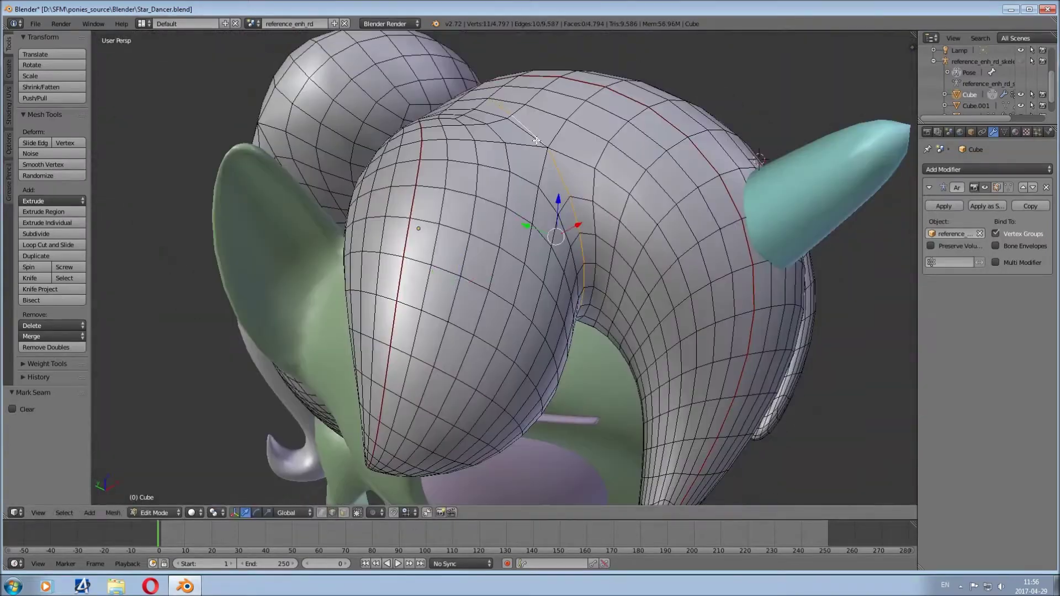
{"action": "key", "text": "z"}
{"action": "middle_click_drag", "start_coordinate": [522, 186], "coordinate": [529, 254]}
{"action": "left_click", "coordinate": [578, 329]}
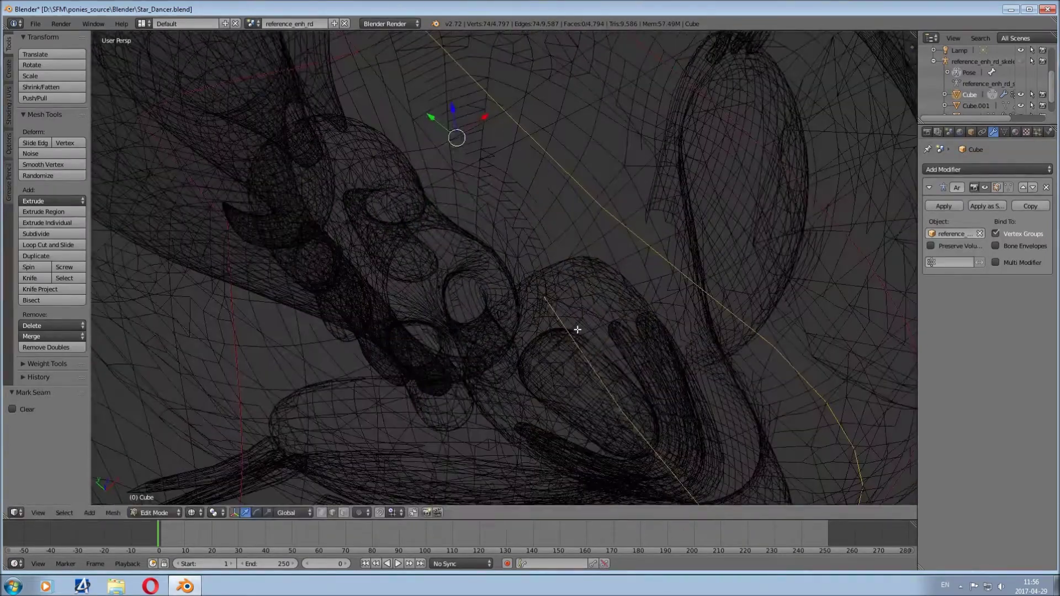
{"action": "key", "text": "Home"}
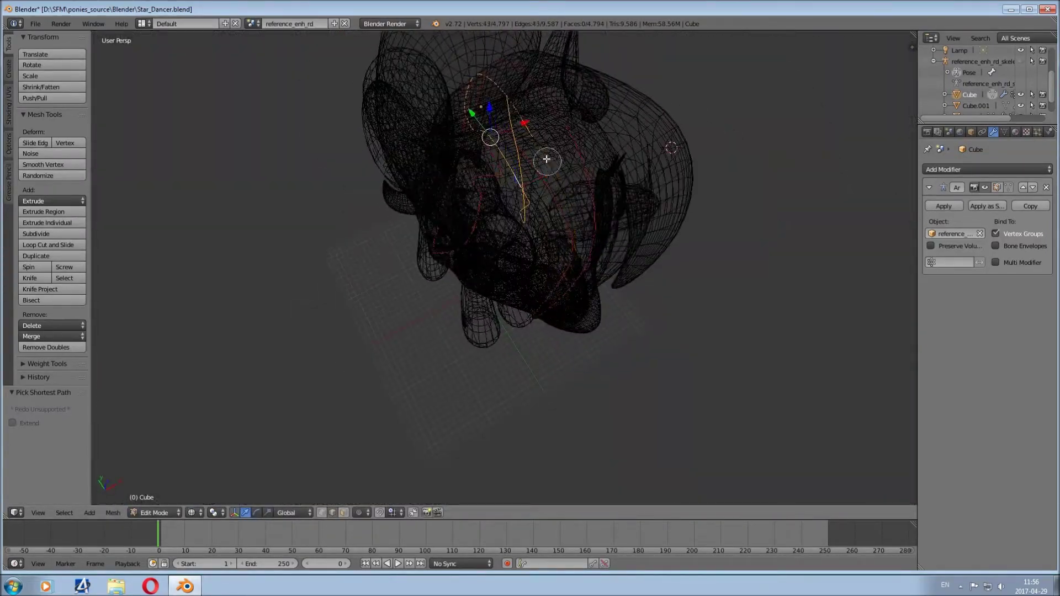
{"action": "key", "text": "z"}
{"action": "key", "text": "a"}
Select the linked hair strand under the head, check its edges in wireframe, then deselect.
{"action": "mouse_move", "coordinate": [529, 411]}
{"action": "middle_mouse_down"}
{"action": "mouse_move", "coordinate": [513, 283]}
{"action": "mouse_move", "coordinate": [544, 346]}
{"action": "middle_mouse_up"}
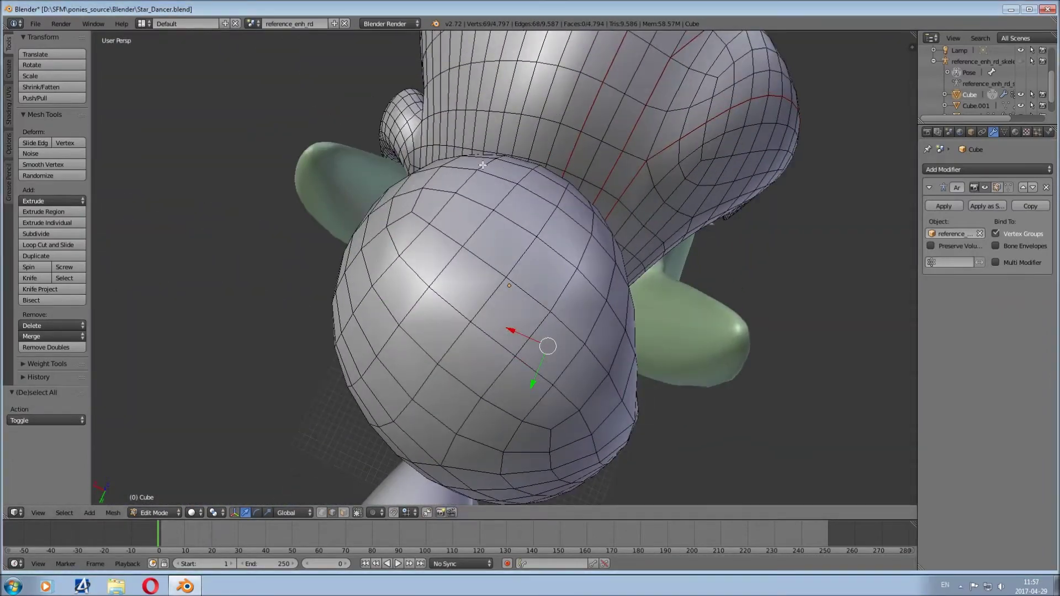
{"action": "right_click", "coordinate": [487, 164]}
{"action": "scroll", "coordinate": [486, 163], "scroll_direction": "up", "scroll_amount": 2}
{"action": "key", "text": "ctrl+l"}
{"action": "middle_click_drag", "start_coordinate": [487, 164], "coordinate": [619, 283]}
{"action": "scroll", "coordinate": [619, 284], "scroll_direction": "up", "scroll_amount": 4}
{"action": "scroll", "coordinate": [620, 283], "scroll_direction": "down", "scroll_amount": 5}
{"action": "key", "text": "z"}
{"action": "key", "text": "z"}
{"action": "mouse_move", "coordinate": [698, 230]}
{"action": "middle_mouse_down"}
{"action": "mouse_move", "coordinate": [552, 232]}
{"action": "mouse_move", "coordinate": [454, 207]}
{"action": "mouse_move", "coordinate": [459, 246]}
{"action": "mouse_move", "coordinate": [425, 215]}
{"action": "mouse_move", "coordinate": [454, 267]}
{"action": "middle_mouse_up"}
{"action": "key", "text": "a"}
Select an edge loop at the back of the head and a shortest path down the strand.
{"action": "right_click", "coordinate": [458, 247], "text": "alt"}
{"action": "right_click", "coordinate": [545, 164], "text": "ctrl"}
{"action": "mouse_move", "coordinate": [545, 164]}
{"action": "middle_mouse_down"}
{"action": "mouse_move", "coordinate": [646, 347]}
{"action": "mouse_move", "coordinate": [241, 182]}
{"action": "mouse_move", "coordinate": [535, 200]}
{"action": "mouse_move", "coordinate": [560, 220]}
{"action": "mouse_move", "coordinate": [489, 218]}
{"action": "mouse_move", "coordinate": [575, 349]}
{"action": "mouse_move", "coordinate": [717, 284]}
{"action": "mouse_move", "coordinate": [506, 230]}
{"action": "mouse_move", "coordinate": [684, 287]}
{"action": "mouse_move", "coordinate": [804, 256]}
{"action": "mouse_move", "coordinate": [622, 232]}
{"action": "mouse_move", "coordinate": [511, 161]}
{"action": "mouse_move", "coordinate": [445, 255]}
{"action": "middle_mouse_up"}
{"action": "right_click", "coordinate": [536, 200], "text": "ctrl"}
{"action": "key", "text": "ctrl+z"}
{"action": "right_click", "coordinate": [696, 291], "text": "ctrl"}
Start a shortest-path face stripe at the top of the long mane strand, undoing one overshoot.
{"action": "key", "text": "ctrl+z"}
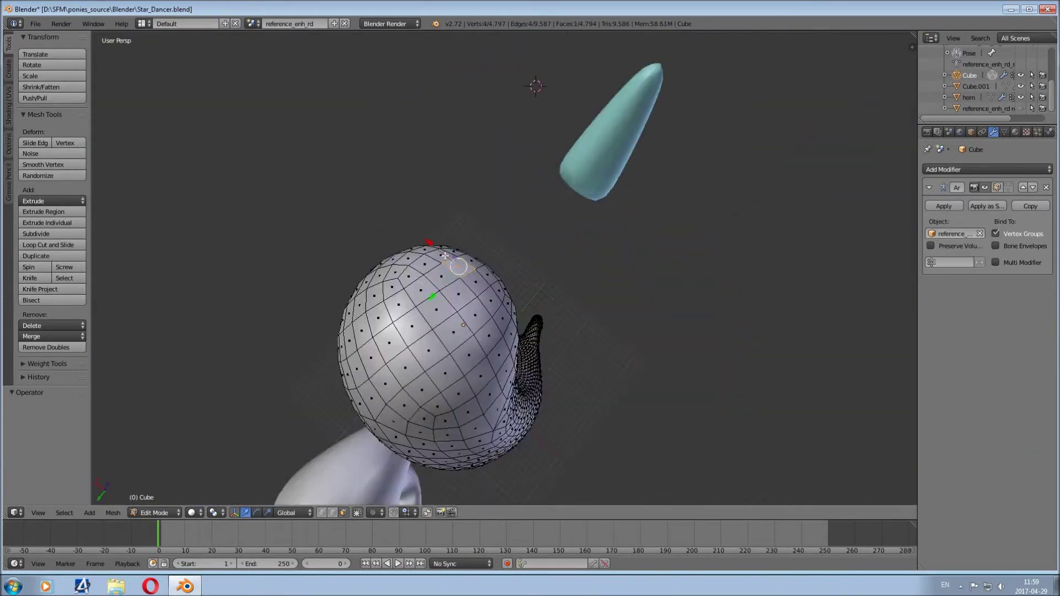
{"action": "middle_click_drag", "start_coordinate": [377, 330], "coordinate": [380, 353]}
{"action": "right_click", "coordinate": [380, 353], "text": "shift"}
{"action": "mouse_move", "coordinate": [400, 400]}
{"action": "middle_mouse_down"}
{"action": "mouse_move", "coordinate": [393, 329]}
{"action": "mouse_move", "coordinate": [420, 232]}
{"action": "mouse_move", "coordinate": [409, 182]}
{"action": "mouse_move", "coordinate": [558, 259]}
{"action": "middle_mouse_up"}
{"action": "right_click", "coordinate": [419, 232], "text": "ctrl"}
{"action": "right_click", "coordinate": [483, 220], "text": "ctrl"}
{"action": "mouse_move", "coordinate": [513, 161]}
{"action": "middle_mouse_down"}
{"action": "mouse_move", "coordinate": [596, 298]}
{"action": "mouse_move", "coordinate": [611, 271]}
{"action": "mouse_move", "coordinate": [459, 194]}
{"action": "mouse_move", "coordinate": [537, 272]}
{"action": "middle_mouse_up"}
{"action": "key", "text": "ctrl+z"}
Extend the face stripe down the rest of the strand to its end.
{"action": "mouse_move", "coordinate": [577, 381]}
{"action": "middle_mouse_down"}
{"action": "mouse_move", "coordinate": [540, 249]}
{"action": "mouse_move", "coordinate": [480, 332]}
{"action": "mouse_move", "coordinate": [416, 361]}
{"action": "middle_mouse_up"}
{"action": "right_click", "coordinate": [415, 362], "text": "ctrl"}
{"action": "middle_click_drag", "start_coordinate": [418, 281], "coordinate": [462, 258]}
{"action": "right_click", "coordinate": [462, 258], "text": "ctrl"}
{"action": "right_click", "coordinate": [413, 177], "text": "ctrl"}
{"action": "middle_click_drag", "start_coordinate": [413, 176], "coordinate": [429, 275]}
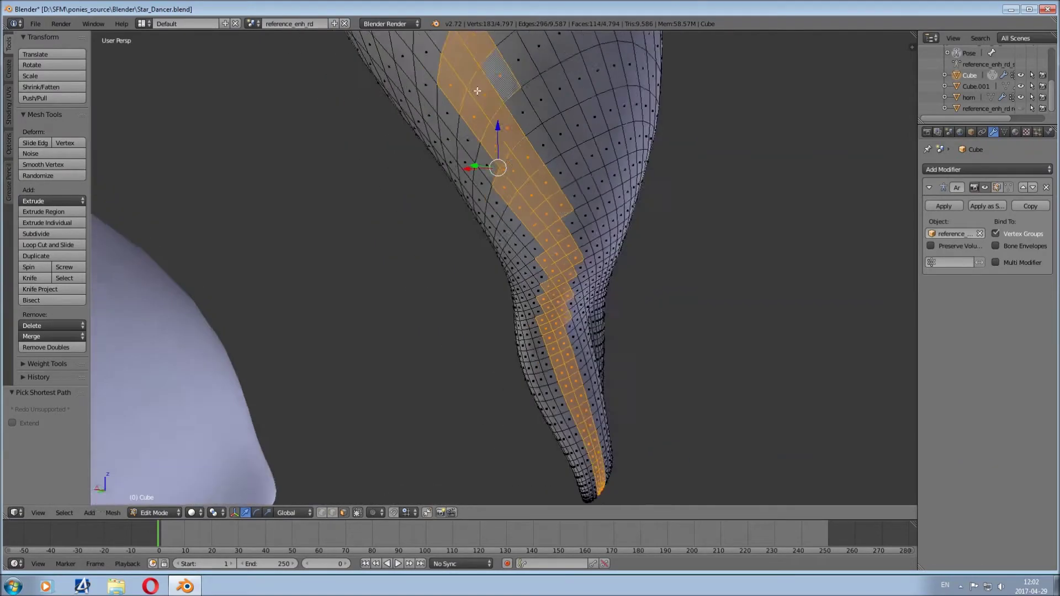
{"action": "scroll", "coordinate": [429, 275], "scroll_direction": "up", "scroll_amount": 3}
{"action": "right_click", "coordinate": [430, 276], "text": "ctrl"}
{"action": "scroll", "coordinate": [430, 276], "scroll_direction": "down", "scroll_amount": 5}
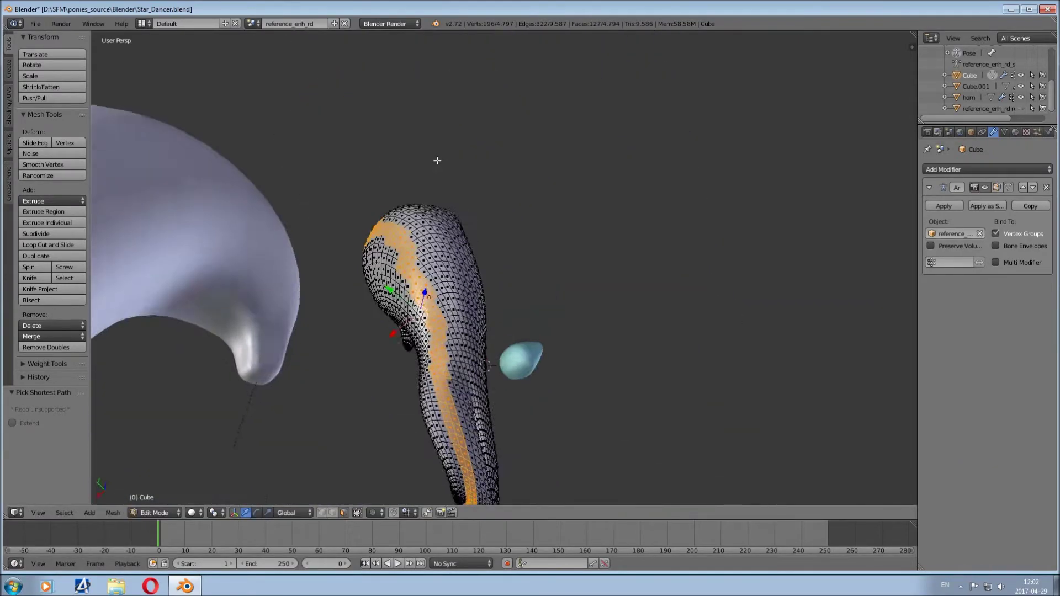
{"action": "scroll", "coordinate": [399, 379], "scroll_direction": "up", "scroll_amount": 5}
Make a first knife cut along the stripe's stepped edge, redoing it once.
{"action": "key", "text": "k"}
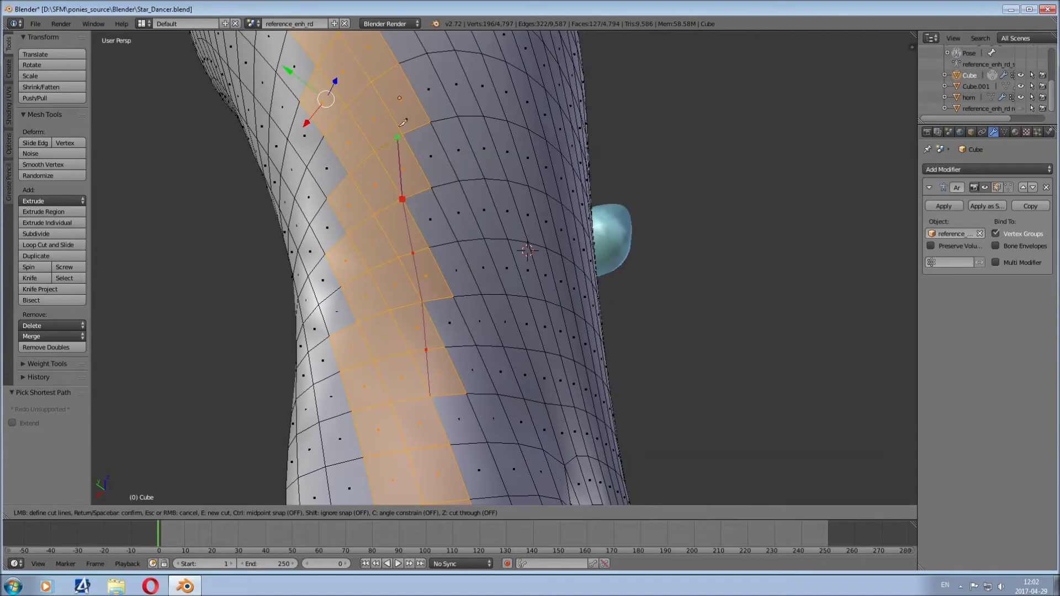
{"action": "middle_click_drag", "start_coordinate": [389, 55], "coordinate": [388, 67]}
{"action": "key", "text": "ctrl+z"}
{"action": "scroll", "coordinate": [411, 179], "scroll_direction": "down", "scroll_amount": 3}
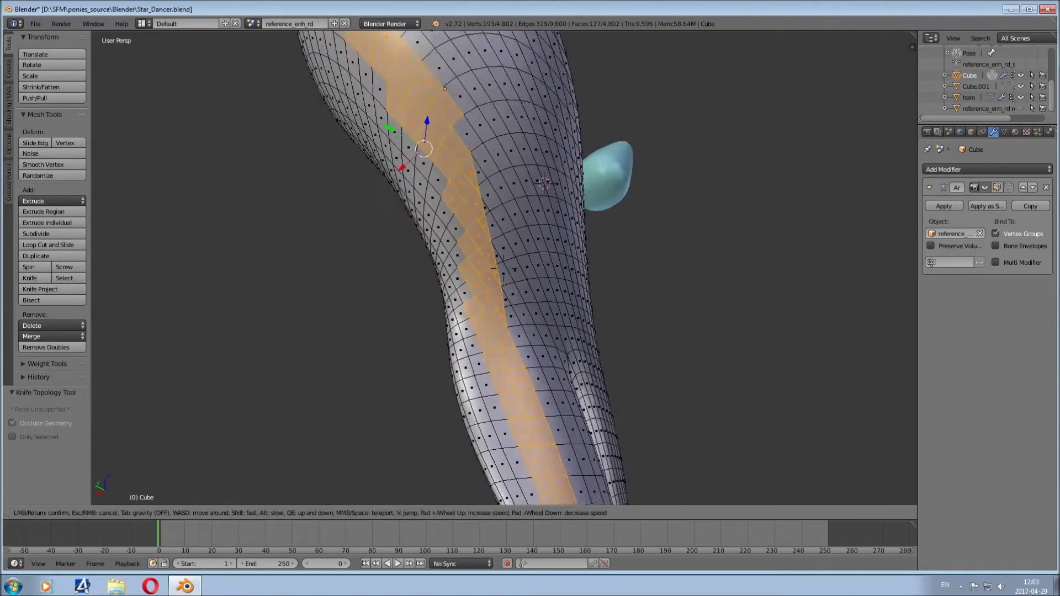
{"action": "scroll", "coordinate": [452, 424], "scroll_direction": "up", "scroll_amount": 3}
{"action": "key", "text": "k"}
{"action": "middle_click_drag", "start_coordinate": [414, 127], "coordinate": [454, 198]}
{"action": "key", "text": "Return"}
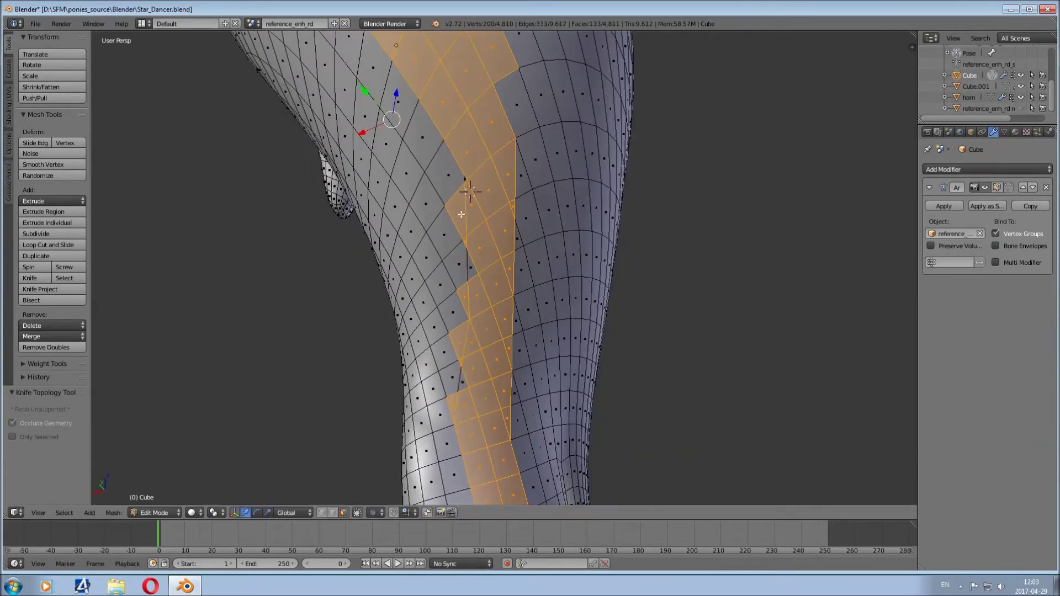
Recut the stripe border with the Knife tool, undoing unsatisfactory cuts.
{"action": "middle_click_drag", "start_coordinate": [460, 384], "coordinate": [499, 182]}
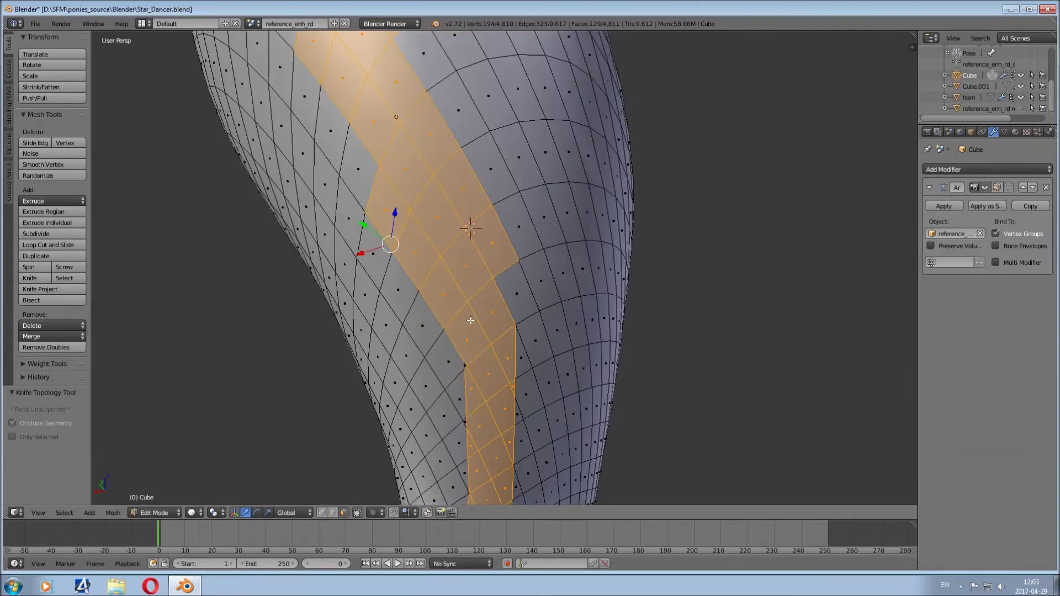
{"action": "scroll", "coordinate": [396, 206], "scroll_direction": "up", "scroll_amount": 3}
{"action": "middle_click_drag", "start_coordinate": [396, 206], "coordinate": [471, 323]}
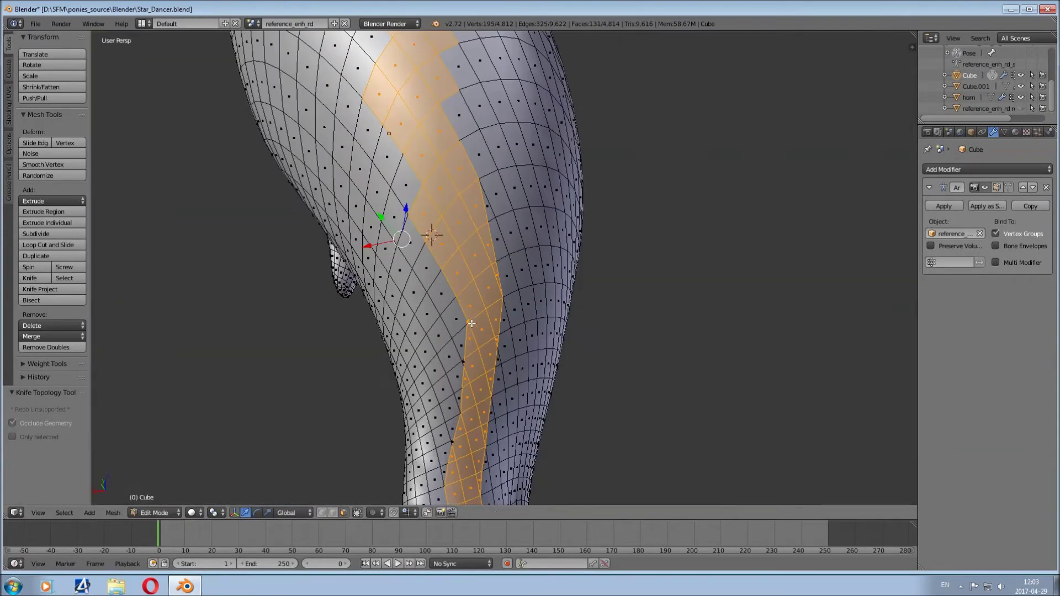
{"action": "key", "text": "ctrl+z"}
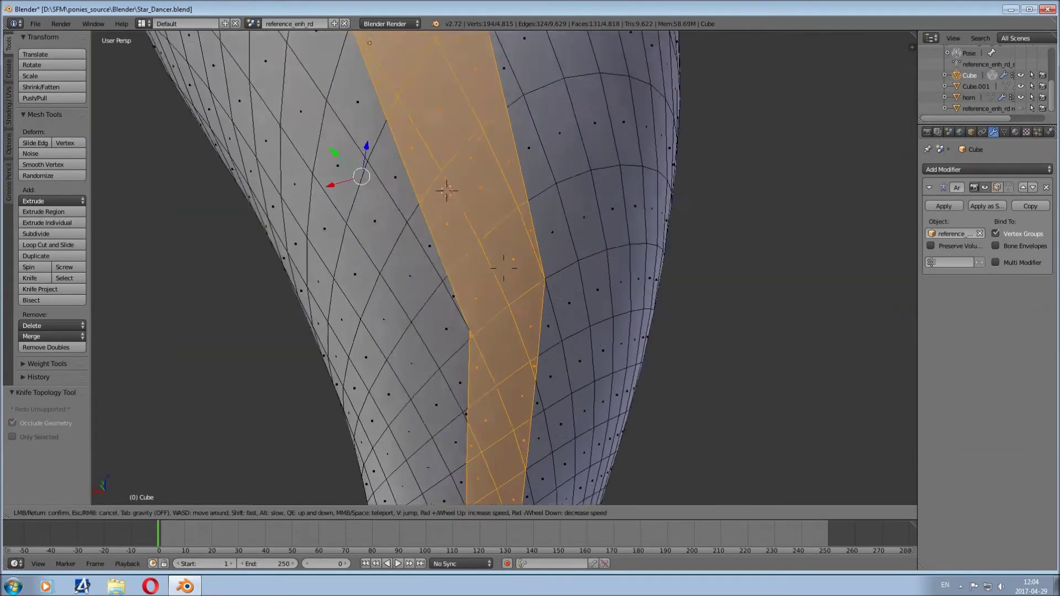
{"action": "middle_click_drag", "start_coordinate": [442, 190], "coordinate": [501, 463]}
{"action": "scroll", "coordinate": [502, 464], "scroll_direction": "up", "scroll_amount": 2}
{"action": "key", "text": "k"}
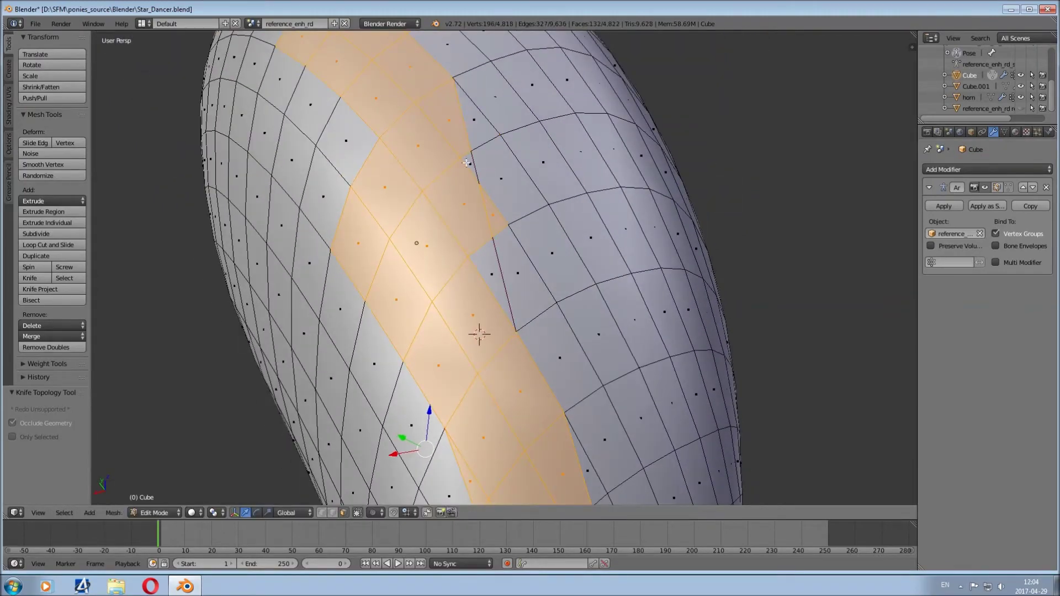
{"action": "key", "text": "Return"}
{"action": "middle_click_drag", "start_coordinate": [467, 162], "coordinate": [470, 269]}
{"action": "key", "text": "ctrl+z"}
Commit another knife cut along the stripe edge after undoing the previous one.
{"action": "middle_click_drag", "start_coordinate": [485, 354], "coordinate": [509, 290]}
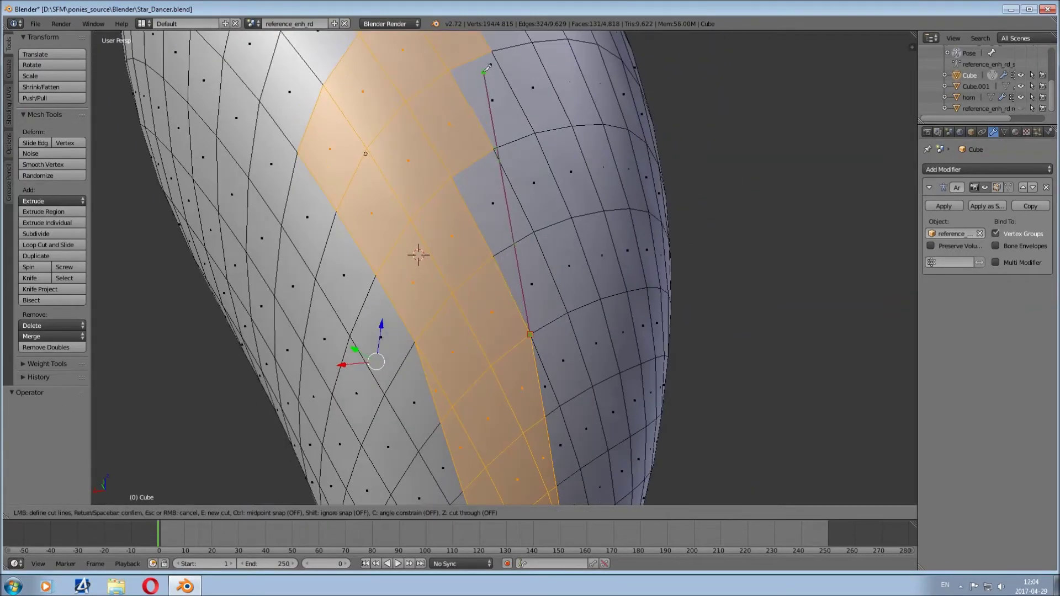
{"action": "scroll", "coordinate": [487, 69], "scroll_direction": "down", "scroll_amount": 2}
{"action": "middle_click_drag", "start_coordinate": [487, 68], "coordinate": [471, 100]}
{"action": "key", "text": "Return"}
{"action": "scroll", "coordinate": [502, 254], "scroll_direction": "down", "scroll_amount": 2}
{"action": "middle_click_drag", "start_coordinate": [502, 253], "coordinate": [483, 278]}
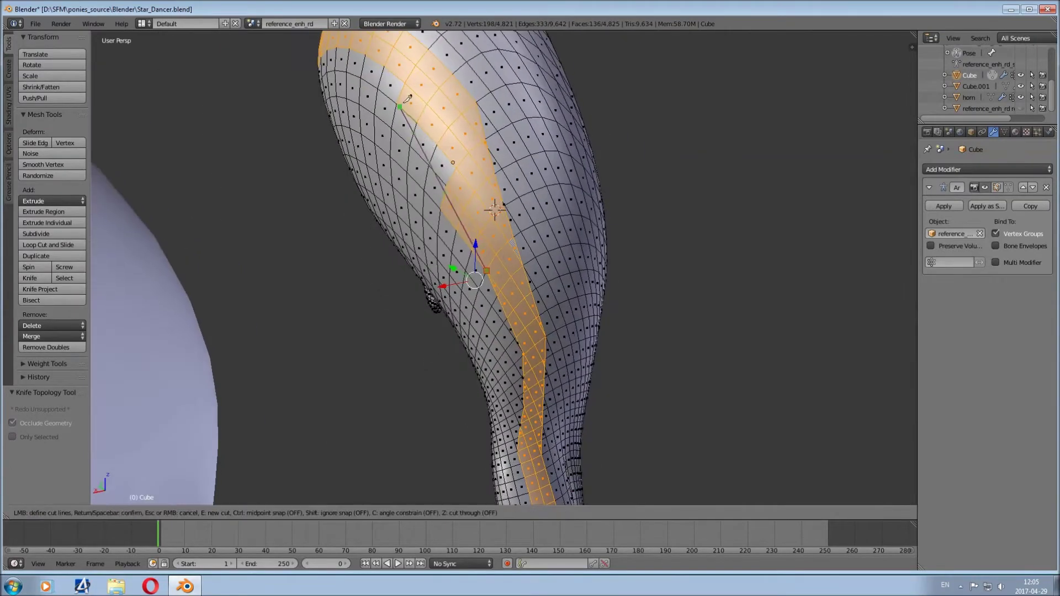
{"action": "key", "text": "ctrl+z"}
{"action": "scroll", "coordinate": [459, 229], "scroll_direction": "up", "scroll_amount": 2}
{"action": "key", "text": "k"}
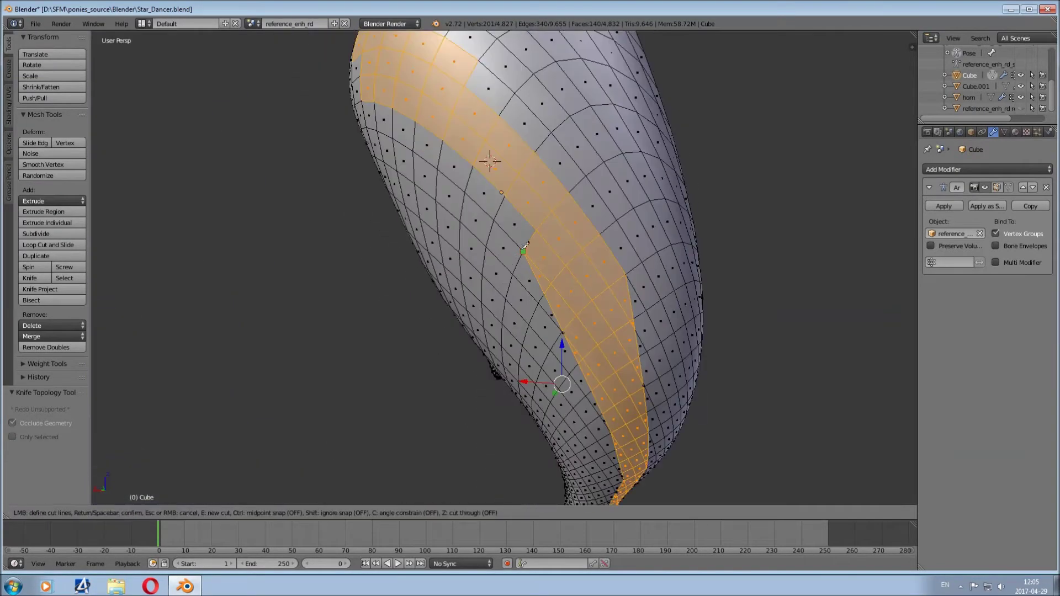
{"action": "key", "text": "Return"}
Knife-cut down the strand near its rounded end using two placed cut points.
{"action": "scroll", "coordinate": [485, 231], "scroll_direction": "down", "scroll_amount": 2}
{"action": "middle_click_drag", "start_coordinate": [486, 232], "coordinate": [473, 278]}
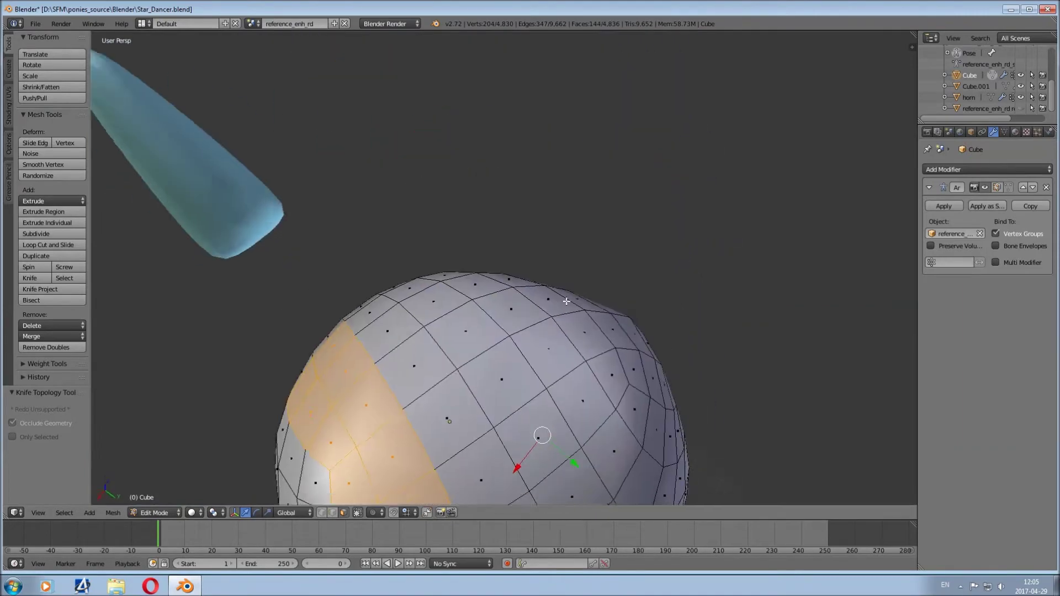
{"action": "middle_click_drag", "start_coordinate": [399, 350], "coordinate": [548, 309]}
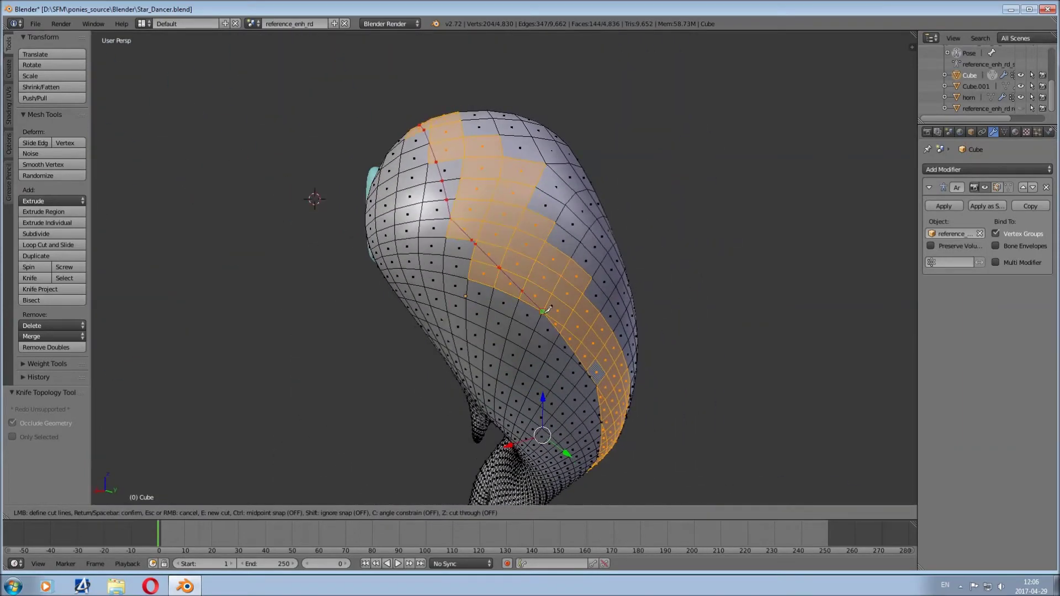
{"action": "mouse_move", "coordinate": [434, 156]}
{"action": "middle_mouse_down"}
{"action": "mouse_move", "coordinate": [411, 280]}
{"action": "mouse_move", "coordinate": [201, 118]}
{"action": "mouse_move", "coordinate": [456, 184]}
{"action": "middle_mouse_up"}
{"action": "key", "text": "k"}
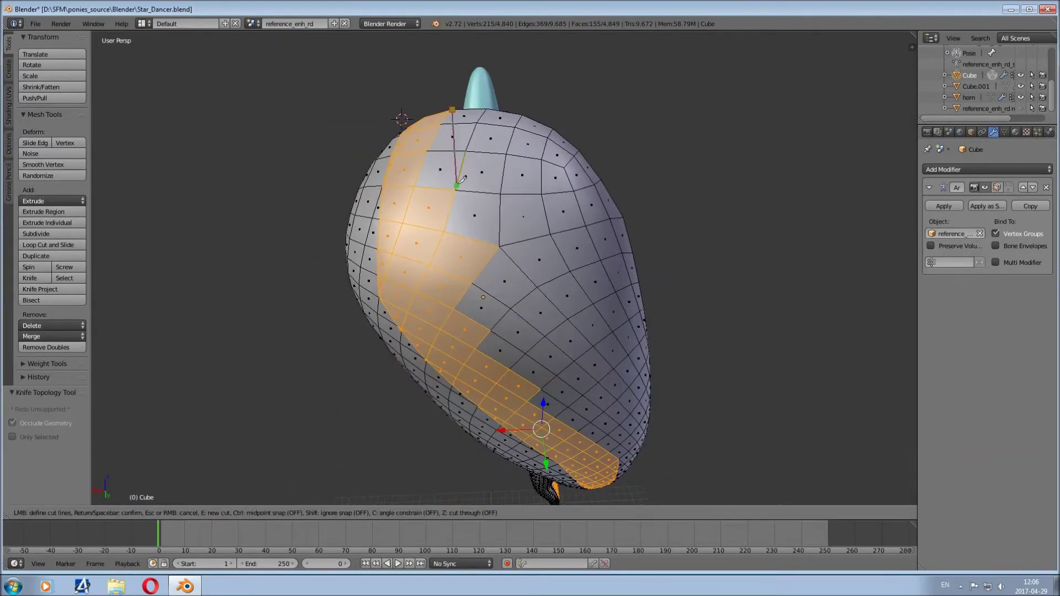
{"action": "mouse_move", "coordinate": [466, 273]}
{"action": "middle_mouse_down"}
{"action": "mouse_move", "coordinate": [497, 161]}
{"action": "mouse_move", "coordinate": [504, 232]}
{"action": "middle_mouse_up"}
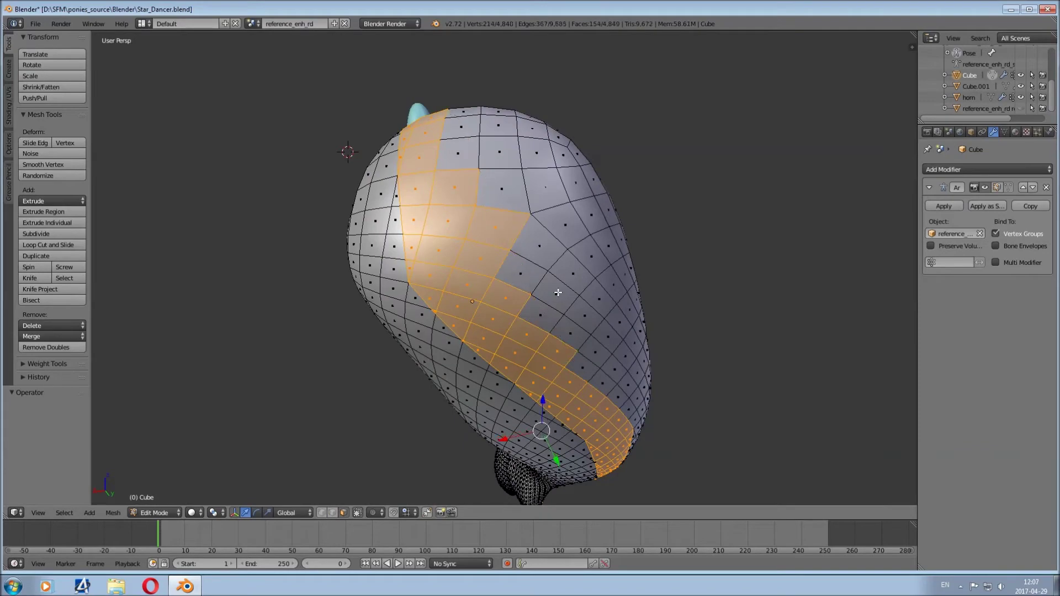
{"action": "key", "text": "k"}
{"action": "middle_click_drag", "start_coordinate": [558, 293], "coordinate": [441, 190]}
{"action": "left_click", "coordinate": [441, 191]}
{"action": "left_click", "coordinate": [469, 342]}
{"action": "middle_click_drag", "start_coordinate": [469, 342], "coordinate": [529, 302]}
{"action": "key", "text": "Return"}
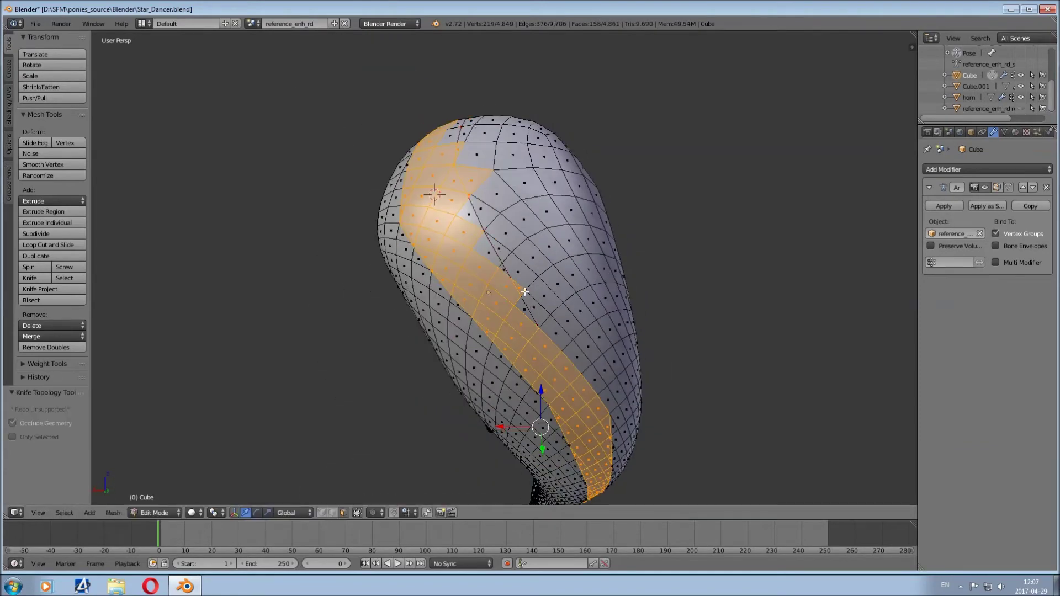
Build a face-column selection on a second strand, from the body up the mane.
{"action": "left_click", "coordinate": [468, 193], "text": "ctrl"}
{"action": "mouse_move", "coordinate": [468, 193]}
{"action": "middle_mouse_down"}
{"action": "mouse_move", "coordinate": [338, 102]}
{"action": "mouse_move", "coordinate": [255, 64]}
{"action": "mouse_move", "coordinate": [534, 100]}
{"action": "mouse_move", "coordinate": [497, 220]}
{"action": "mouse_move", "coordinate": [524, 138]}
{"action": "mouse_move", "coordinate": [549, 386]}
{"action": "middle_mouse_up"}
{"action": "left_click", "coordinate": [549, 436], "text": "ctrl"}
{"action": "left_click", "coordinate": [566, 281], "text": "ctrl"}
{"action": "middle_click_drag", "start_coordinate": [566, 281], "coordinate": [591, 234]}
{"action": "left_click", "coordinate": [588, 168], "text": "ctrl"}
{"action": "middle_click_drag", "start_coordinate": [588, 168], "coordinate": [596, 347]}
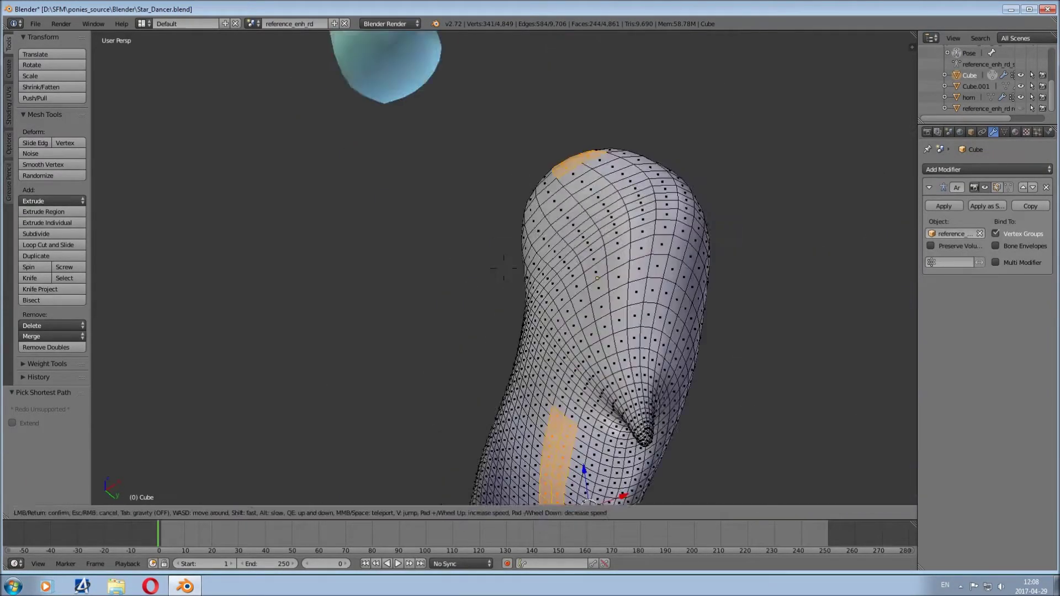
Add faces to the strip and path-select it through to the strand's tip.
{"action": "left_click", "coordinate": [575, 126], "text": "ctrl"}
{"action": "mouse_move", "coordinate": [576, 126]}
{"action": "middle_mouse_down"}
{"action": "mouse_move", "coordinate": [762, 390]}
{"action": "mouse_move", "coordinate": [639, 267]}
{"action": "middle_mouse_up"}
{"action": "mouse_move", "coordinate": [449, 220]}
{"action": "middle_mouse_down"}
{"action": "mouse_move", "coordinate": [595, 291]}
{"action": "mouse_move", "coordinate": [600, 197]}
{"action": "mouse_move", "coordinate": [524, 173]}
{"action": "middle_mouse_up"}
{"action": "scroll", "coordinate": [606, 216], "scroll_direction": "up", "scroll_amount": 4}
{"action": "mouse_move", "coordinate": [450, 289]}
{"action": "middle_mouse_down"}
{"action": "mouse_move", "coordinate": [379, 243]}
{"action": "mouse_move", "coordinate": [504, 268]}
{"action": "middle_mouse_up"}
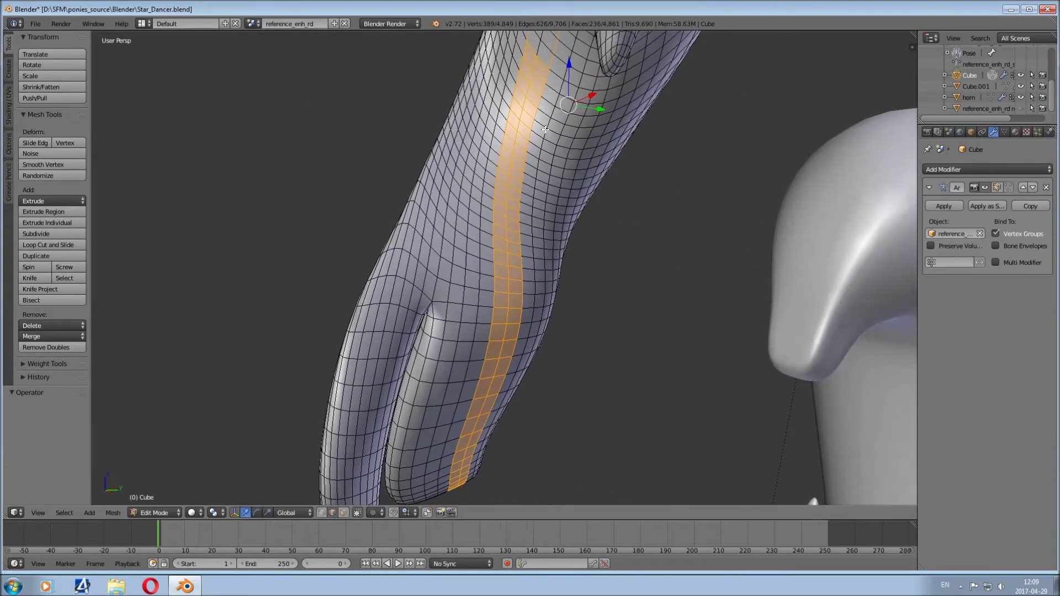
{"action": "middle_click_drag", "start_coordinate": [545, 129], "coordinate": [504, 269]}
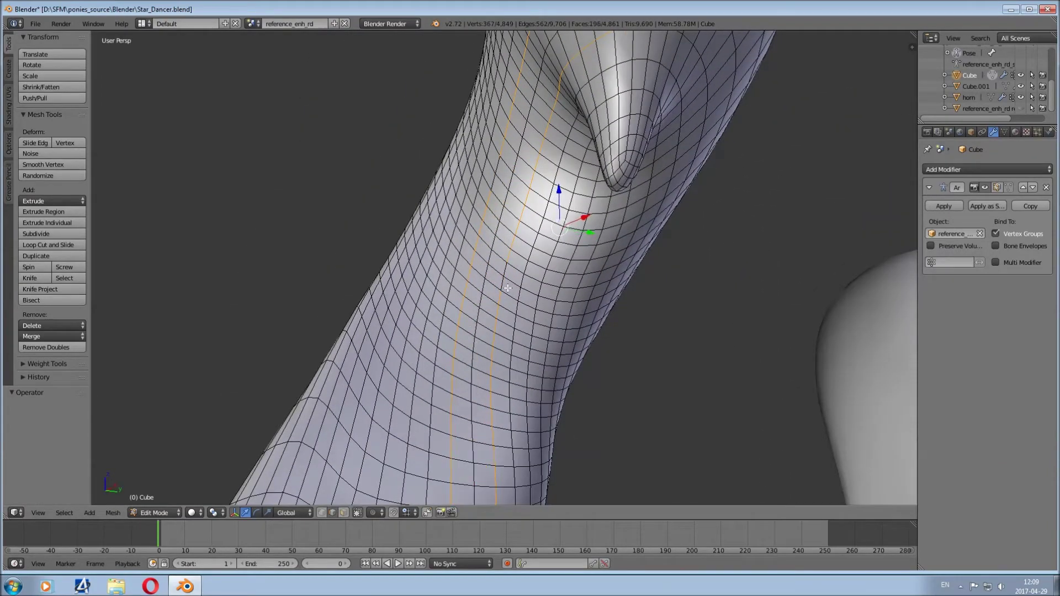
{"action": "middle_click_drag", "start_coordinate": [534, 227], "coordinate": [436, 168]}
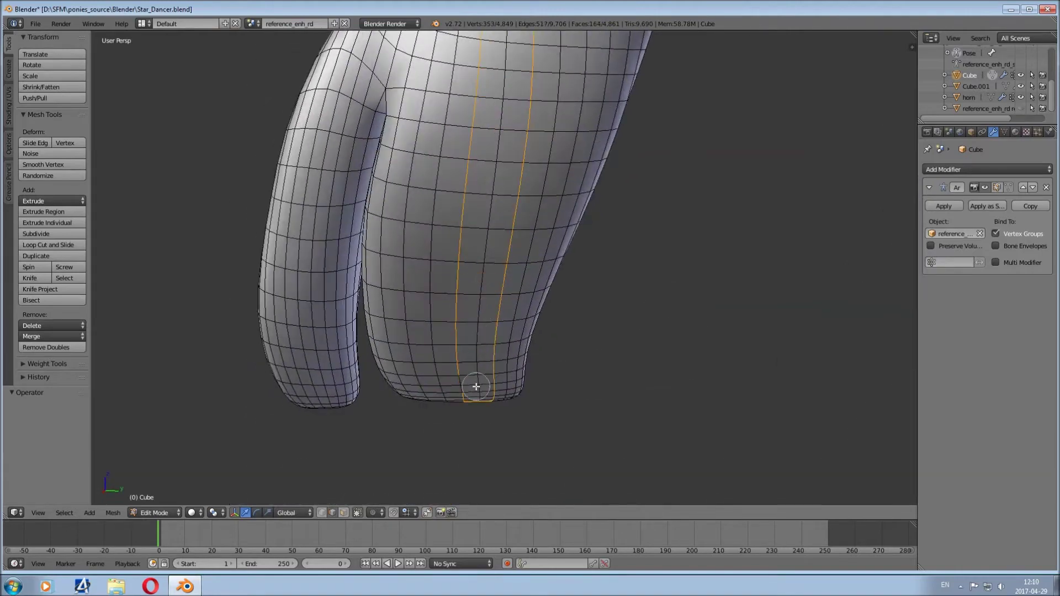
{"action": "scroll", "coordinate": [459, 378], "scroll_direction": "up", "scroll_amount": 3}
{"action": "left_click", "coordinate": [585, 365], "text": "ctrl"}
{"action": "mouse_move", "coordinate": [585, 365]}
{"action": "middle_mouse_down"}
{"action": "mouse_move", "coordinate": [609, 299]}
{"action": "mouse_move", "coordinate": [587, 232]}
{"action": "mouse_move", "coordinate": [585, 309]}
{"action": "mouse_move", "coordinate": [554, 343]}
{"action": "middle_mouse_up"}
Circle-deselect stray faces from the selected strip.
{"action": "key", "text": "c"}
{"action": "key", "text": "Escape"}
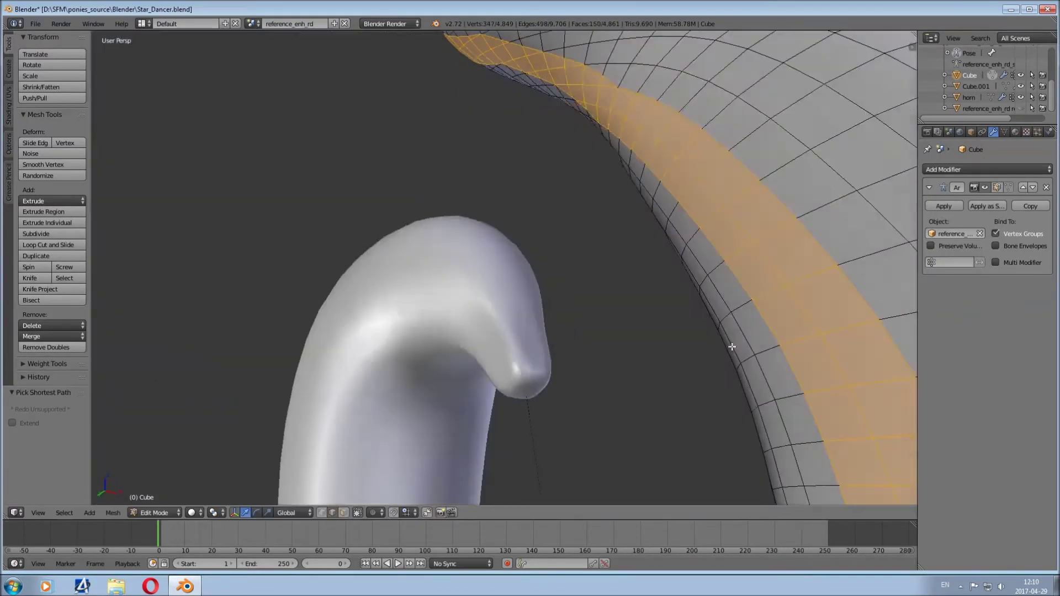
{"action": "key", "text": "c"}
{"action": "mouse_move", "coordinate": [514, 110]}
{"action": "middle_mouse_down"}
{"action": "mouse_move", "coordinate": [530, 309]}
{"action": "mouse_move", "coordinate": [519, 369]}
{"action": "middle_mouse_up"}
{"action": "key", "text": "c"}
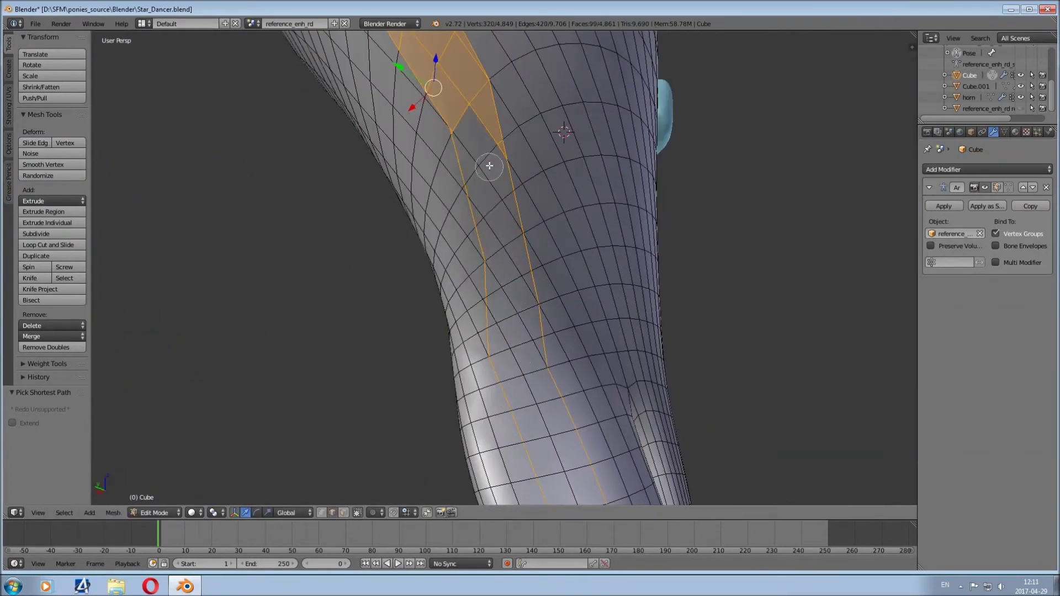
{"action": "key", "text": "Escape"}
{"action": "middle_click_drag", "start_coordinate": [467, 115], "coordinate": [495, 297]}
Brush away the remaining extra faces, including one on the rounded end.
{"action": "mouse_move", "coordinate": [472, 128]}
{"action": "middle_mouse_down"}
{"action": "mouse_move", "coordinate": [513, 300]}
{"action": "mouse_move", "coordinate": [478, 104]}
{"action": "mouse_move", "coordinate": [505, 286]}
{"action": "middle_mouse_up"}
{"action": "key", "text": "c"}
{"action": "key", "text": "Escape"}
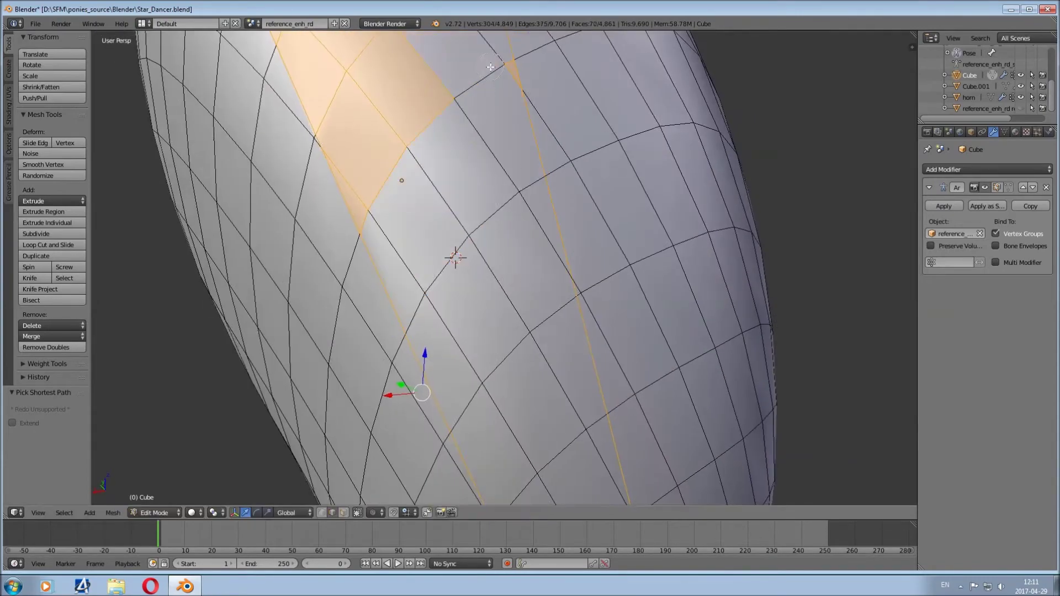
{"action": "key", "text": "c"}
{"action": "mouse_move", "coordinate": [444, 169]}
{"action": "middle_mouse_down"}
{"action": "mouse_move", "coordinate": [497, 284]}
{"action": "mouse_move", "coordinate": [420, 134]}
{"action": "mouse_move", "coordinate": [531, 320]}
{"action": "mouse_move", "coordinate": [461, 206]}
{"action": "middle_mouse_up"}
{"action": "mouse_move", "coordinate": [416, 123]}
{"action": "middle_mouse_down"}
{"action": "mouse_move", "coordinate": [420, 72]}
{"action": "mouse_move", "coordinate": [497, 229]}
{"action": "mouse_move", "coordinate": [458, 302]}
{"action": "middle_mouse_up"}
{"action": "middle_click_drag", "start_coordinate": [412, 97], "coordinate": [522, 299]}
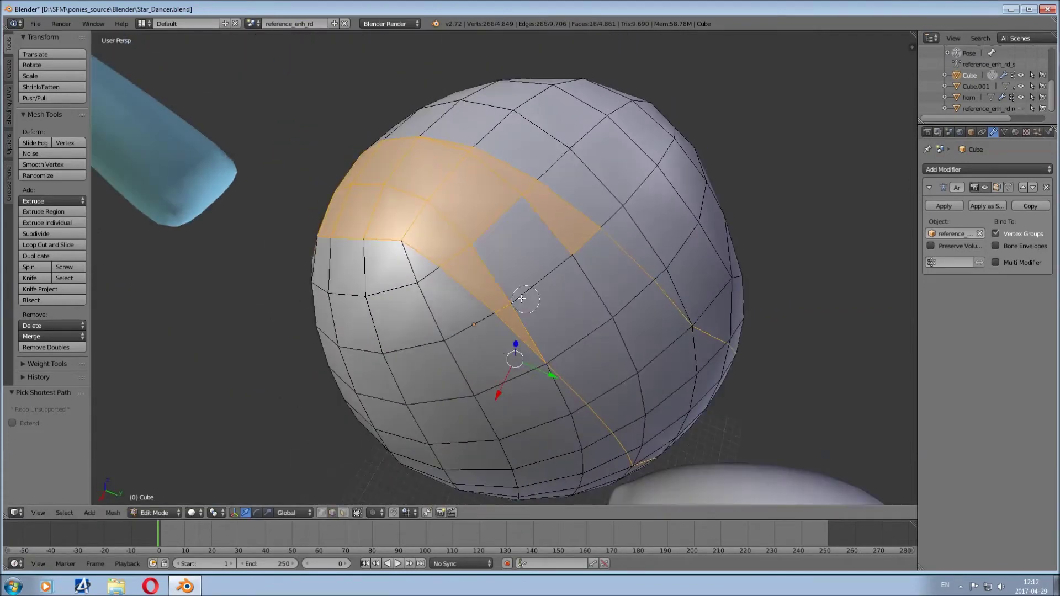
Mark a seam along an edge path across the strand's rounded end.
{"action": "mouse_move", "coordinate": [453, 209]}
{"action": "middle_mouse_down"}
{"action": "mouse_move", "coordinate": [543, 278]}
{"action": "mouse_move", "coordinate": [653, 337]}
{"action": "middle_mouse_up"}
{"action": "left_click", "coordinate": [544, 279], "text": "ctrl"}
{"action": "key", "text": "ctrl+e"}
{"action": "left_click", "coordinate": [544, 278]}
{"action": "left_click", "coordinate": [653, 337], "text": "alt"}
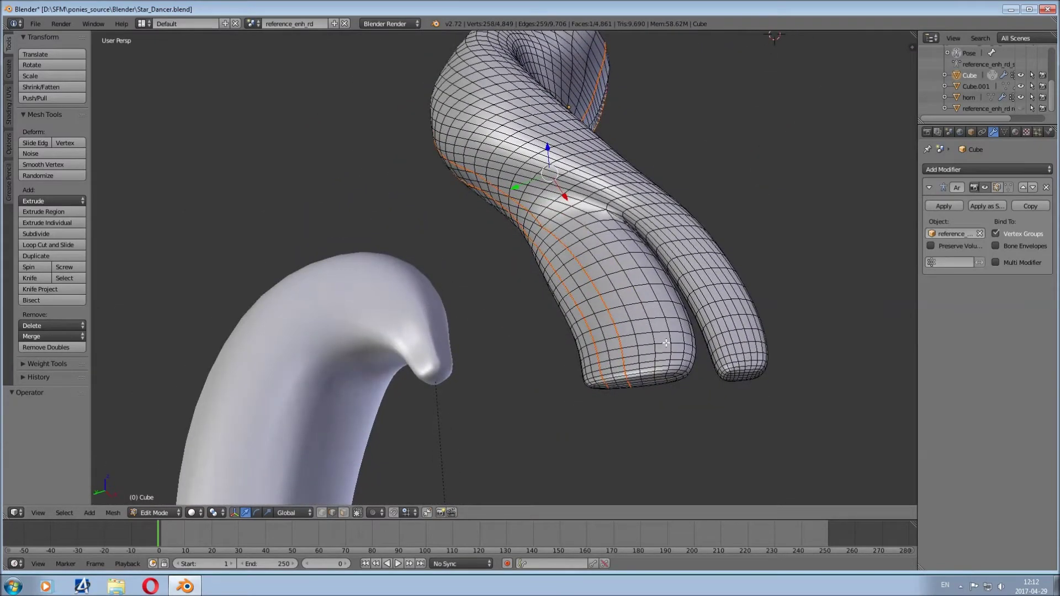
Extend the edge path down the strand's lower end and mark it as a seam.
{"action": "middle_click_drag", "start_coordinate": [576, 211], "coordinate": [594, 183]}
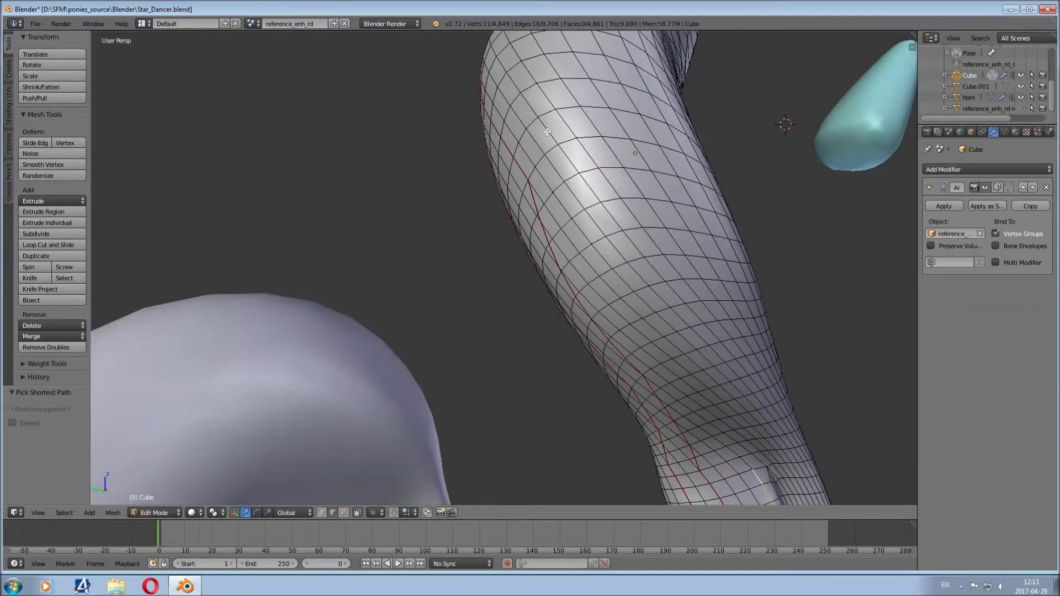
{"action": "left_click", "coordinate": [594, 182], "text": "ctrl"}
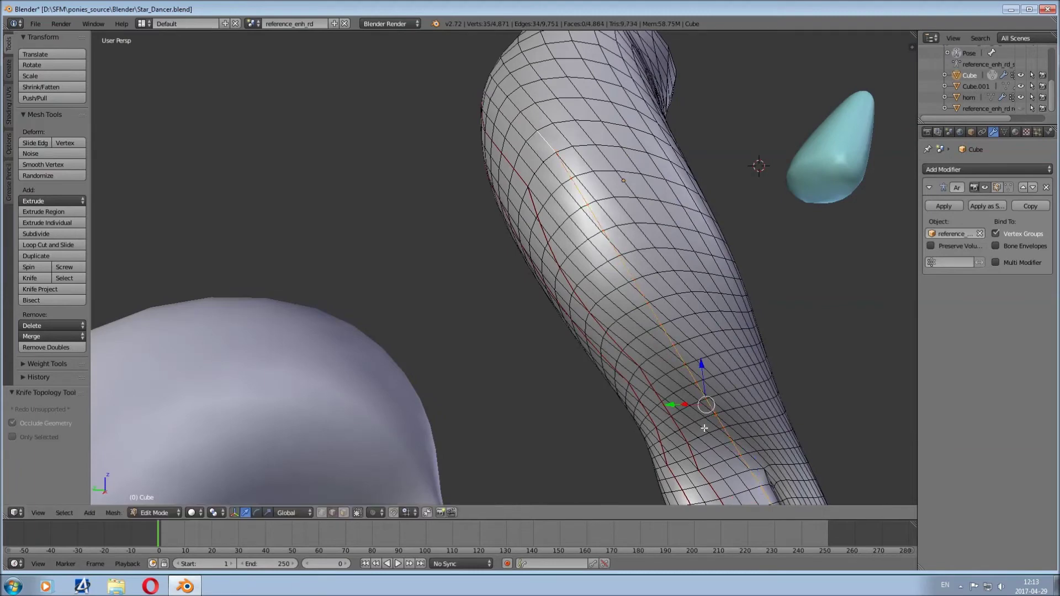
{"action": "middle_click_drag", "start_coordinate": [704, 428], "coordinate": [703, 404]}
{"action": "key", "text": "ctrl+e"}
Dissolve a stray edge path and the leftover vertices on the strand.
{"action": "left_click", "coordinate": [625, 329]}
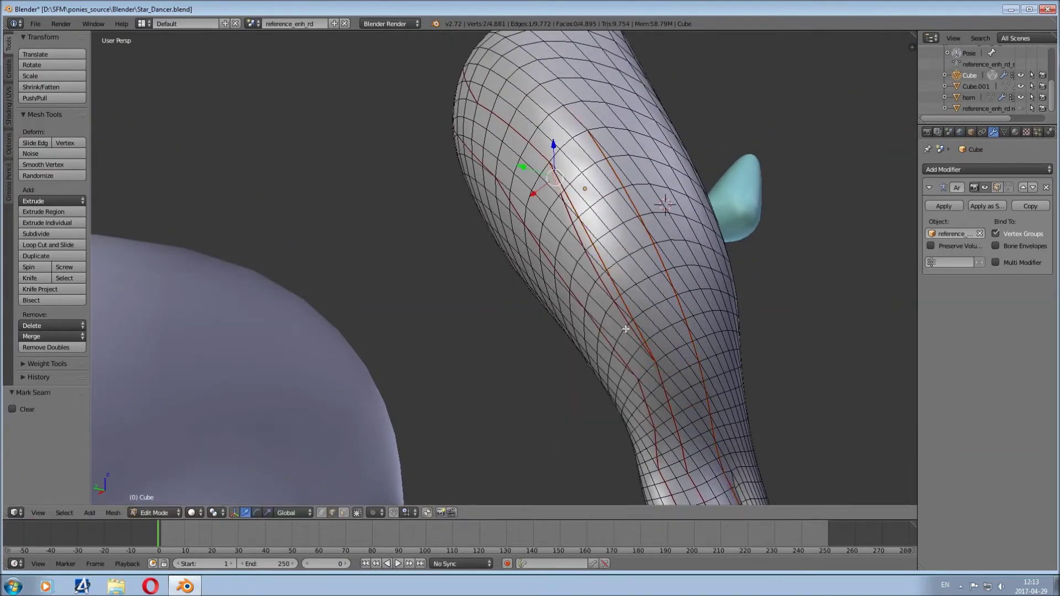
{"action": "mouse_move", "coordinate": [648, 356]}
{"action": "middle_mouse_down"}
{"action": "mouse_move", "coordinate": [516, 260]}
{"action": "mouse_move", "coordinate": [575, 267]}
{"action": "mouse_move", "coordinate": [495, 340]}
{"action": "middle_mouse_up"}
{"action": "key", "text": "x"}
{"action": "left_click", "coordinate": [534, 369]}
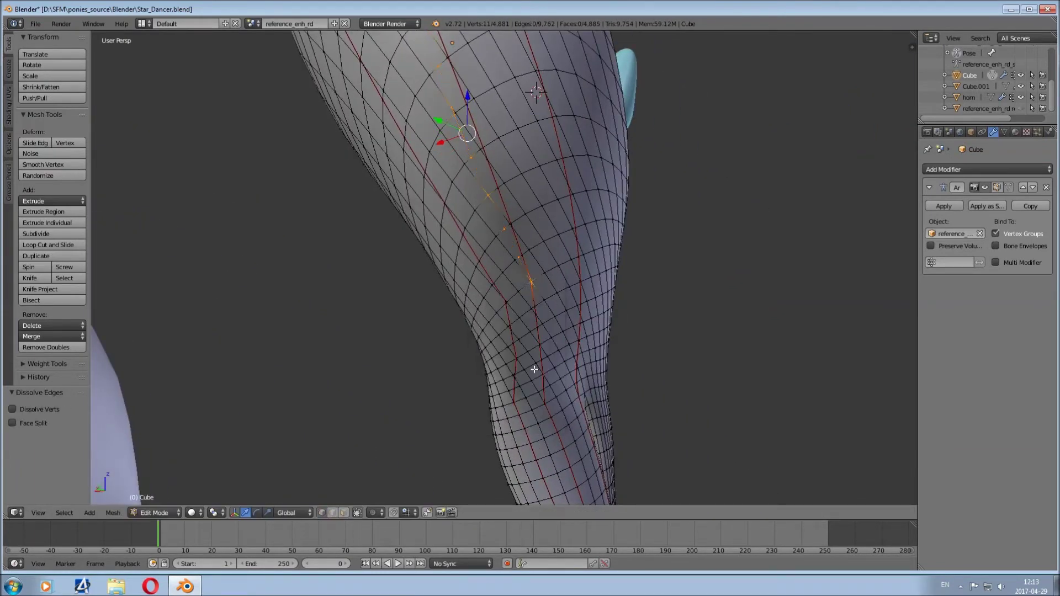
{"action": "key", "text": "x"}
{"action": "left_click", "coordinate": [575, 271]}
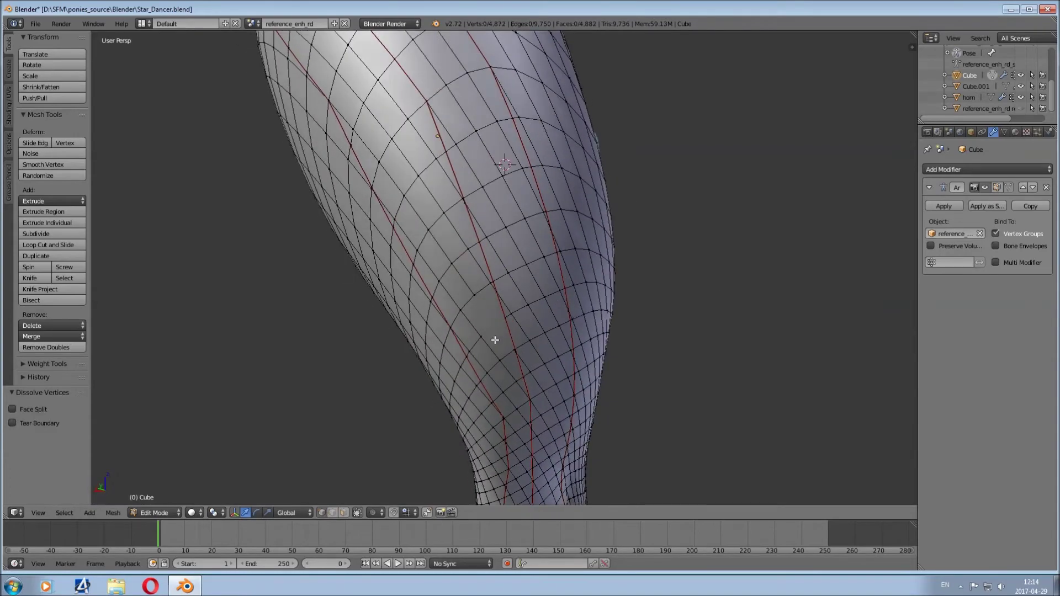
Join two vertices on the rounded end with a new edge (J).
{"action": "scroll", "coordinate": [526, 385], "scroll_direction": "down", "scroll_amount": 3}
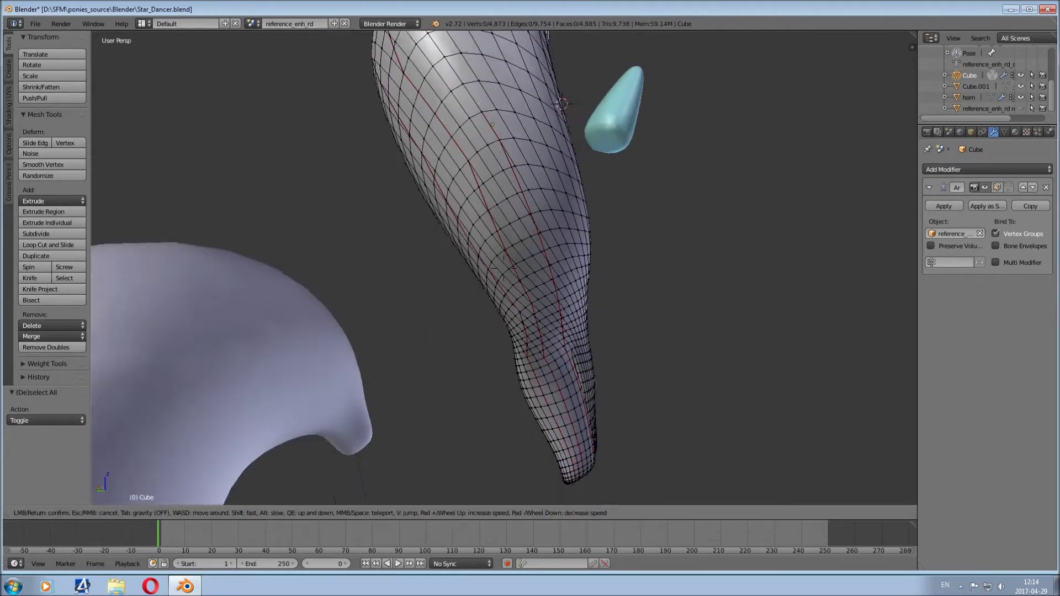
{"action": "middle_click_drag", "start_coordinate": [526, 386], "coordinate": [510, 160]}
{"action": "right_click", "coordinate": [509, 153], "text": "ctrl"}
{"action": "middle_click_drag", "start_coordinate": [481, 281], "coordinate": [436, 112]}
{"action": "right_click", "coordinate": [436, 113], "text": "shift"}
{"action": "key", "text": "j"}
{"action": "middle_click_drag", "start_coordinate": [467, 249], "coordinate": [446, 200]}
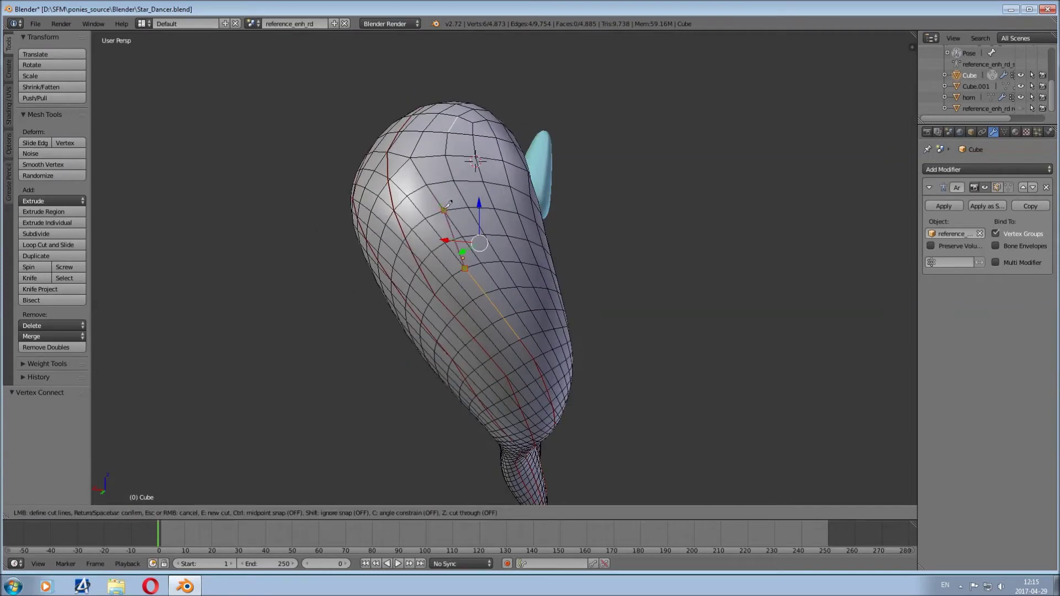
{"action": "mouse_move", "coordinate": [486, 230]}
{"action": "middle_mouse_down"}
{"action": "mouse_move", "coordinate": [578, 195]}
{"action": "mouse_move", "coordinate": [541, 399]}
{"action": "middle_mouse_up"}
{"action": "key", "text": "ctrl+z"}
{"action": "key", "text": "ctrl+shift+z"}
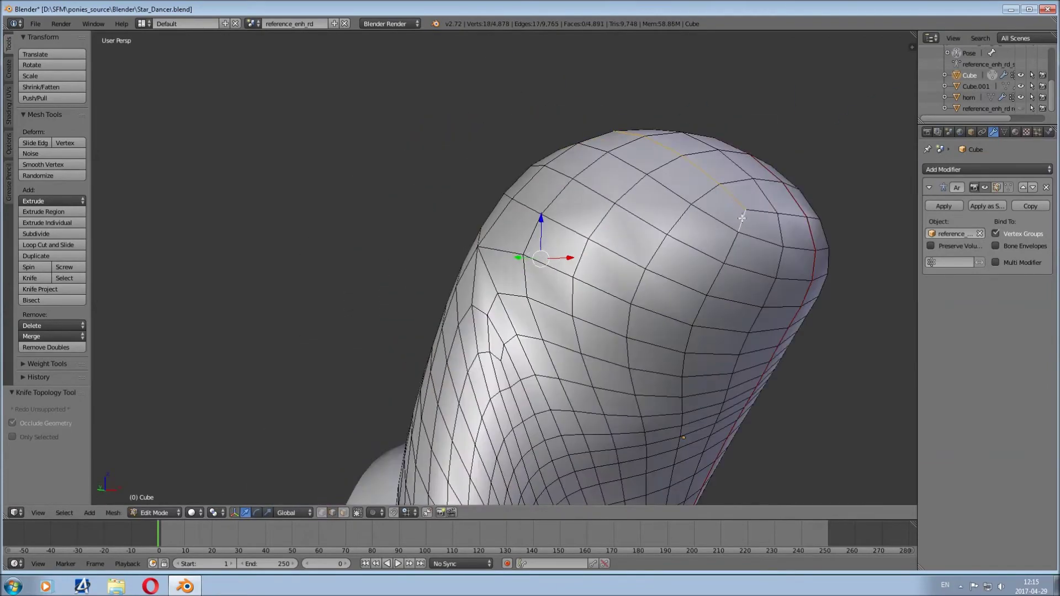
Add a knife cut on the rounded end and extend the selection along the strand.
{"action": "middle_click_drag", "start_coordinate": [541, 399], "coordinate": [683, 320]}
{"action": "left_click", "coordinate": [683, 321], "text": "shift"}
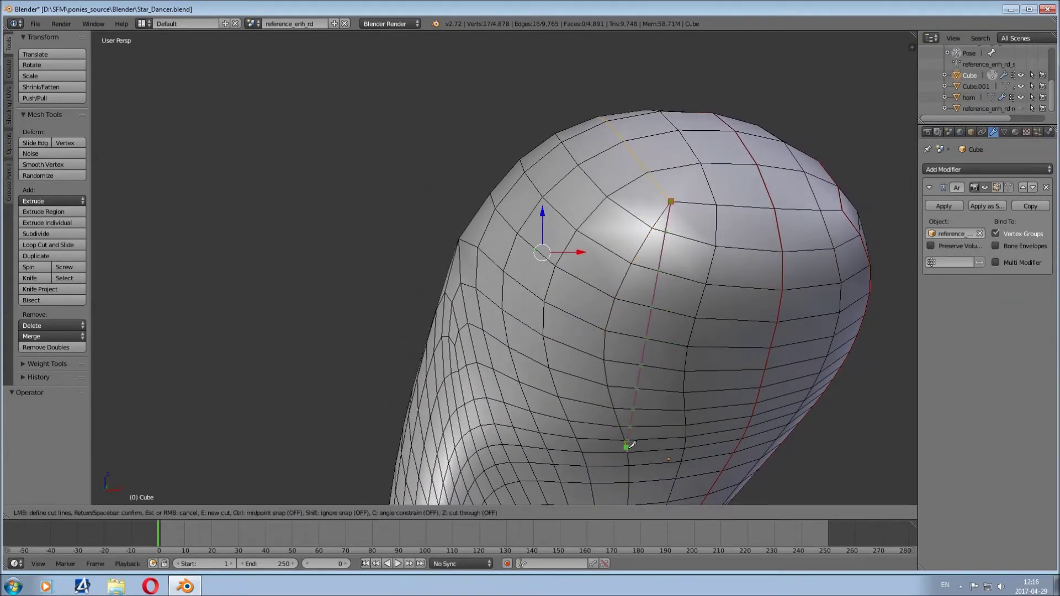
{"action": "key", "text": "Return"}
{"action": "middle_click_drag", "start_coordinate": [635, 437], "coordinate": [567, 240]}
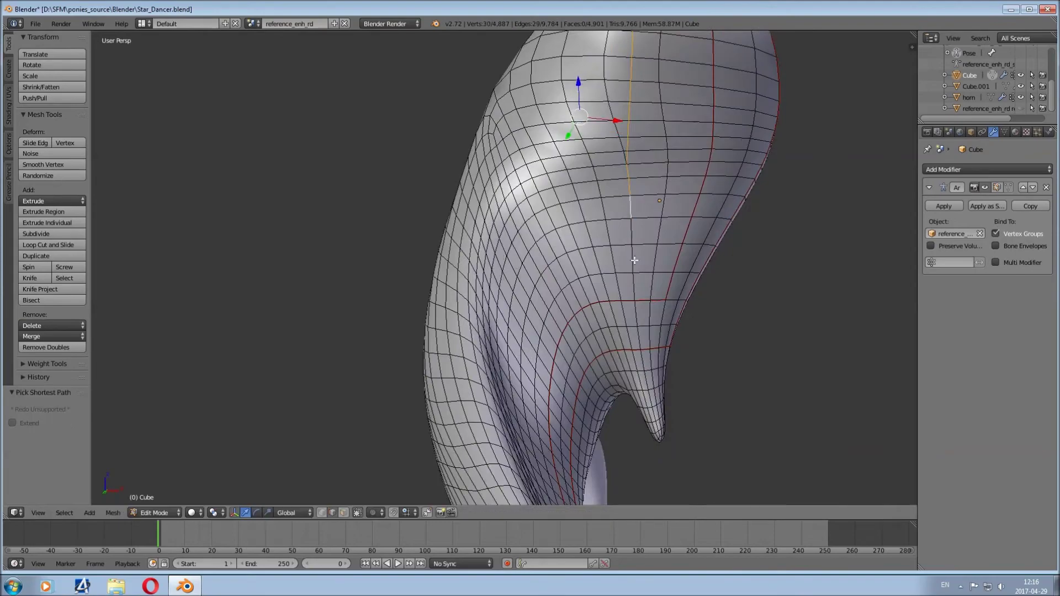
{"action": "right_click", "coordinate": [510, 321], "text": "ctrl"}
{"action": "mouse_move", "coordinate": [510, 322]}
{"action": "middle_mouse_down"}
{"action": "mouse_move", "coordinate": [560, 358]}
{"action": "mouse_move", "coordinate": [814, 170]}
{"action": "mouse_move", "coordinate": [635, 231]}
{"action": "middle_mouse_up"}
Hide the linked mane part, seam a new cut on the rounded end, then reveal everything.
{"action": "key", "text": "alt+h"}
{"action": "key", "text": "l"}
{"action": "key", "text": "h"}
{"action": "scroll", "coordinate": [635, 232], "scroll_direction": "up", "scroll_amount": 3}
{"action": "key", "text": "k"}
{"action": "left_click", "coordinate": [636, 145]}
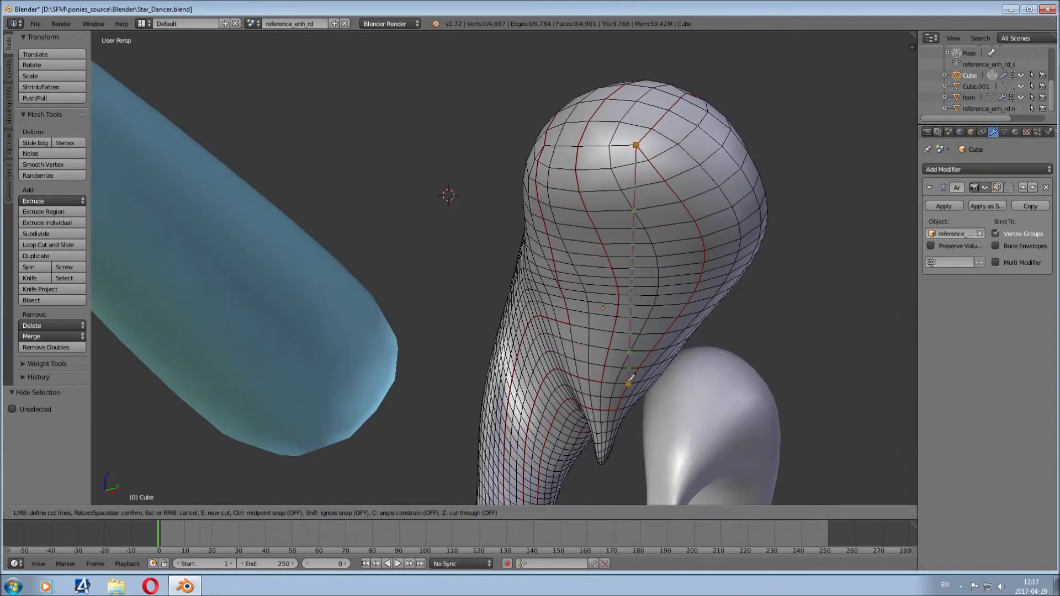
{"action": "key", "text": "ctrl+e"}
{"action": "left_click", "coordinate": [603, 303]}
{"action": "scroll", "coordinate": [294, 253], "scroll_direction": "down", "scroll_amount": 4}
{"action": "key", "text": "alt+h"}
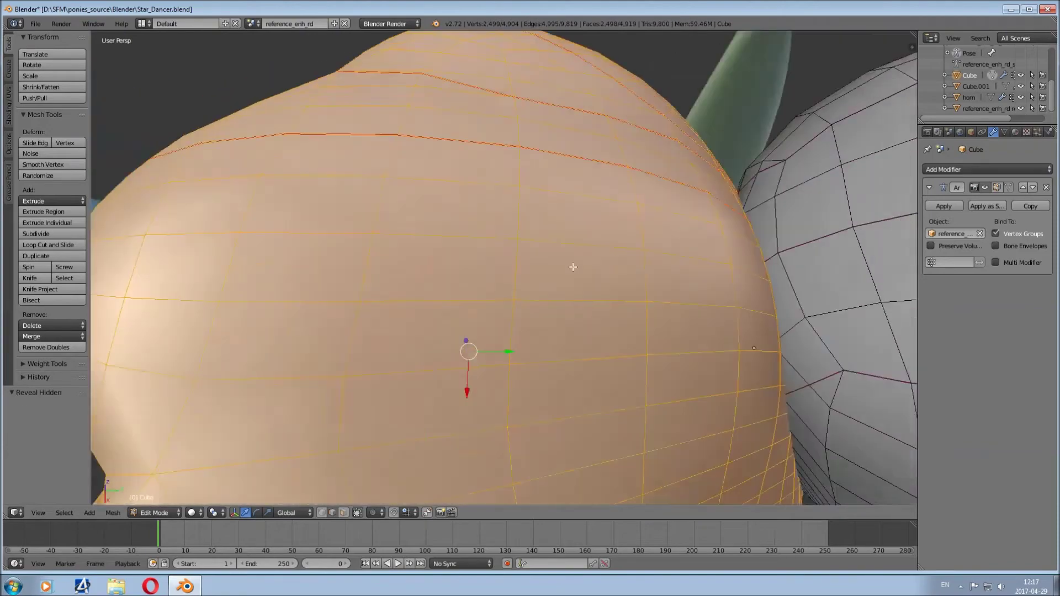
{"action": "scroll", "coordinate": [624, 191], "scroll_direction": "down", "scroll_amount": 3}
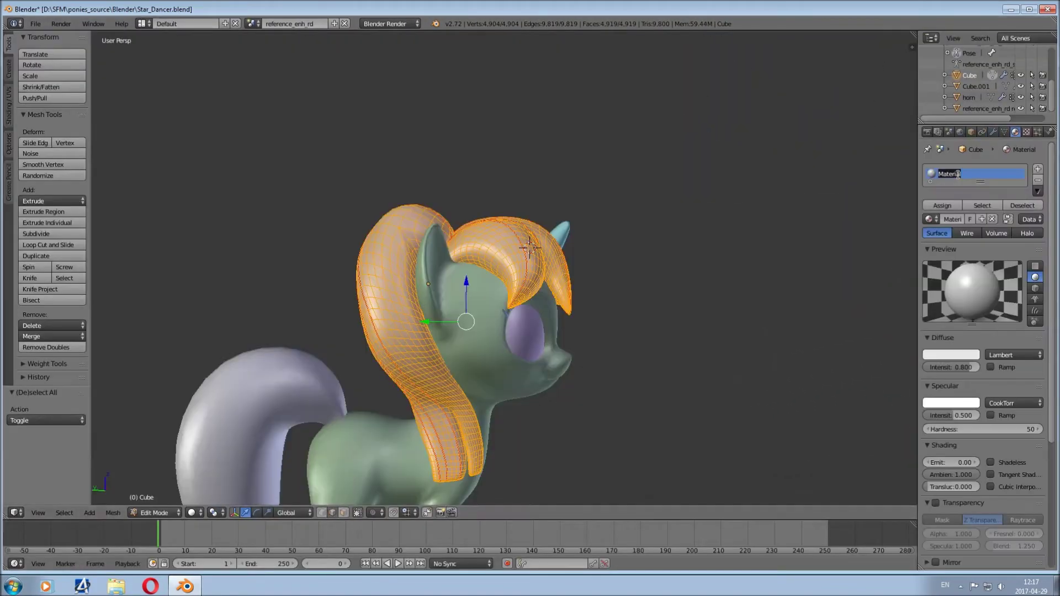
Unwrap the whole mane with the Angle Based method in the UV Editing layout.
{"action": "left_click", "coordinate": [145, 23]}
{"action": "left_click", "coordinate": [166, 145]}
{"action": "key", "text": "u"}
{"action": "left_click", "coordinate": [742, 284]}
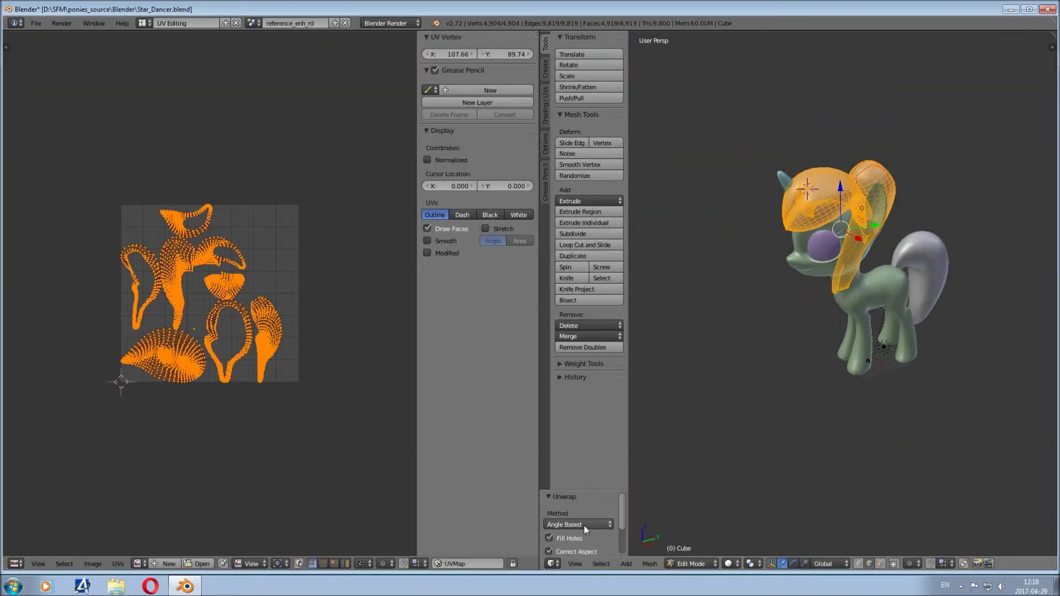
Move a mane UV island into place and sync UV selection with the mesh.
{"action": "key", "text": "g"}
{"action": "left_click", "coordinate": [220, 286]}
{"action": "right_click", "coordinate": [187, 219]}
{"action": "key", "text": "g"}
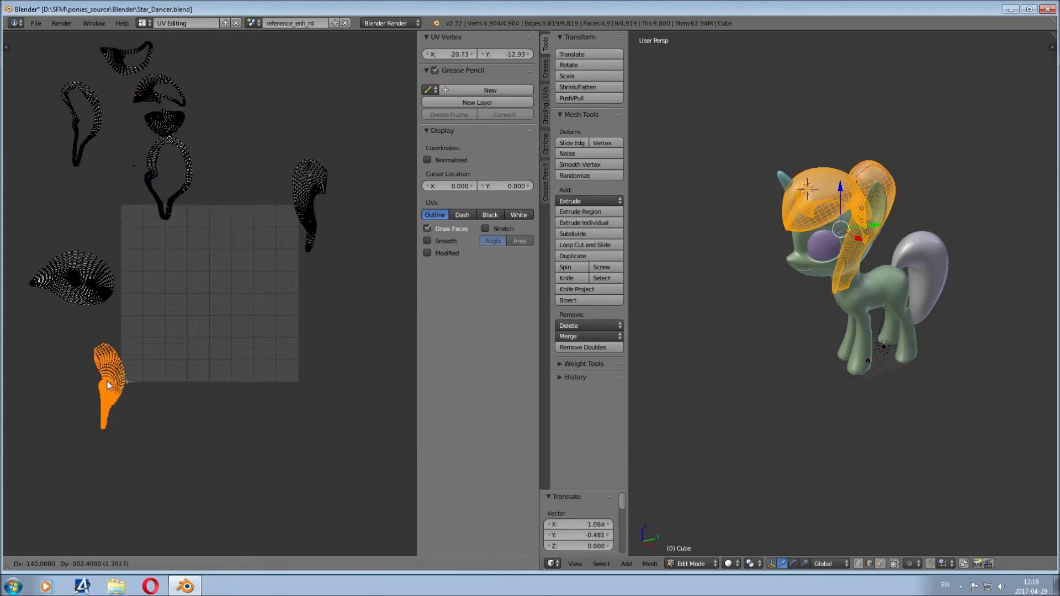
{"action": "left_click", "coordinate": [299, 567]}
{"action": "mouse_move", "coordinate": [828, 332]}
{"action": "middle_mouse_down"}
{"action": "mouse_move", "coordinate": [817, 248]}
{"action": "mouse_move", "coordinate": [854, 370]}
{"action": "middle_mouse_up"}
Select the mane parts in the 3D view along with their linked UV islands.
{"action": "key", "text": "a"}
{"action": "right_click", "coordinate": [816, 224]}
{"action": "right_click", "coordinate": [839, 166], "text": "shift"}
{"action": "mouse_move", "coordinate": [874, 329]}
{"action": "middle_mouse_down"}
{"action": "mouse_move", "coordinate": [861, 276]}
{"action": "mouse_move", "coordinate": [872, 248]}
{"action": "middle_mouse_up"}
{"action": "right_click", "coordinate": [861, 144]}
{"action": "right_click", "coordinate": [379, 369], "text": "shift"}
{"action": "key", "text": "ctrl+z"}
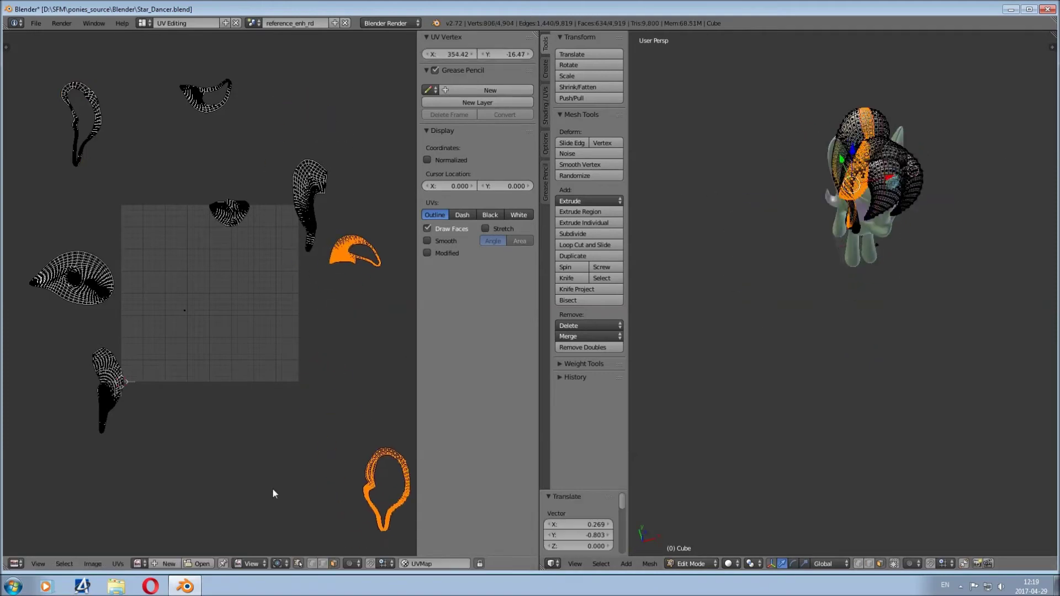
{"action": "key", "text": "ctrl+z"}
{"action": "key", "text": "ctrl+shift+z"}
Add another UV island and reposition the selected islands in the square.
{"action": "scroll", "coordinate": [226, 127], "scroll_direction": "up", "scroll_amount": 4}
{"action": "scroll", "coordinate": [226, 127], "scroll_direction": "down", "scroll_amount": 4}
{"action": "right_click", "coordinate": [171, 154]}
{"action": "left_click_drag", "start_coordinate": [319, 123], "coordinate": [184, 195], "text": "ctrl"}
{"action": "mouse_move", "coordinate": [861, 221]}
{"action": "middle_mouse_down"}
{"action": "mouse_move", "coordinate": [961, 146]}
{"action": "mouse_move", "coordinate": [773, 166]}
{"action": "middle_mouse_up"}
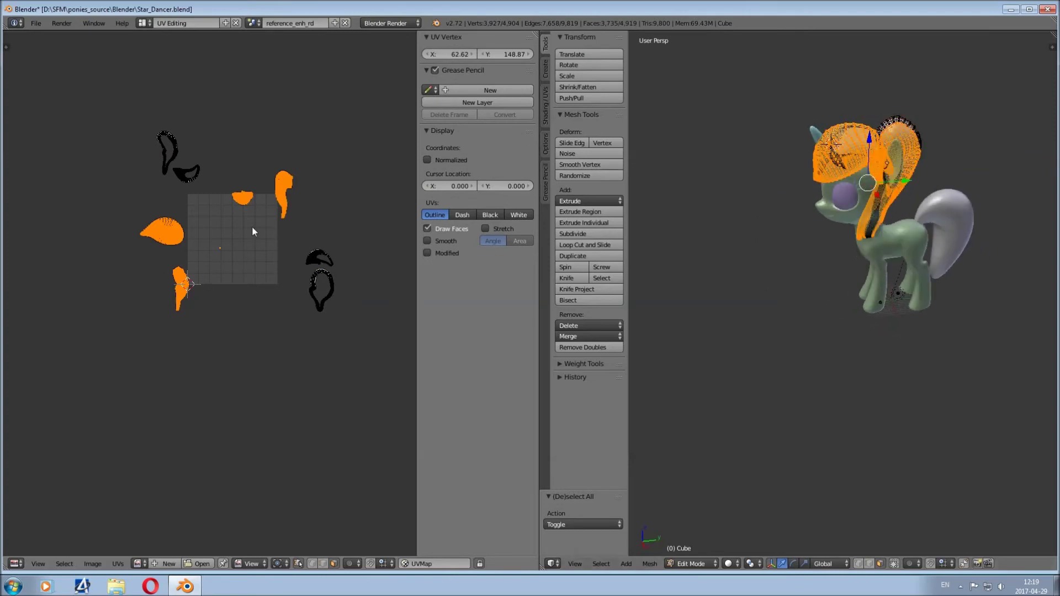
Pack all the mane UV islands into the square and fit them in view.
{"action": "key", "text": "ctrl+z"}
{"action": "key", "text": "ctrl+z"}
{"action": "key", "text": "ctrl+z"}
{"action": "key", "text": "ctrl+z"}
{"action": "key", "text": "ctrl+z"}
{"action": "key", "text": "ctrl+z"}
{"action": "key", "text": "ctrl+z"}
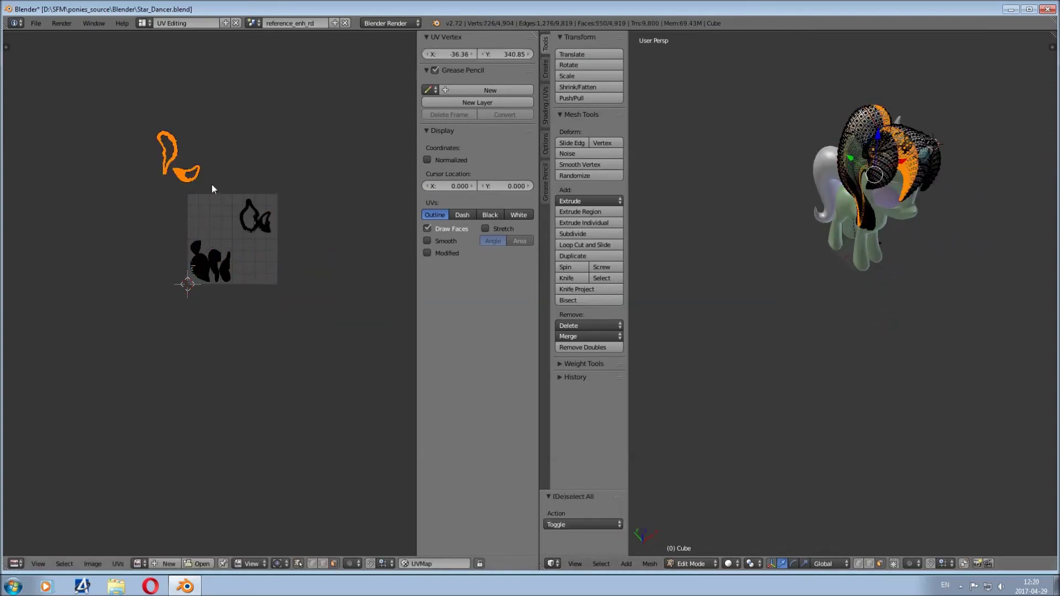
{"action": "key", "text": "Escape"}
{"action": "key", "text": "Home"}
{"action": "key", "text": "a"}
Open Export UV Layout, cancel it, and return to the Default layout.
{"action": "left_click", "coordinate": [110, 564]}
{"action": "left_click", "coordinate": [173, 279]}
{"action": "key", "text": "Escape"}
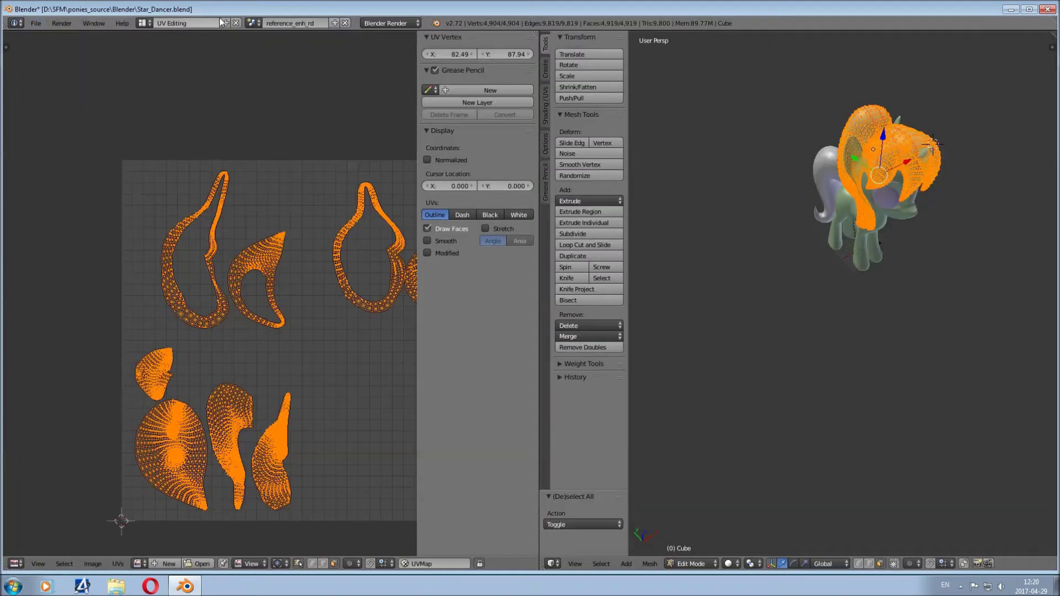
{"action": "key", "text": "ctrl+Left"}
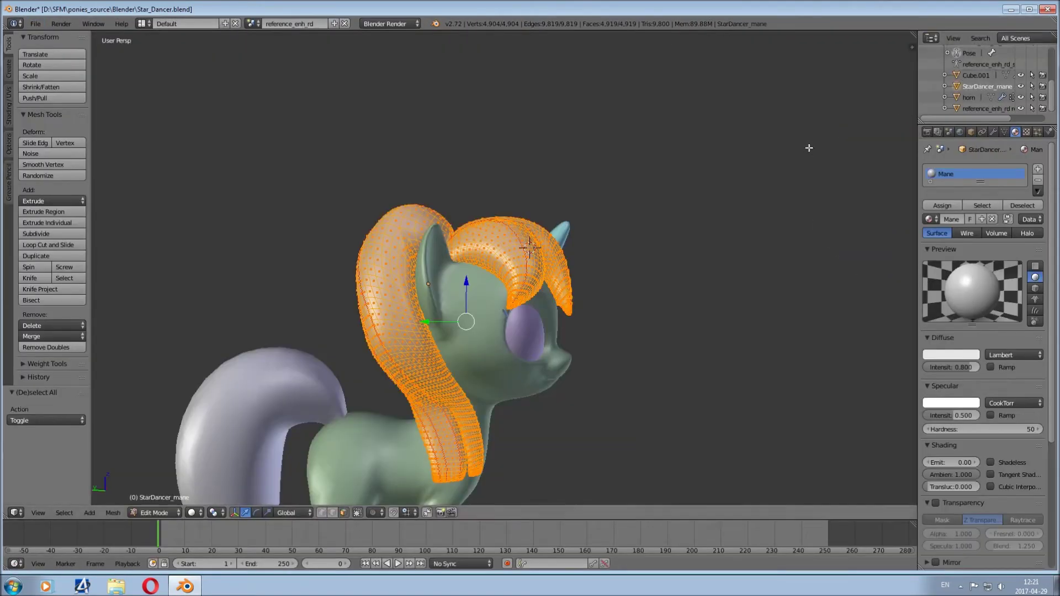
Leave mane edit mode and start editing the tail object.
{"action": "key", "text": "Tab"}
{"action": "middle_click_drag", "start_coordinate": [548, 276], "coordinate": [587, 252]}
{"action": "right_click", "coordinate": [386, 309]}
{"action": "key", "text": "Tab"}
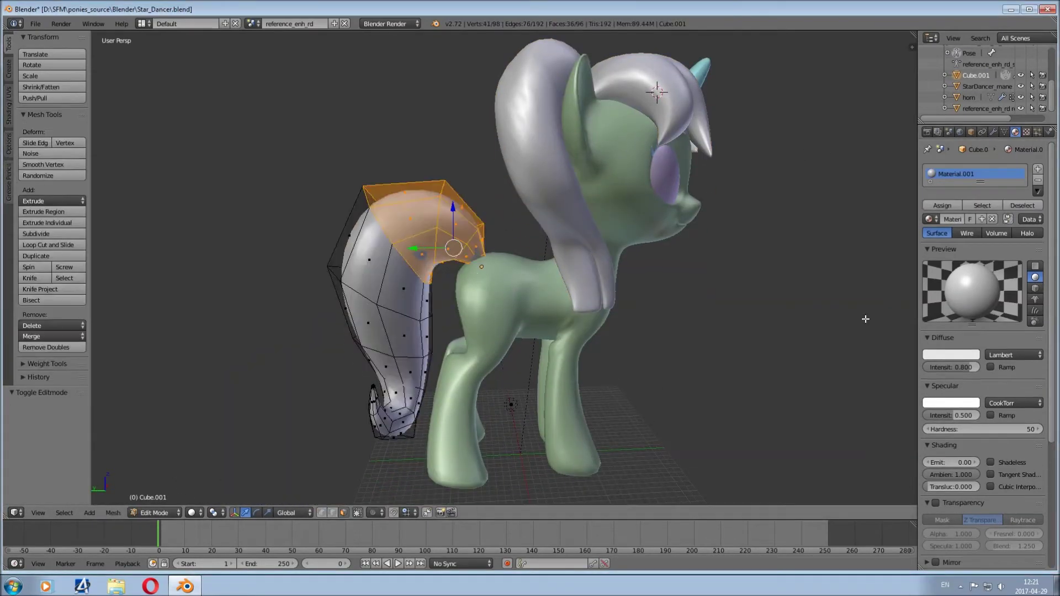
Mark an edge loop around the tail as a UV seam.
{"action": "right_click", "coordinate": [451, 220], "text": "alt"}
{"action": "middle_click_drag", "start_coordinate": [450, 220], "coordinate": [448, 216]}
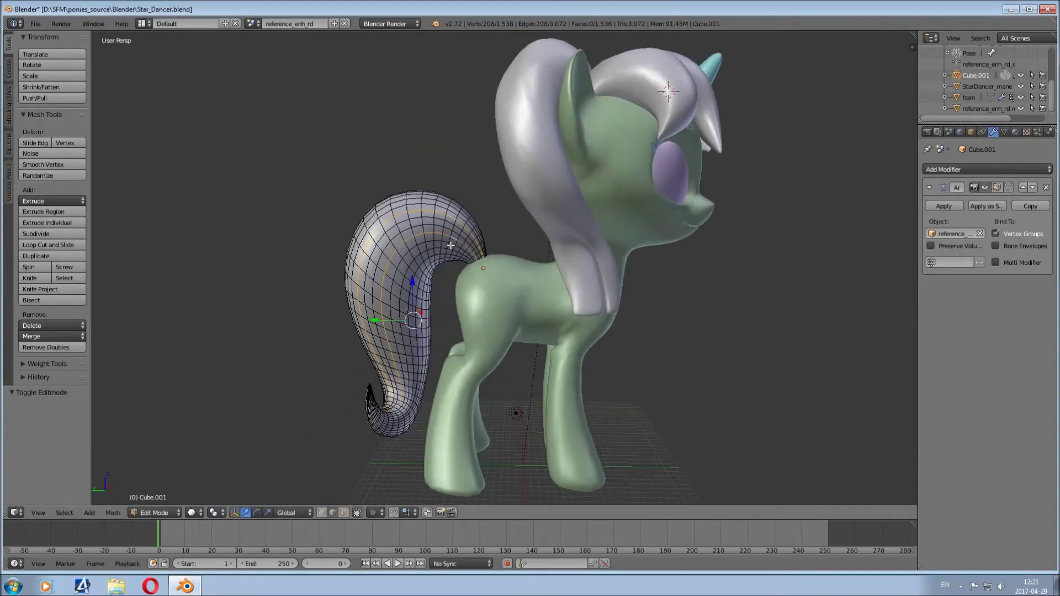
{"action": "key", "text": "ctrl+e"}
{"action": "left_click", "coordinate": [390, 272]}
Select the whole tail mesh and unwrap it in the UV Editing layout.
{"action": "key", "text": "a"}
{"action": "left_click", "coordinate": [166, 23]}
{"action": "left_click", "coordinate": [202, 61]}
{"action": "key", "text": "u"}
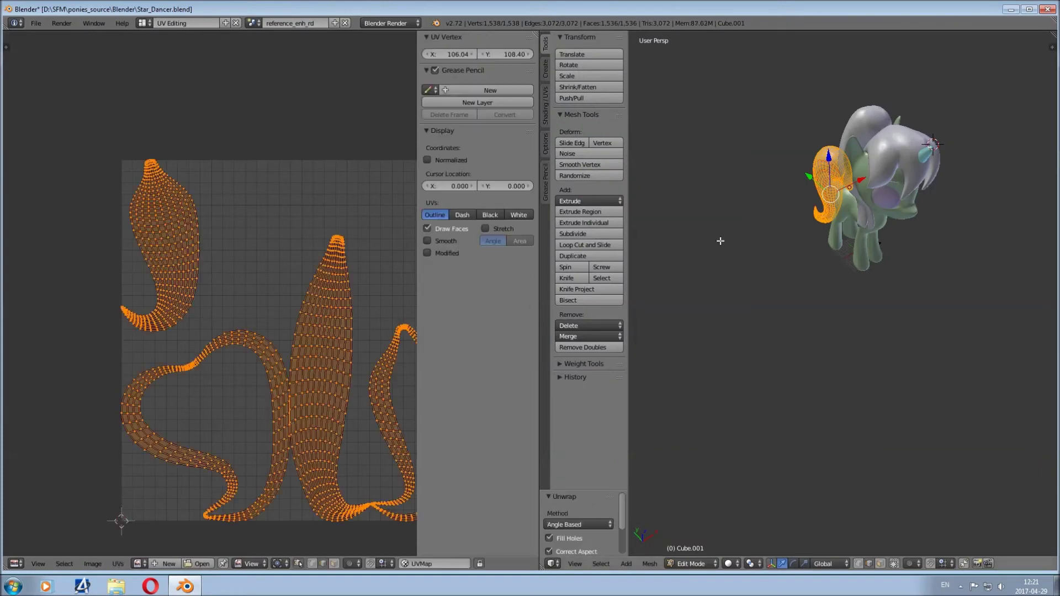
{"action": "scroll", "coordinate": [267, 224], "scroll_direction": "down", "scroll_amount": 2}
Move and rotate each tail UV island, including the loop and bottom pieces, into the grid, then open Export UV Layout.
{"action": "key", "text": "l"}
{"action": "key", "text": "g"}
{"action": "key", "text": "l"}
{"action": "key", "text": "g"}
{"action": "left_click", "coordinate": [310, 186]}
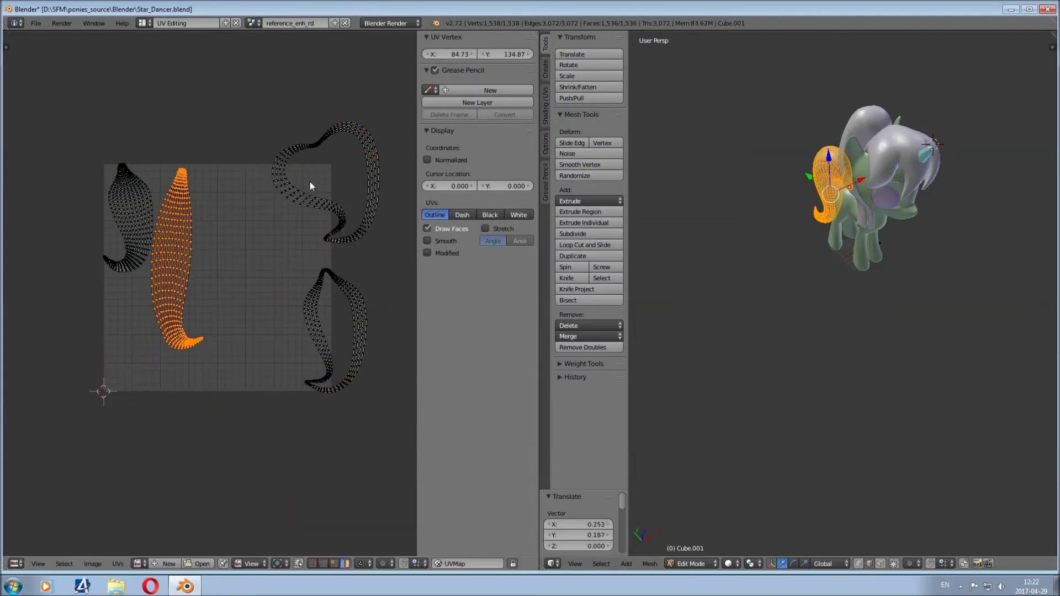
{"action": "key", "text": "l"}
{"action": "key", "text": "g"}
{"action": "left_click", "coordinate": [235, 231]}
{"action": "key", "text": "l"}
{"action": "key", "text": "g"}
{"action": "left_click", "coordinate": [300, 356]}
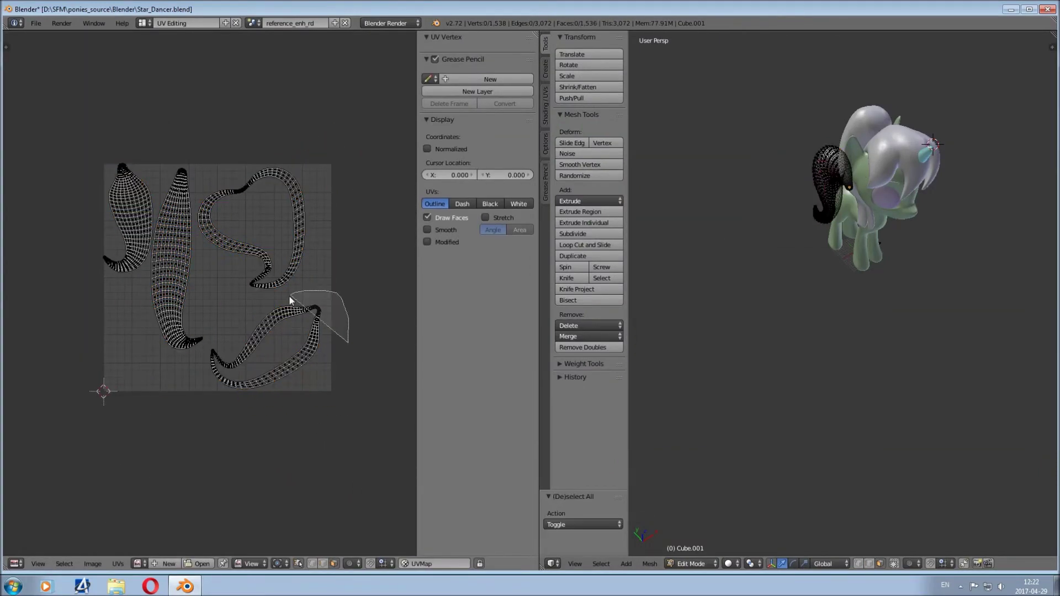
{"action": "left_click", "coordinate": [105, 564]}
{"action": "left_click", "coordinate": [133, 309]}
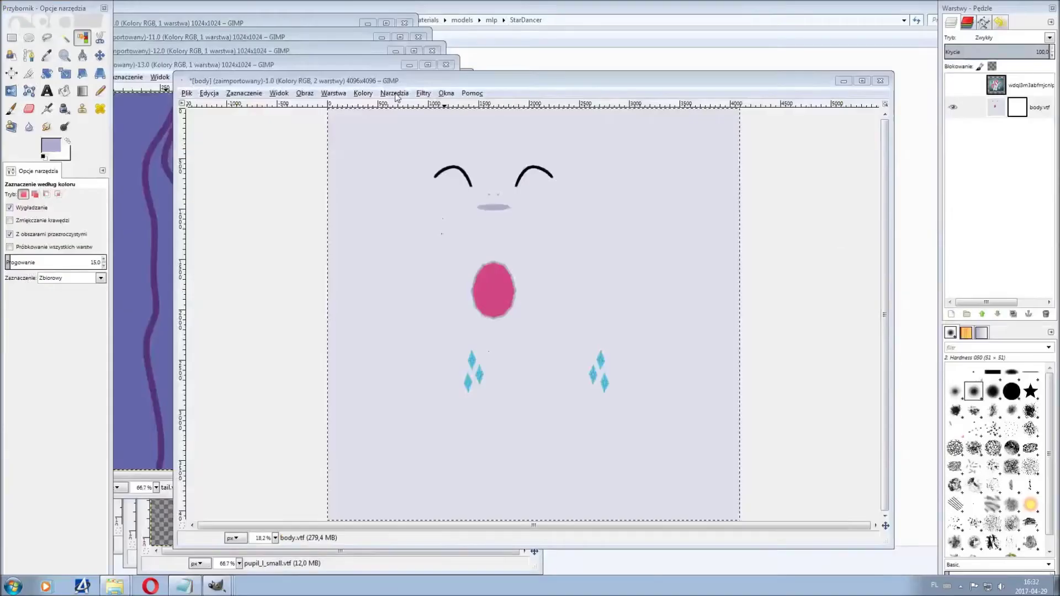
Add the sparkle PNG as a layer, scale it to 517x517, and anchor it over the right crystals.
{"action": "double_click", "coordinate": [375, 375]}
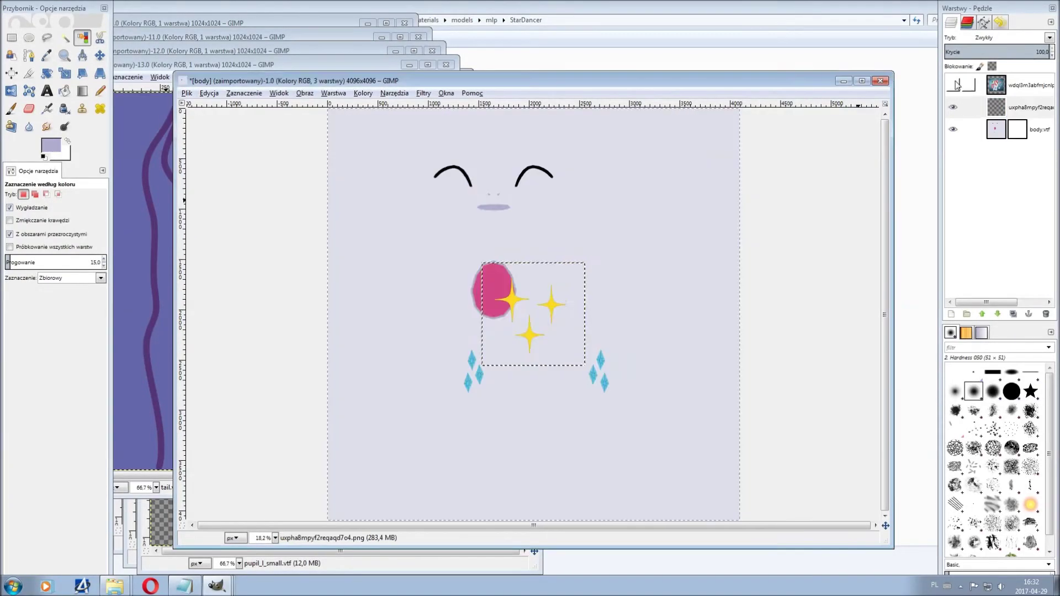
{"action": "left_click", "coordinate": [100, 55]}
{"action": "left_click_drag", "start_coordinate": [559, 314], "coordinate": [626, 367]}
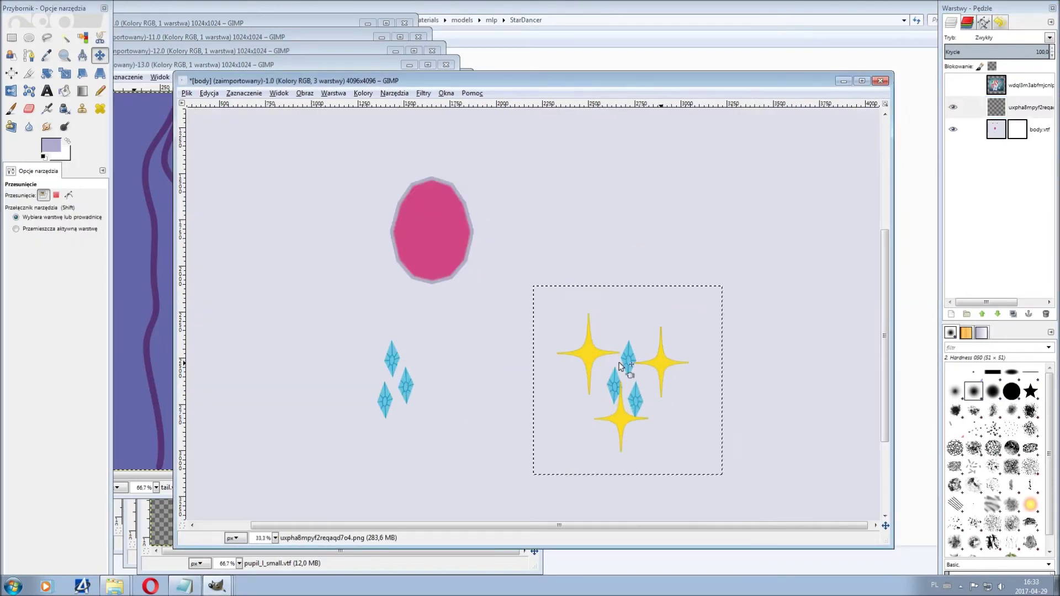
{"action": "scroll", "coordinate": [627, 355], "scroll_direction": "up", "scroll_amount": 2, "text": "ctrl"}
{"action": "key", "text": "shift+s"}
{"action": "left_click", "coordinate": [662, 265]}
{"action": "left_click_drag", "start_coordinate": [663, 265], "coordinate": [654, 310], "text": "ctrl"}
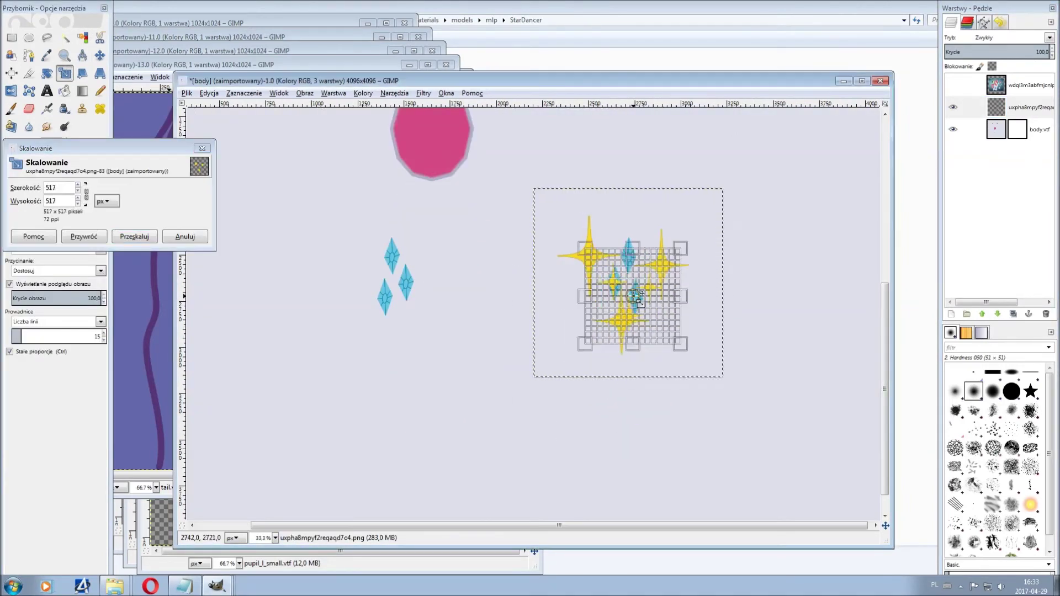
{"action": "left_click", "coordinate": [134, 236]}
{"action": "key", "text": "m"}
{"action": "left_click_drag", "start_coordinate": [647, 270], "coordinate": [652, 274]}
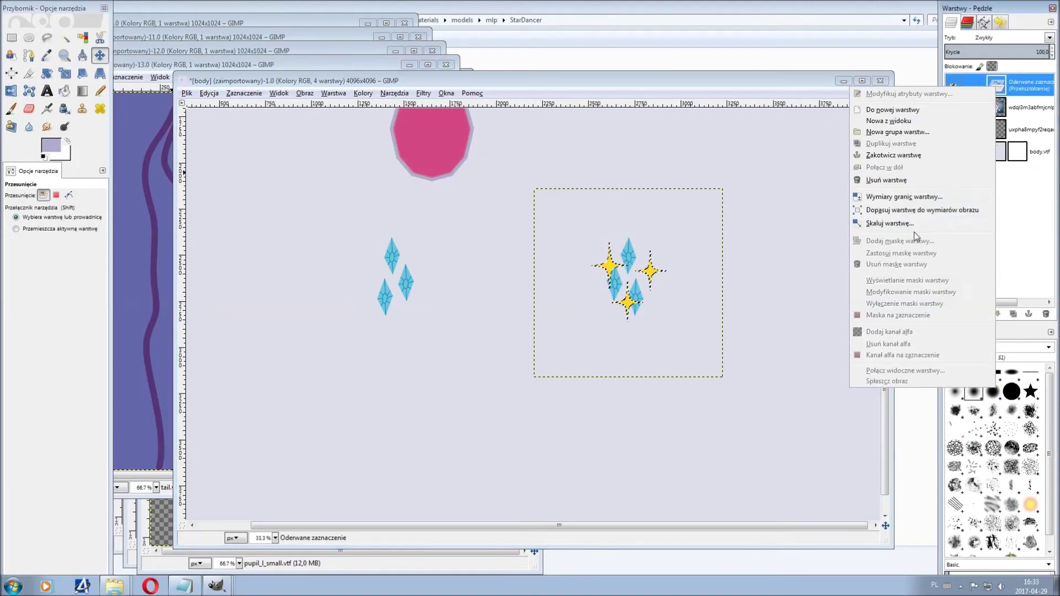
{"action": "key", "text": "ctrl+h"}
Copy the sparkles and paste them as a new layer for the other side.
{"action": "right_click", "coordinate": [994, 109]}
{"action": "key", "text": "ctrl+c"}
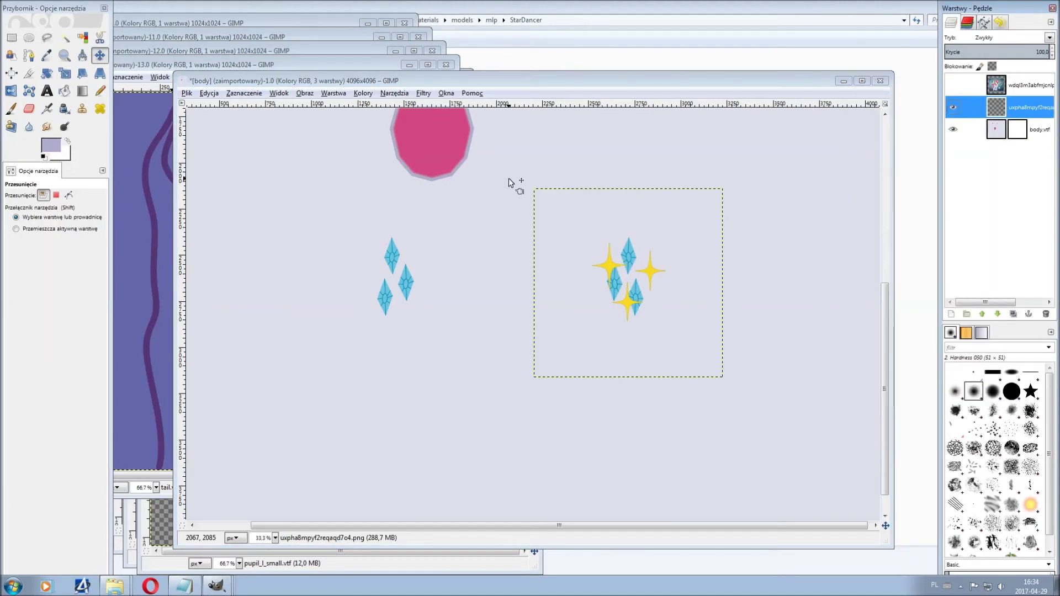
{"action": "right_click", "coordinate": [652, 232]}
{"action": "left_click", "coordinate": [791, 359]}
{"action": "scroll", "coordinate": [579, 309], "scroll_direction": "down", "scroll_amount": 2, "text": "ctrl"}
{"action": "scroll", "coordinate": [608, 353], "scroll_direction": "up", "scroll_amount": 1, "text": "ctrl"}
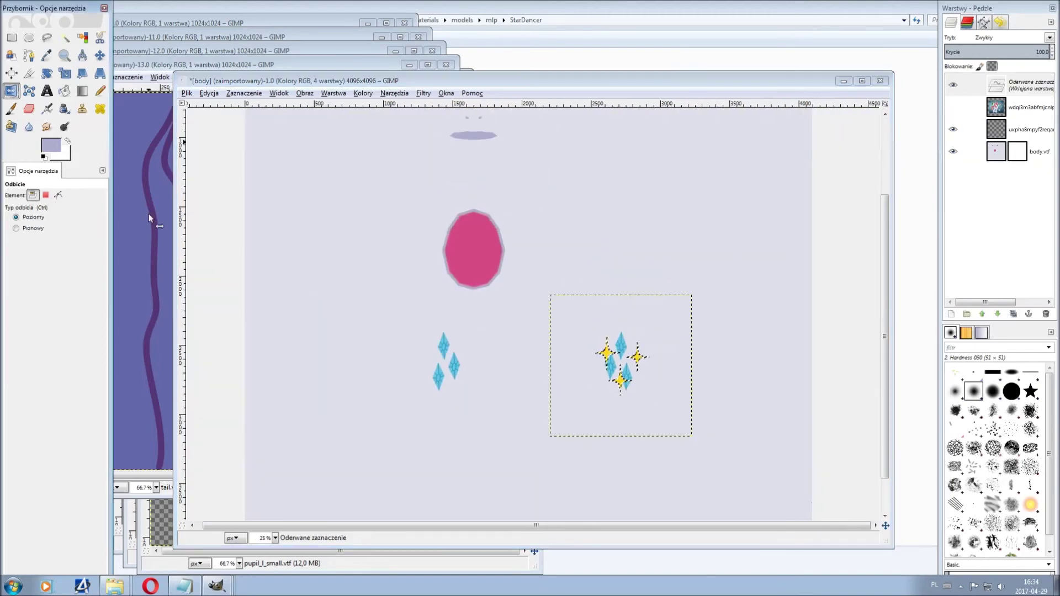
{"action": "scroll", "coordinate": [738, 339], "scroll_direction": "up", "scroll_amount": 1, "text": "ctrl"}
{"action": "scroll", "coordinate": [725, 244], "scroll_direction": "up", "scroll_amount": 1, "text": "ctrl"}
{"action": "right_click", "coordinate": [628, 281]}
{"action": "left_click", "coordinate": [862, 408]}
{"action": "scroll", "coordinate": [172, 108], "scroll_direction": "down", "scroll_amount": 3, "text": "ctrl"}
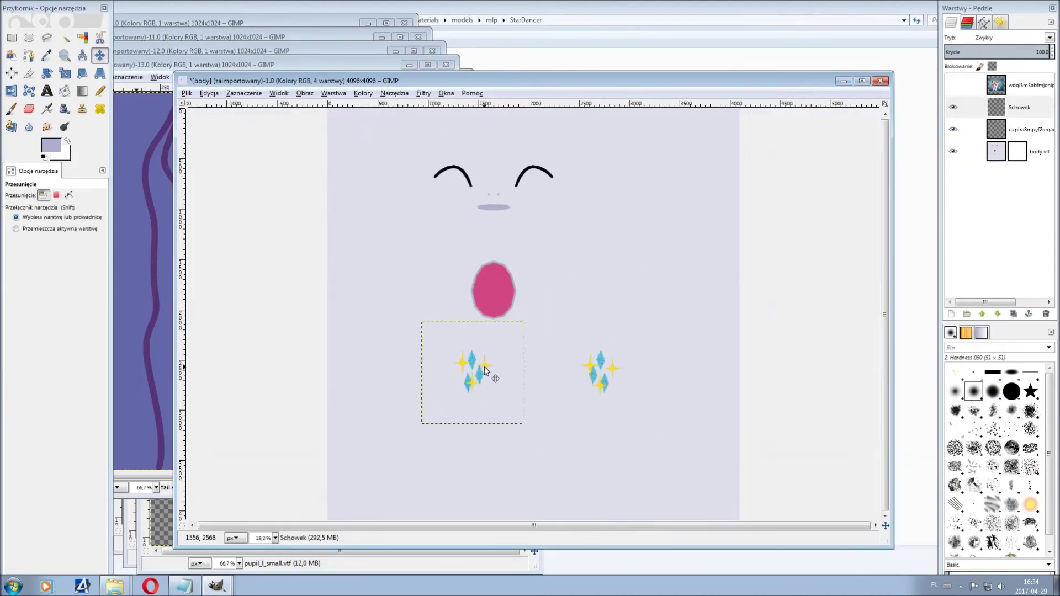
{"action": "scroll", "coordinate": [484, 368], "scroll_direction": "up", "scroll_amount": 3, "text": "ctrl"}
Paint over the left blue crystals with the sampled lavender body colour.
{"action": "key", "text": "o"}
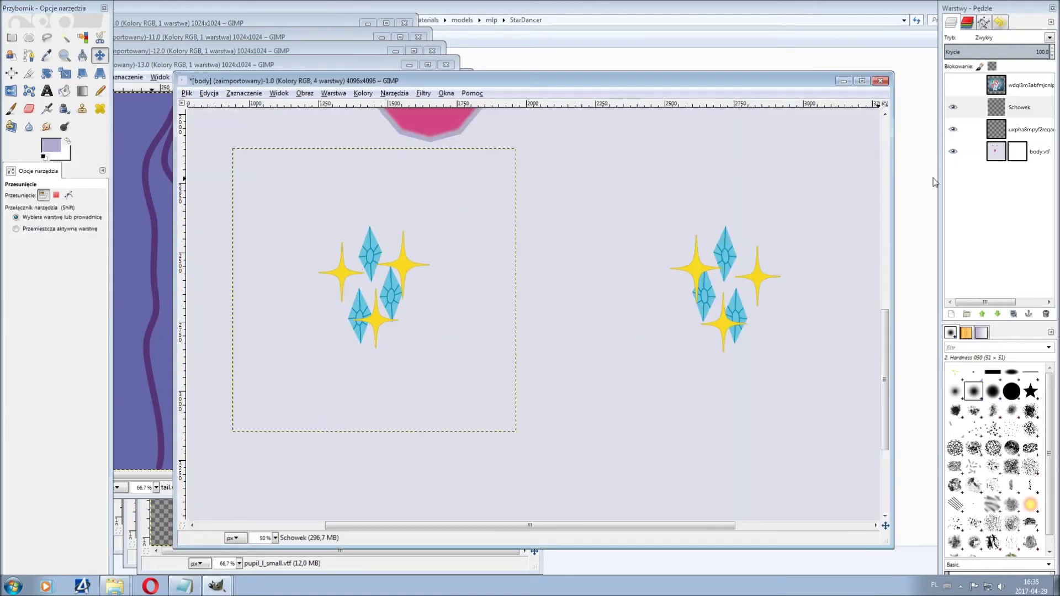
{"action": "left_click", "coordinate": [299, 164]}
{"action": "key", "text": "n"}
{"action": "left_click_drag", "start_coordinate": [370, 243], "coordinate": [357, 353]}
Overwrite body.vtf with the edited body texture.
{"action": "scroll", "coordinate": [647, 306], "scroll_direction": "down", "scroll_amount": 3, "text": "ctrl"}
{"action": "left_click", "coordinate": [187, 93]}
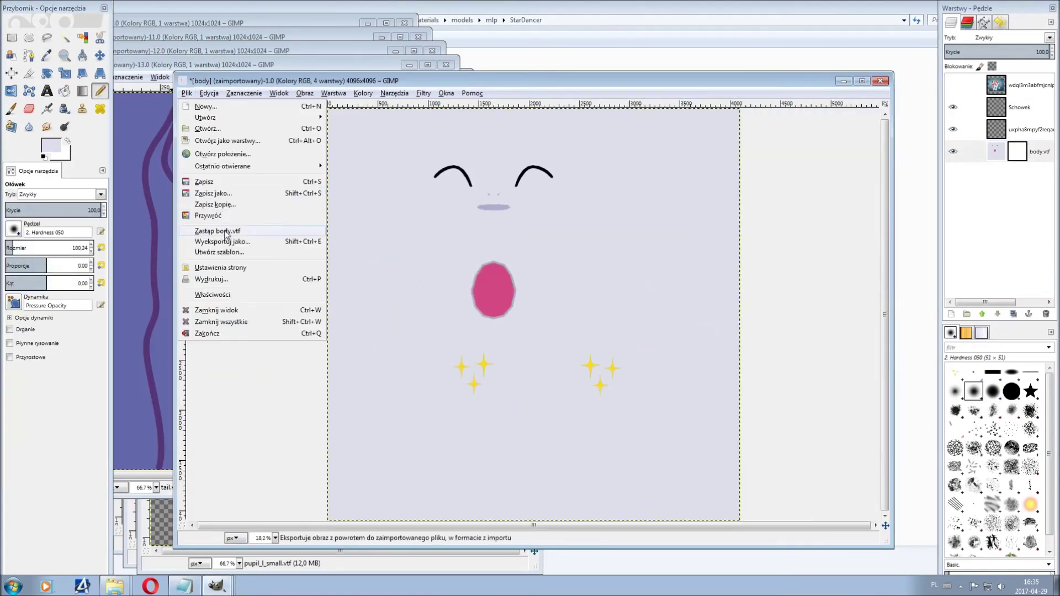
{"action": "left_click", "coordinate": [224, 233]}
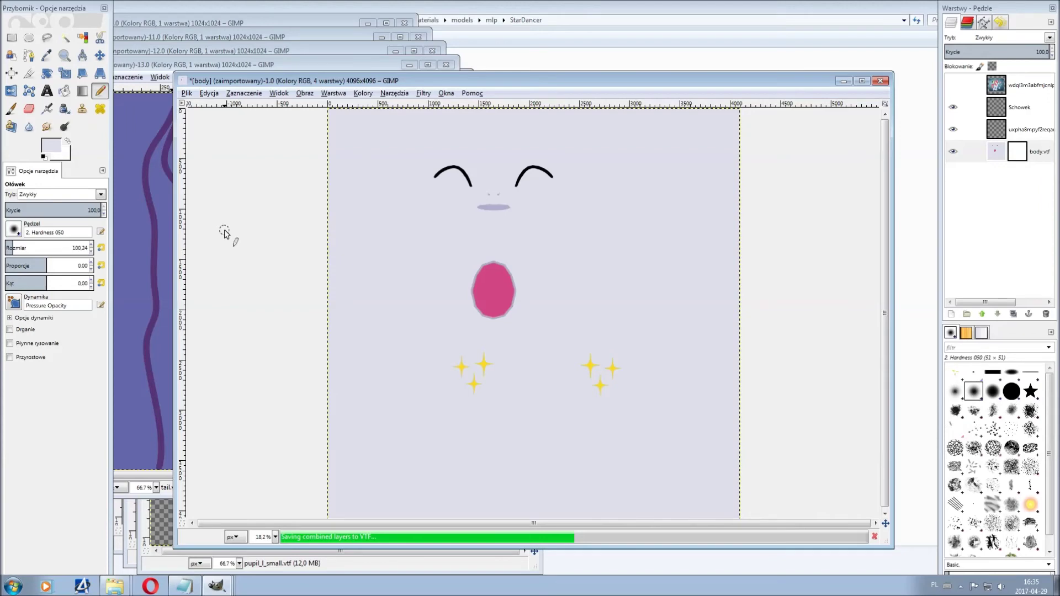
Add the tail UV layout image (Star_DancerM.png) as a layer on the tail texture.
{"action": "left_click", "coordinate": [276, 64]}
{"action": "left_click", "coordinate": [281, 82]}
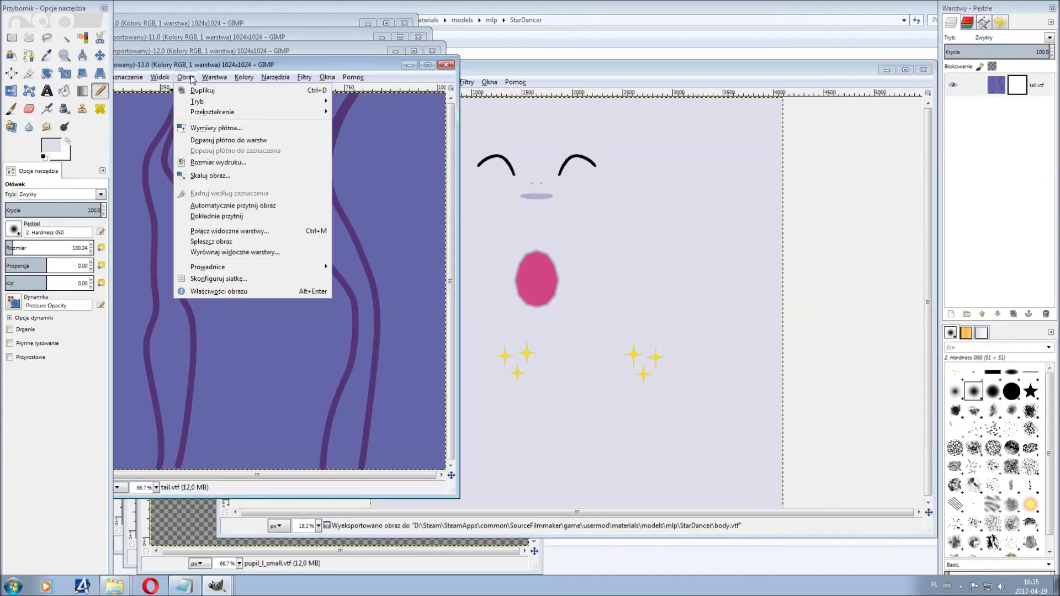
{"action": "left_click", "coordinate": [295, 107]}
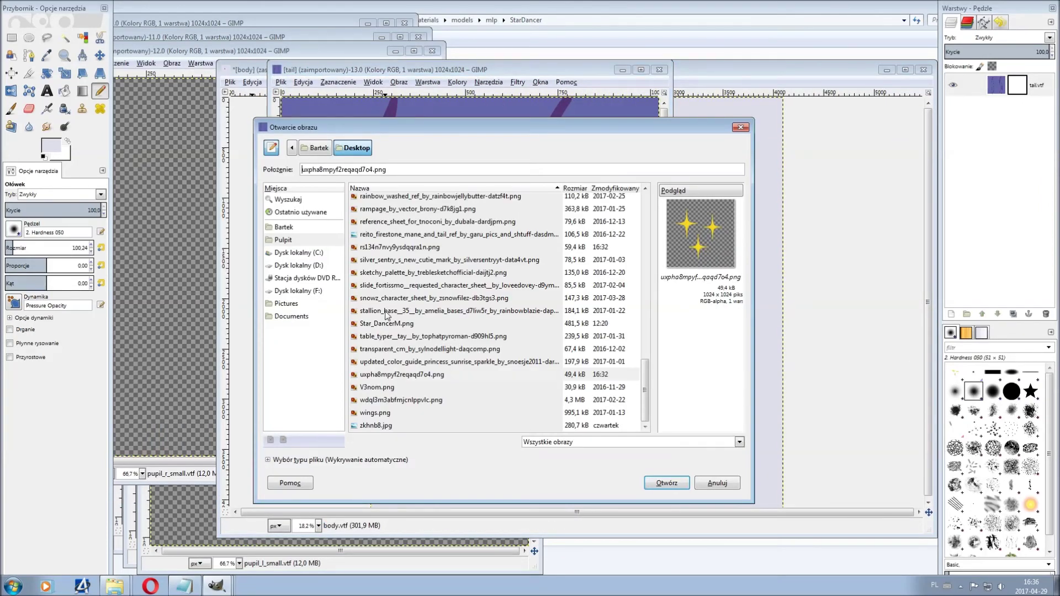
{"action": "double_click", "coordinate": [386, 323]}
Sample the salmon hair colour from the reference and fill the tail layer with it.
{"action": "left_click", "coordinate": [232, 521]}
{"action": "key", "text": "o"}
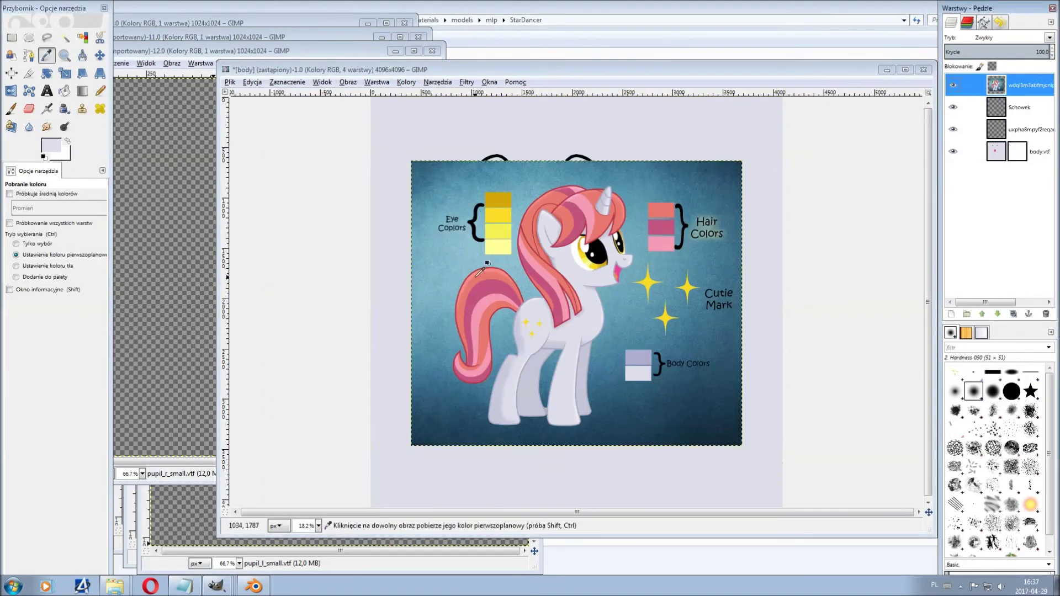
{"action": "left_click", "coordinate": [468, 311]}
{"action": "left_click", "coordinate": [67, 140]}
{"action": "left_click", "coordinate": [100, 91]}
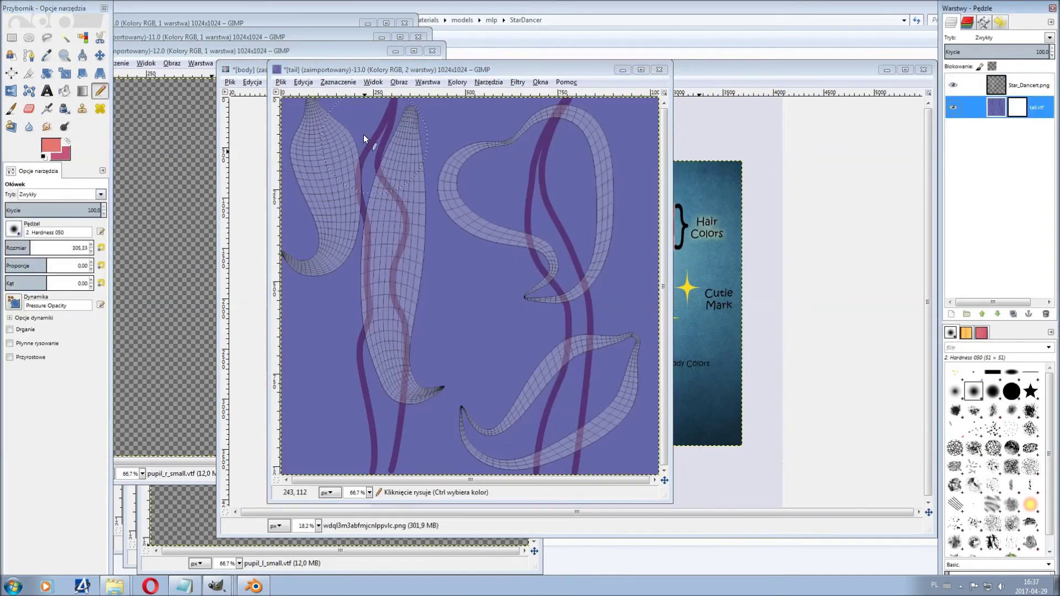
{"action": "key", "text": "minus"}
{"action": "key", "text": "minus"}
Select the tail UV islands by colour for painting.
{"action": "key", "text": "ctrl+comma"}
{"action": "left_click", "coordinate": [997, 107]}
{"action": "key", "text": "shift+o"}
{"action": "right_click", "coordinate": [466, 279]}
{"action": "left_click", "coordinate": [653, 367]}
Paint the lower tail piece in the reference's pink and hide the UV mesh layer.
{"action": "left_click", "coordinate": [246, 69]}
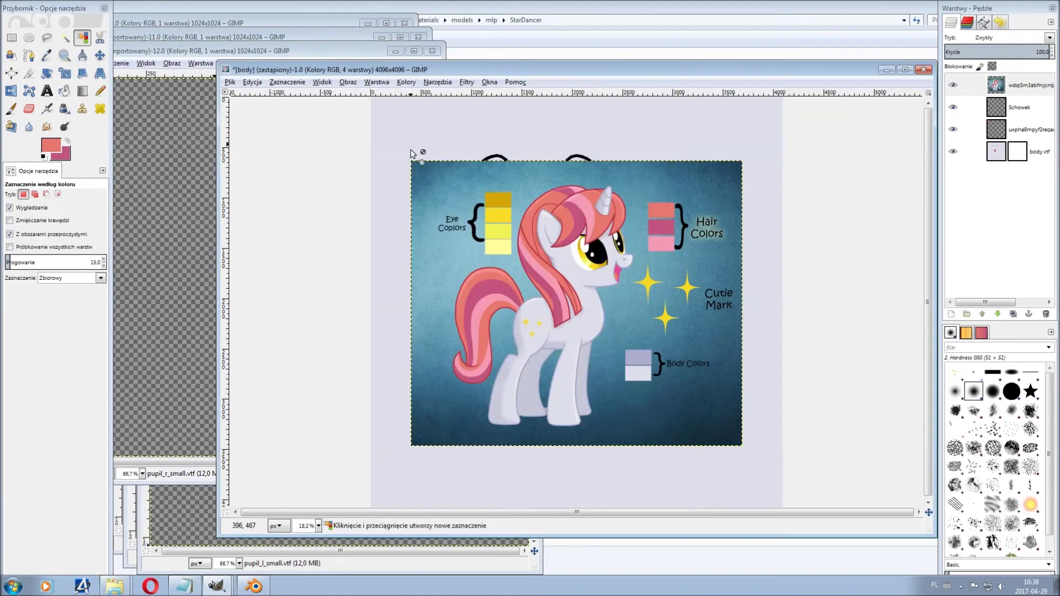
{"action": "key", "text": "o"}
{"action": "left_click", "coordinate": [472, 425]}
{"action": "left_click", "coordinate": [387, 70]}
{"action": "key", "text": "n"}
{"action": "left_click_drag", "start_coordinate": [530, 381], "coordinate": [549, 426]}
{"action": "left_click", "coordinate": [953, 85]}
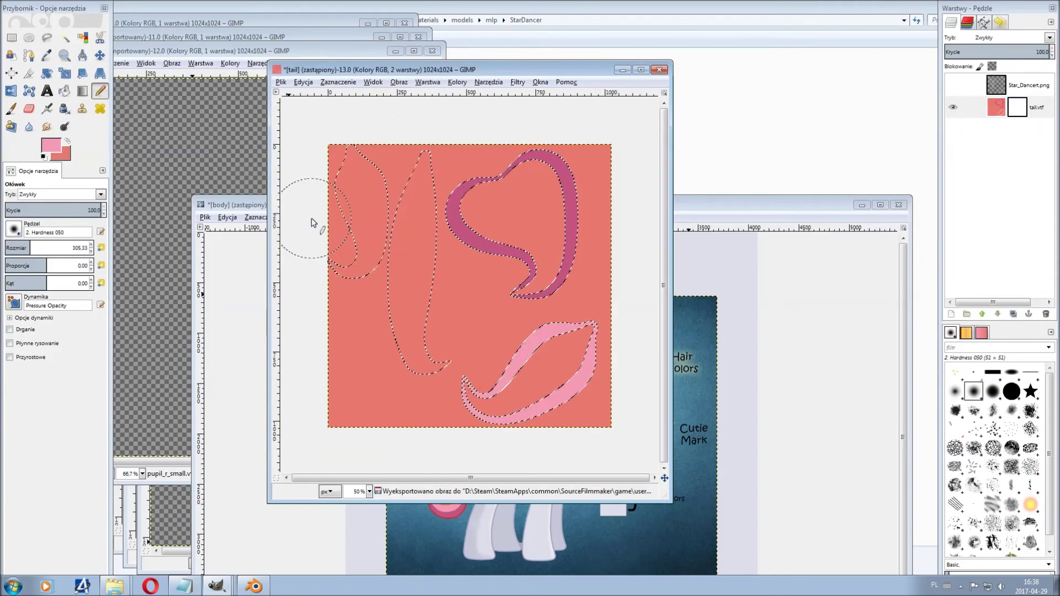
Add the mane UV layout (Star_Dancert.png) as a layer on the hairfront texture.
{"action": "left_click", "coordinate": [216, 586]}
{"action": "left_click", "coordinate": [391, 115]}
{"action": "left_click", "coordinate": [425, 161]}
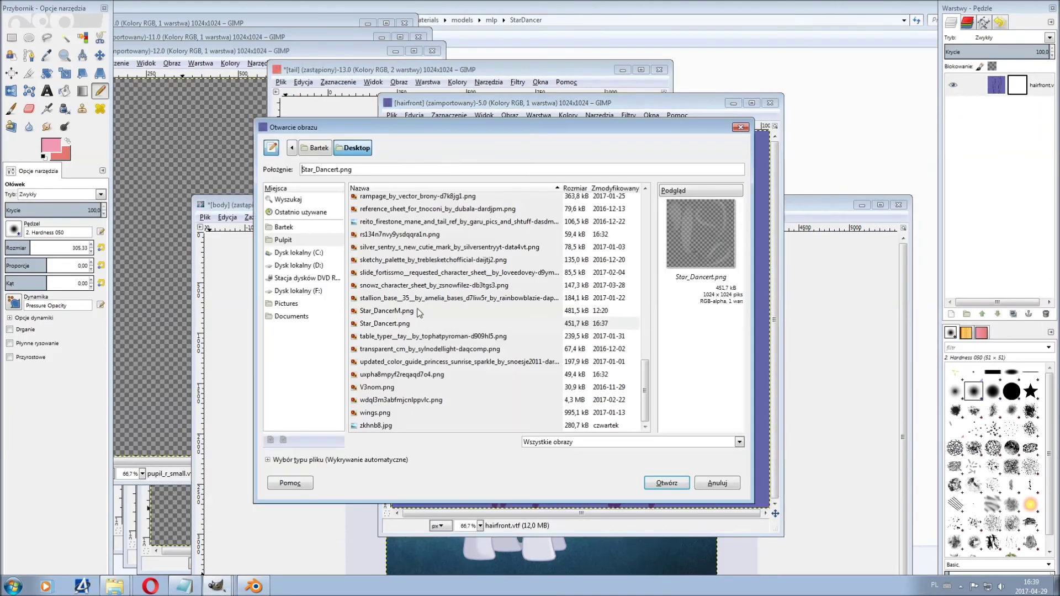
{"action": "double_click", "coordinate": [436, 309]}
Fill the hairfront layer salmon and paint the upper-left hair pieces pink.
{"action": "key", "text": "x"}
{"action": "key", "text": "ctrl+comma"}
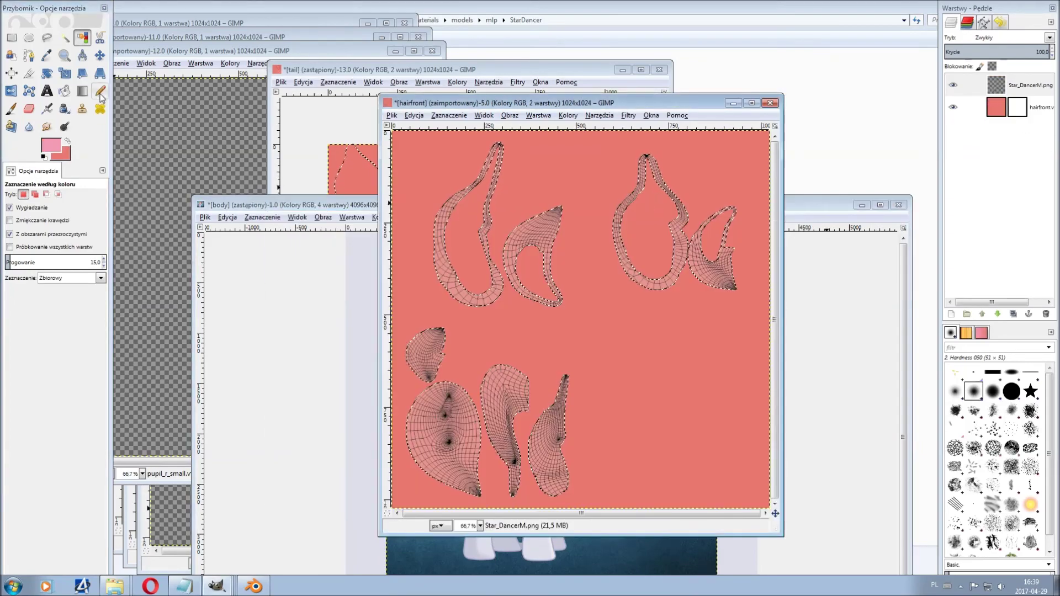
{"action": "key", "text": "x"}
{"action": "key", "text": "n"}
{"action": "left_click_drag", "start_coordinate": [530, 248], "coordinate": [451, 253]}
Paint the right-hand hair pieces magenta and hide the wireframe layer.
{"action": "left_click", "coordinate": [442, 70]}
{"action": "left_click", "coordinate": [485, 118], "text": "ctrl"}
{"action": "left_click", "coordinate": [552, 102]}
{"action": "left_click_drag", "start_coordinate": [651, 221], "coordinate": [690, 265]}
{"action": "left_click", "coordinate": [952, 84]}
Overwrite hairfront.vtf with the recoloured texture.
{"action": "left_click", "coordinate": [392, 115]}
{"action": "left_click", "coordinate": [442, 332]}
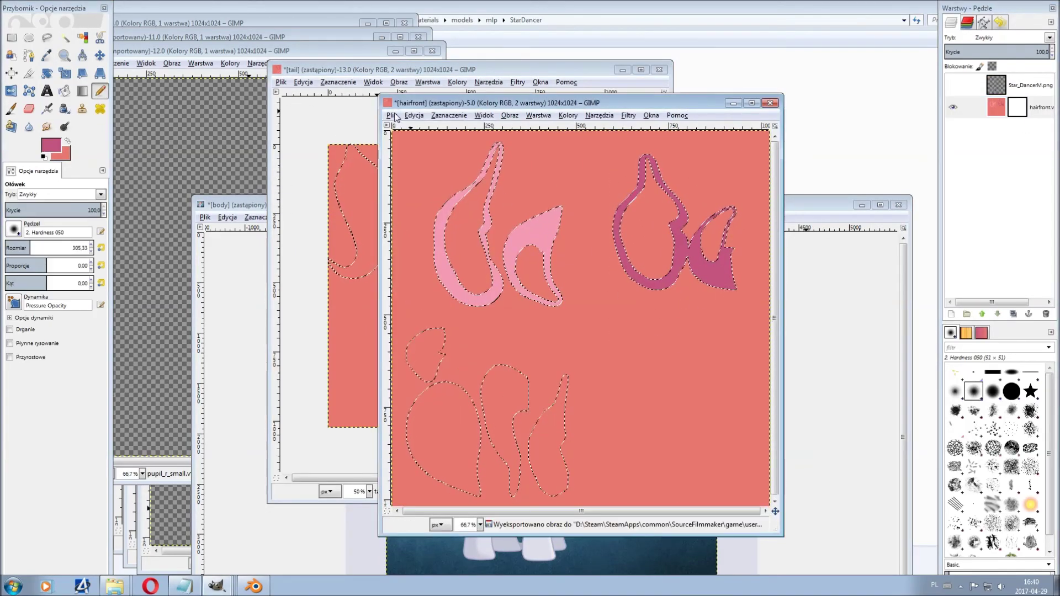
{"action": "left_click", "coordinate": [215, 590]}
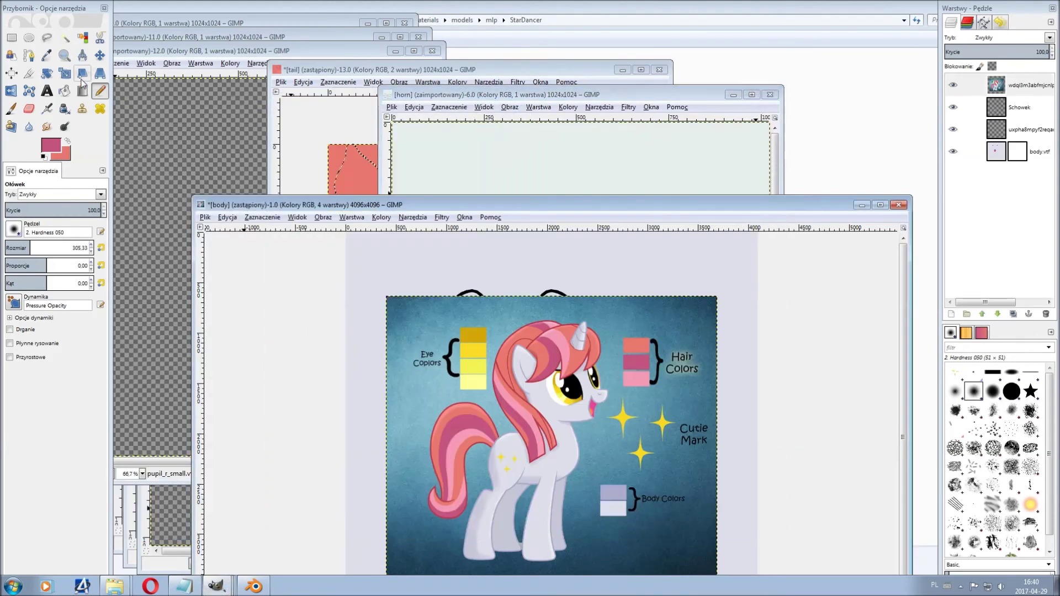
Bucket-fill the horn texture background with the sampled lavender body colour.
{"action": "left_click", "coordinate": [47, 56]}
{"action": "left_click", "coordinate": [64, 91]}
{"action": "left_click", "coordinate": [740, 480]}
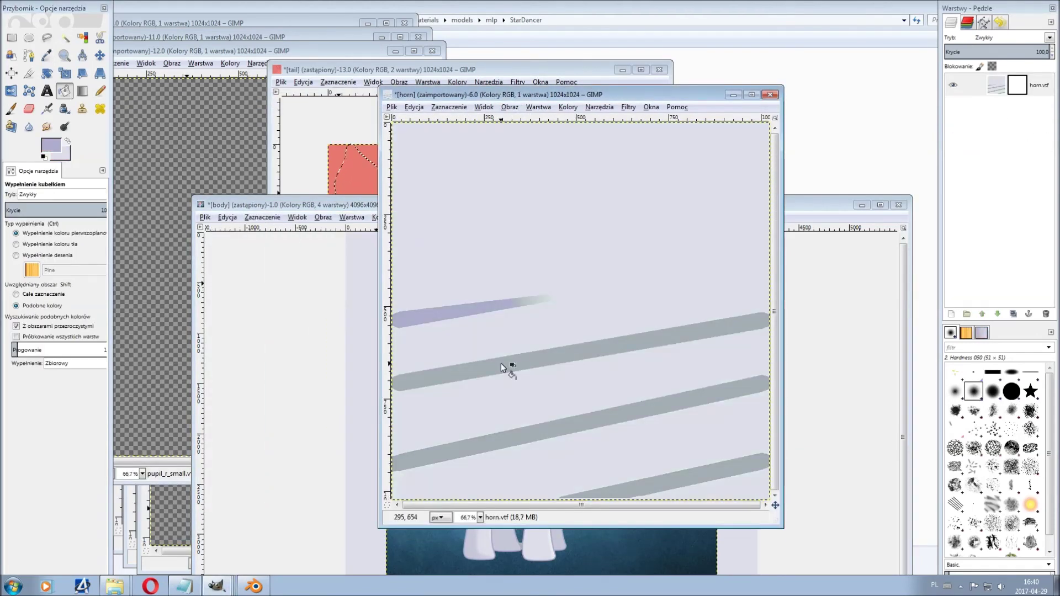
{"action": "scroll", "coordinate": [640, 334], "scroll_direction": "down", "scroll_amount": 7, "text": "ctrl"}
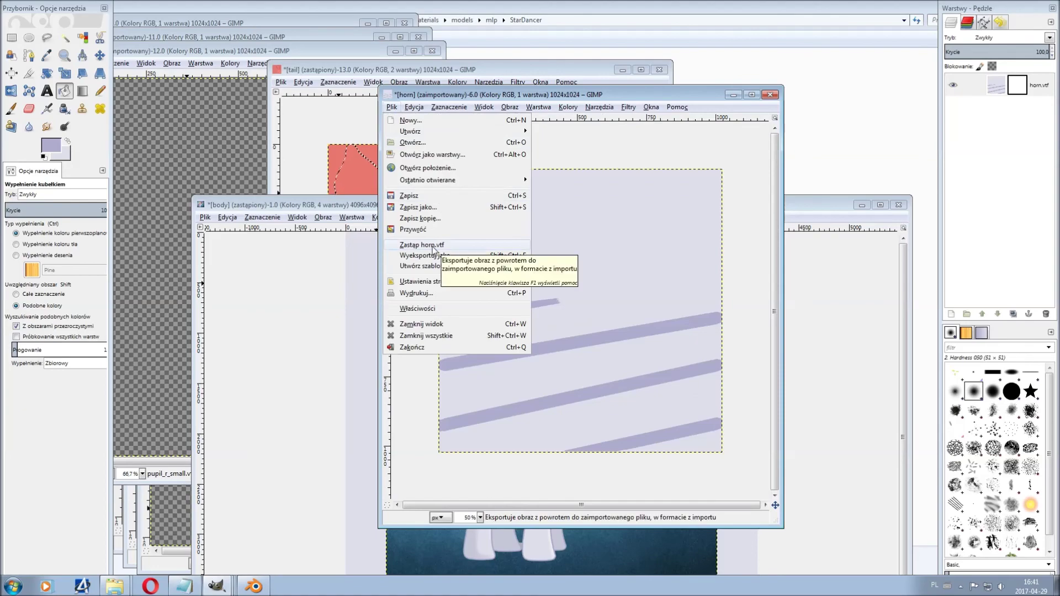